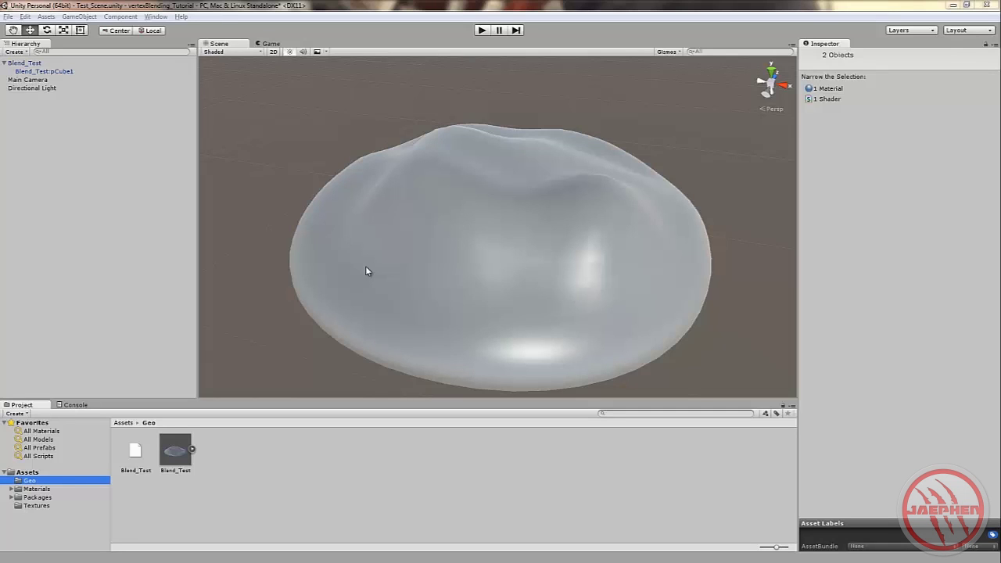
Step: Orbit around the Blend_Test blob from below and several sides, then select the mesh
left_click_drag(357, 263, 324, 226, "alt")
scroll(418, 224, "up", 3)
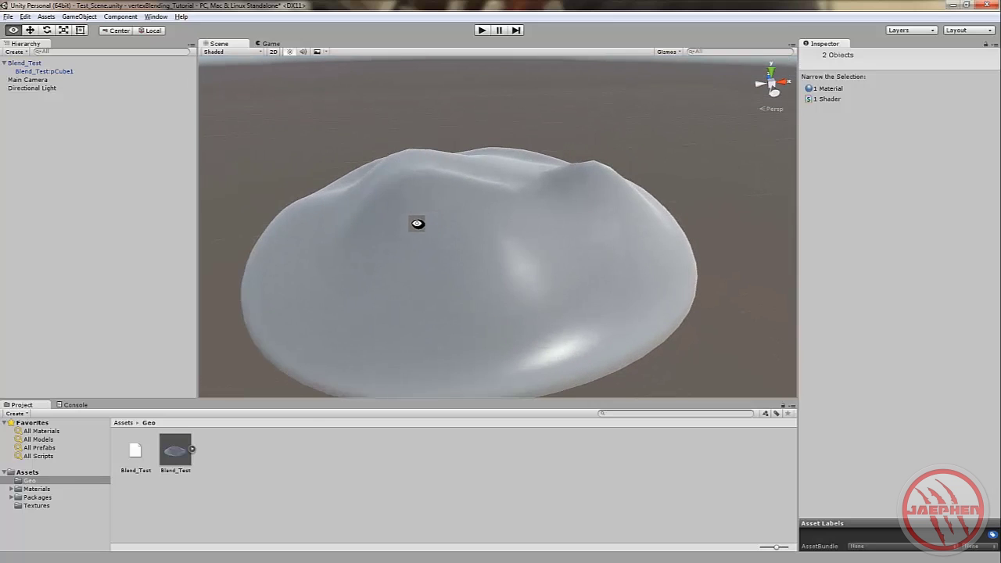
left_click_drag(418, 223, 337, 208, "alt")
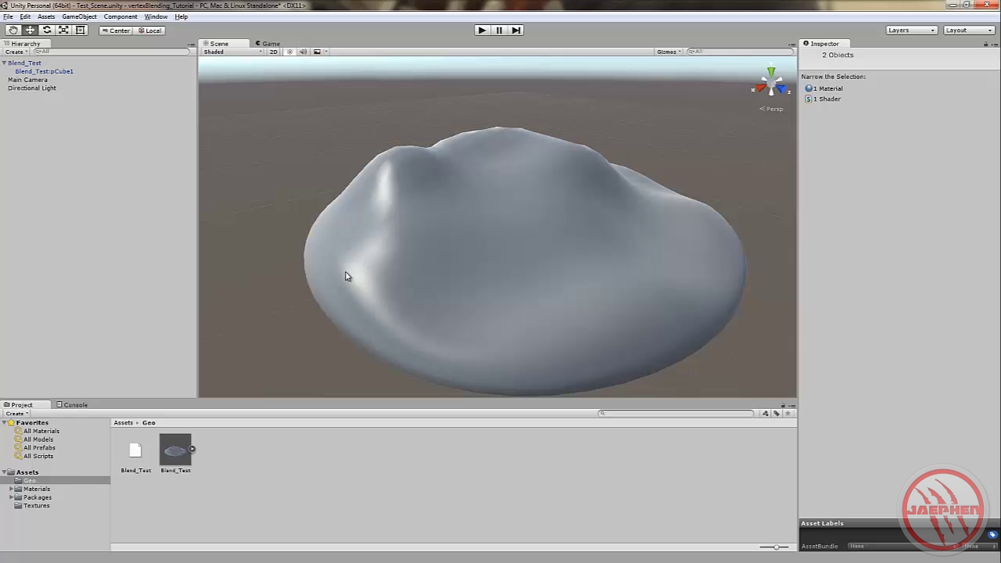
mouse_move(279, 219)
left_mouse_down("alt")
mouse_move(297, 214)
mouse_move(219, 192)
mouse_move(292, 242)
mouse_move(308, 204)
mouse_move(279, 205)
left_mouse_up("alt")
left_click_drag(291, 258, 365, 279, "alt")
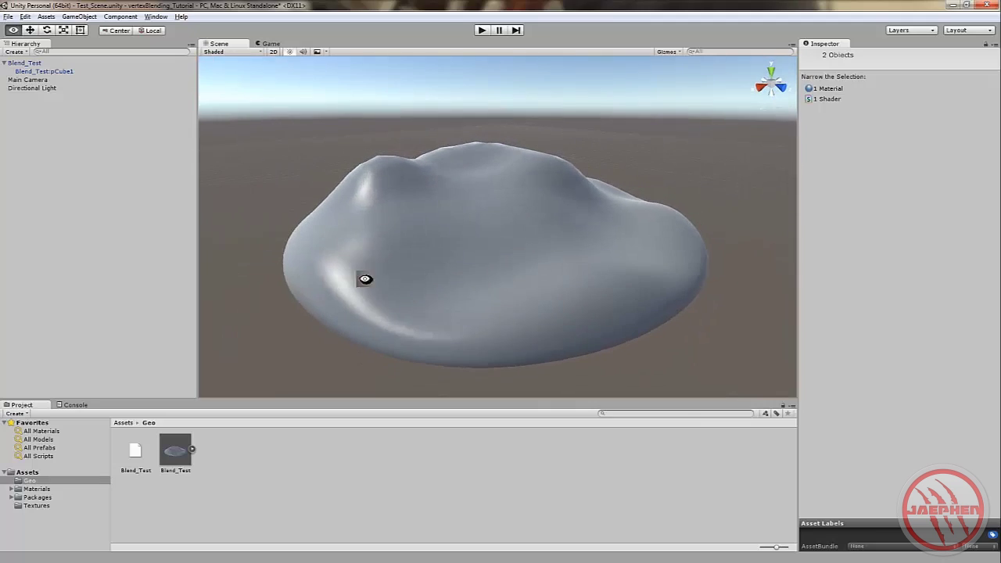
left_click(395, 276)
left_click_drag(251, 141, 516, 174, "alt")
left_click_drag(399, 189, 283, 297, "alt")
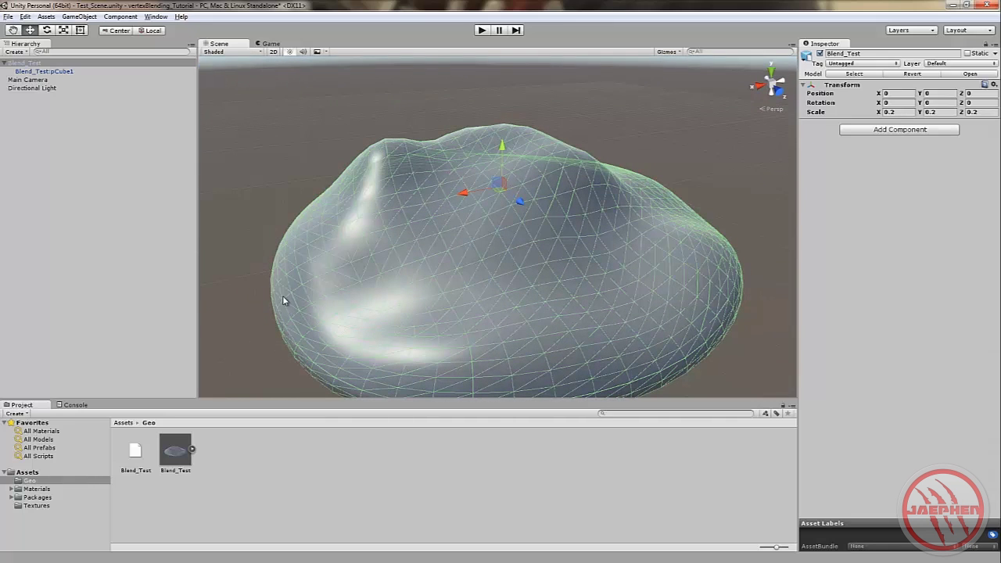
Step: Browse the Geo, Materials and Packages folders, then open the Textures folder
left_click(25, 480)
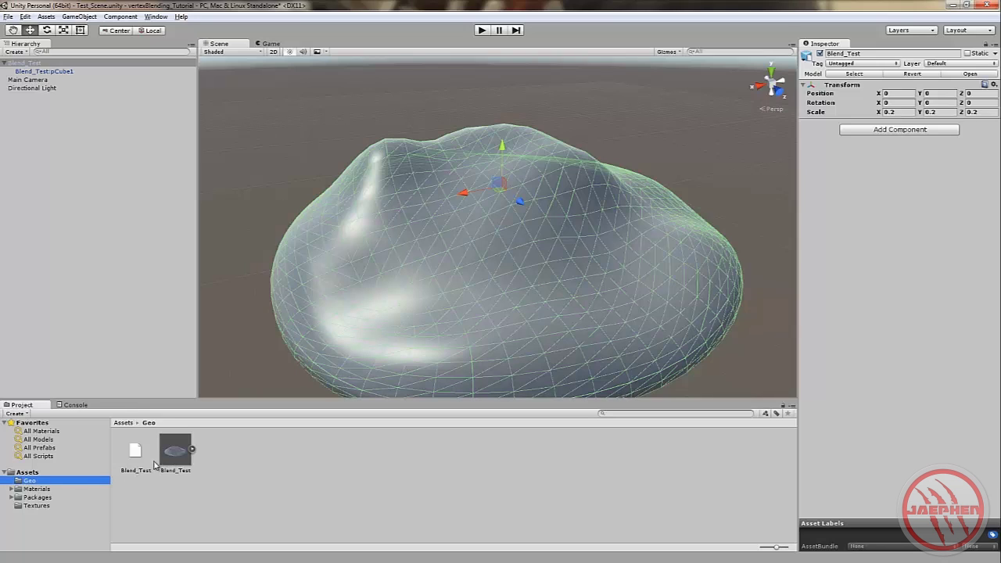
left_click(36, 489)
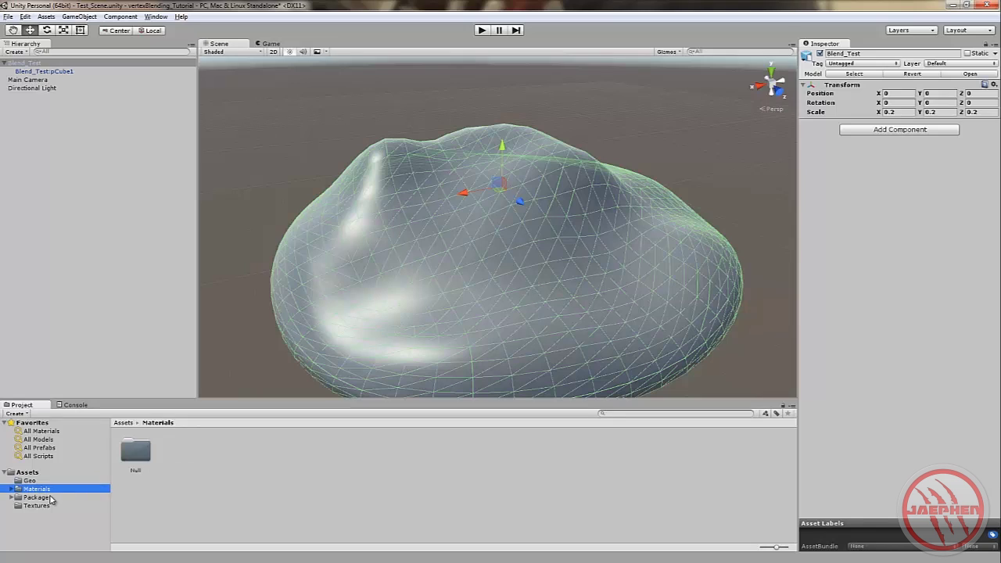
left_click(49, 497)
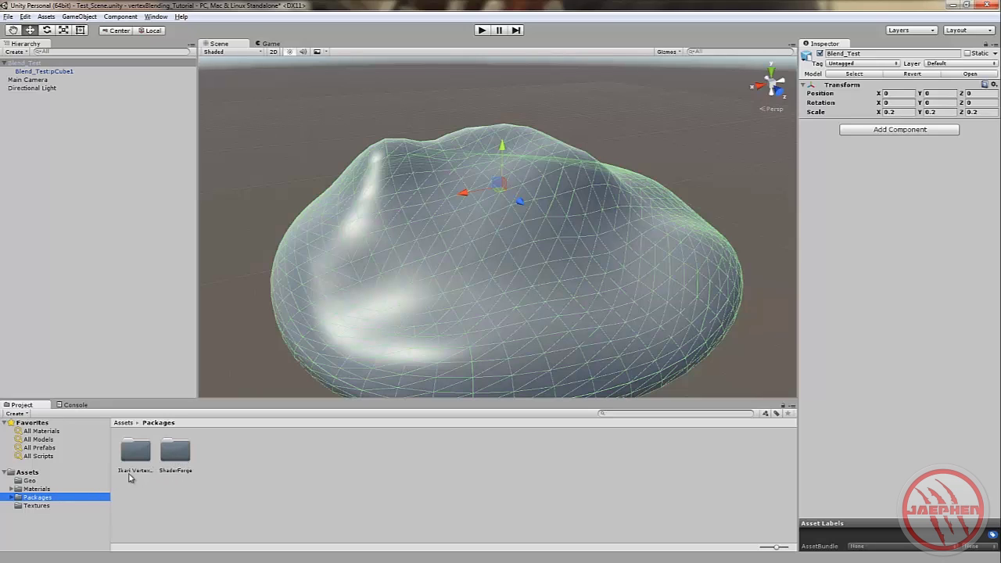
left_click(39, 507)
left_click_drag(302, 341, 315, 331, "alt")
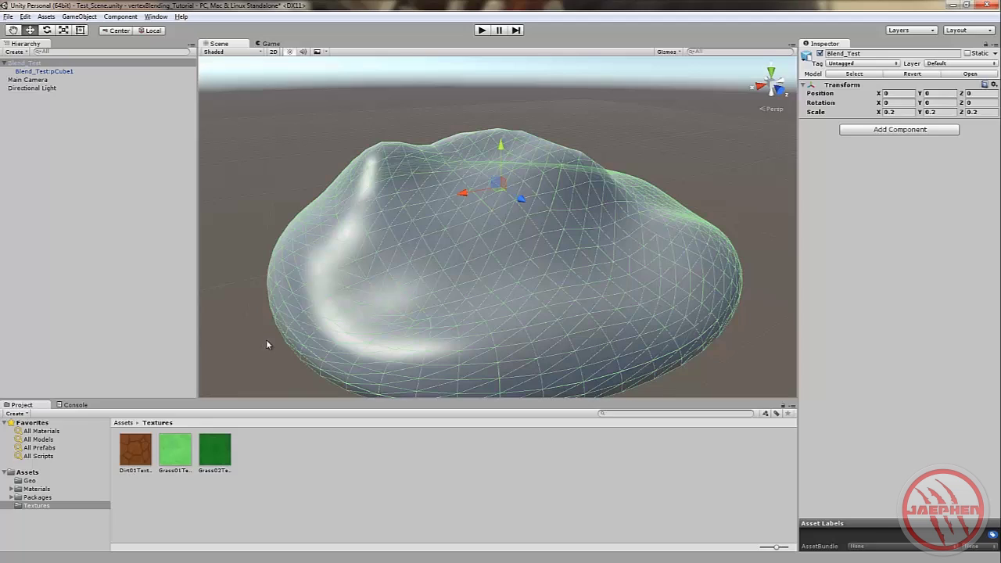
left_click_drag(294, 349, 407, 308, "alt")
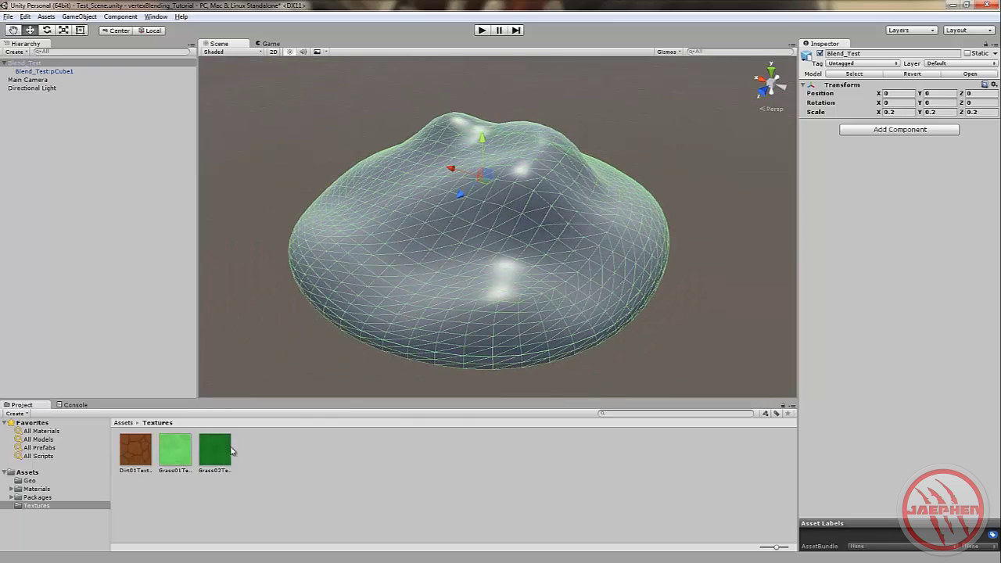
Step: Select the Dirt01 and Grass01 textures, then deselect them
left_click(142, 452)
left_click(185, 451, "ctrl")
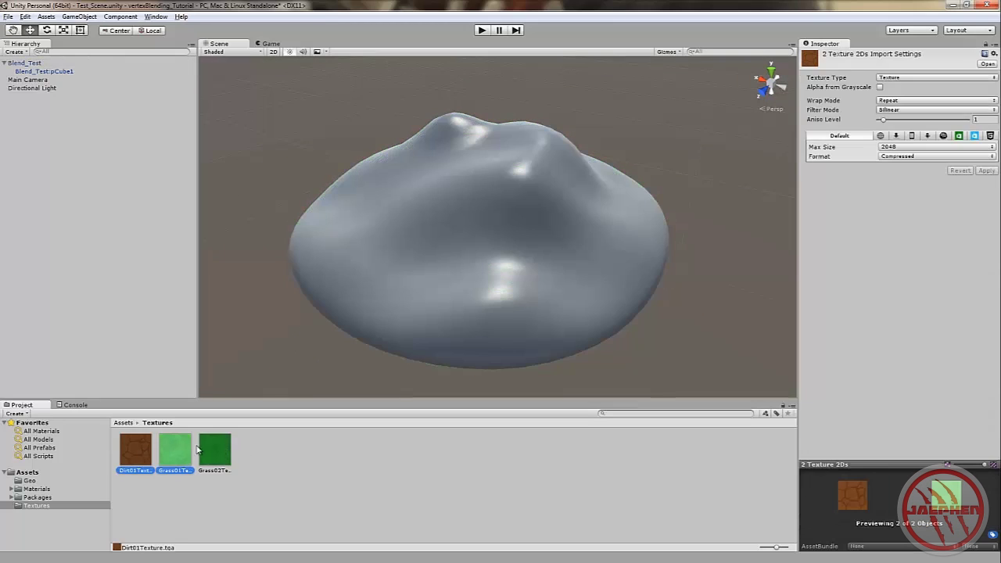
left_click(161, 487)
left_click_drag(328, 348, 210, 164, "alt")
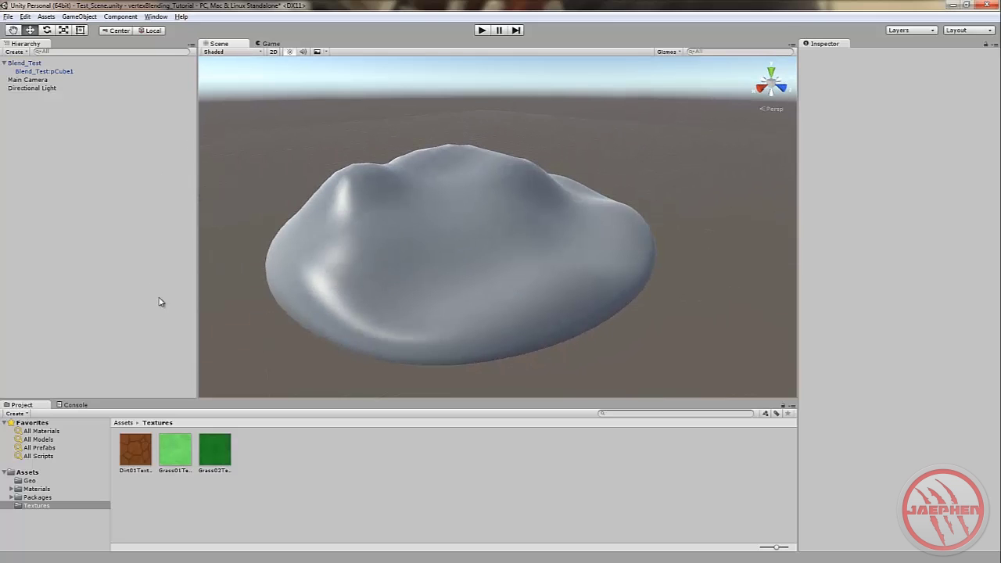
Step: Open the Shader Forge editor from the Window menu, then move and narrow its window
left_click_drag(313, 266, 283, 288, "alt")
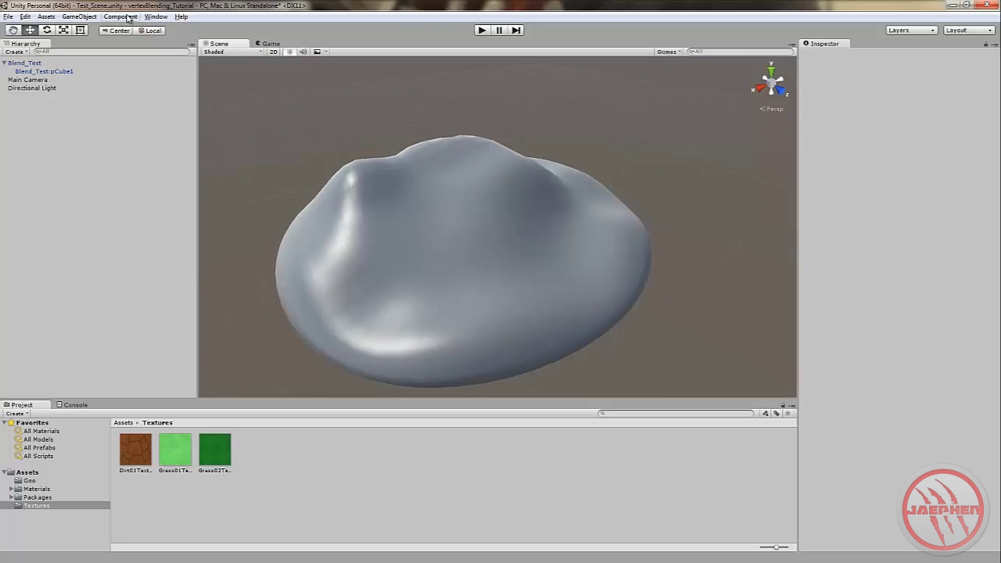
left_click(154, 17)
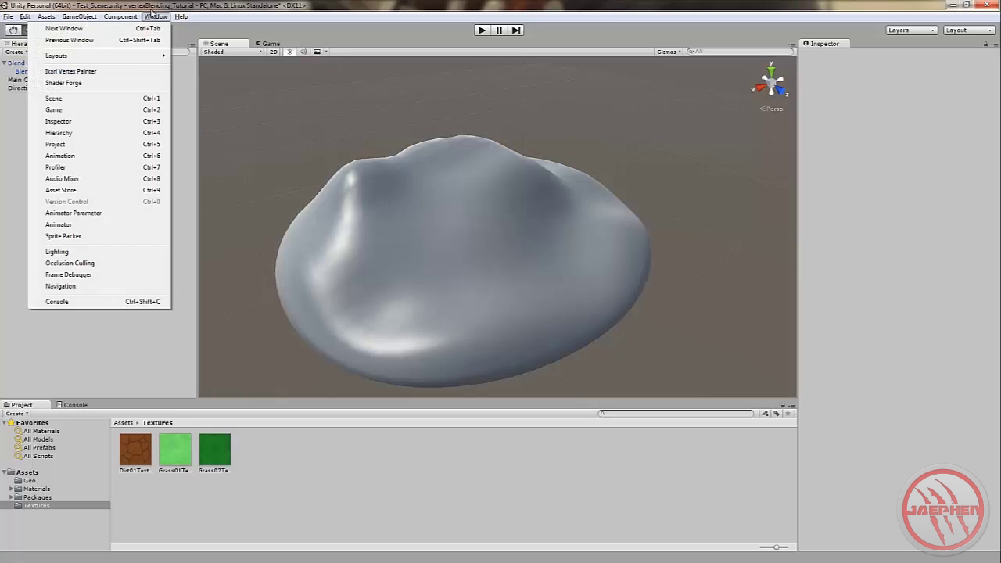
left_click(88, 83)
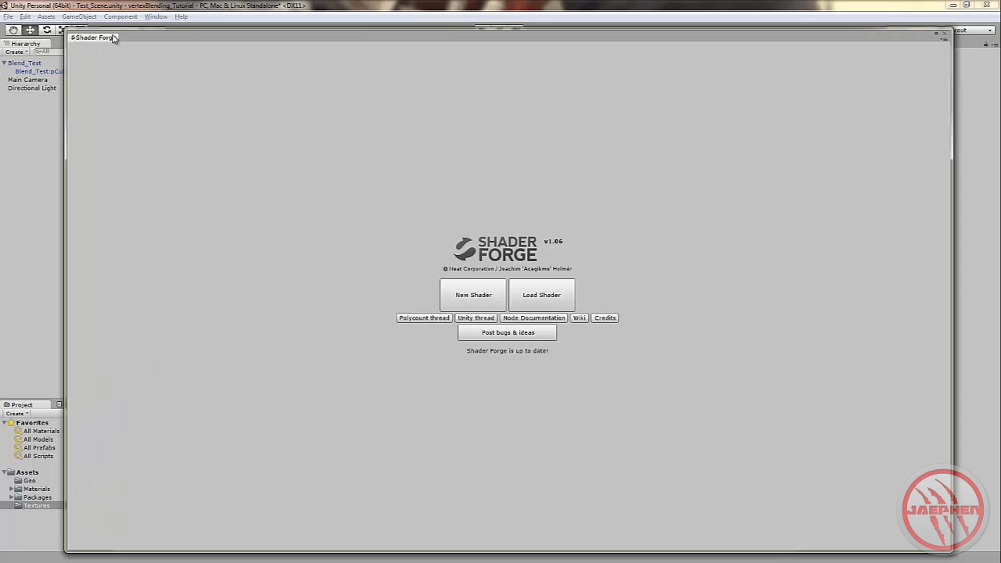
left_click_drag(113, 37, 111, 17)
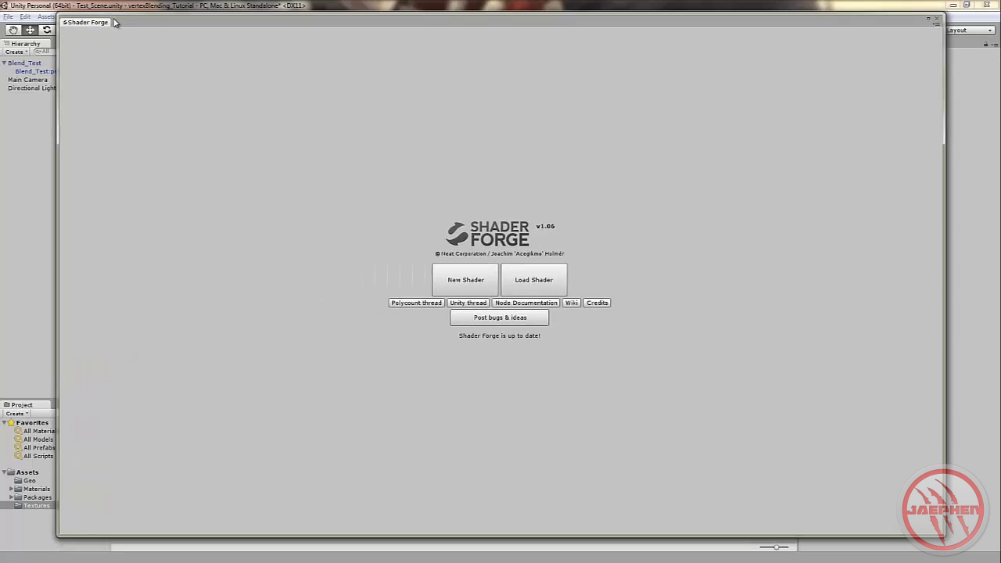
left_click_drag(56, 108, 133, 108)
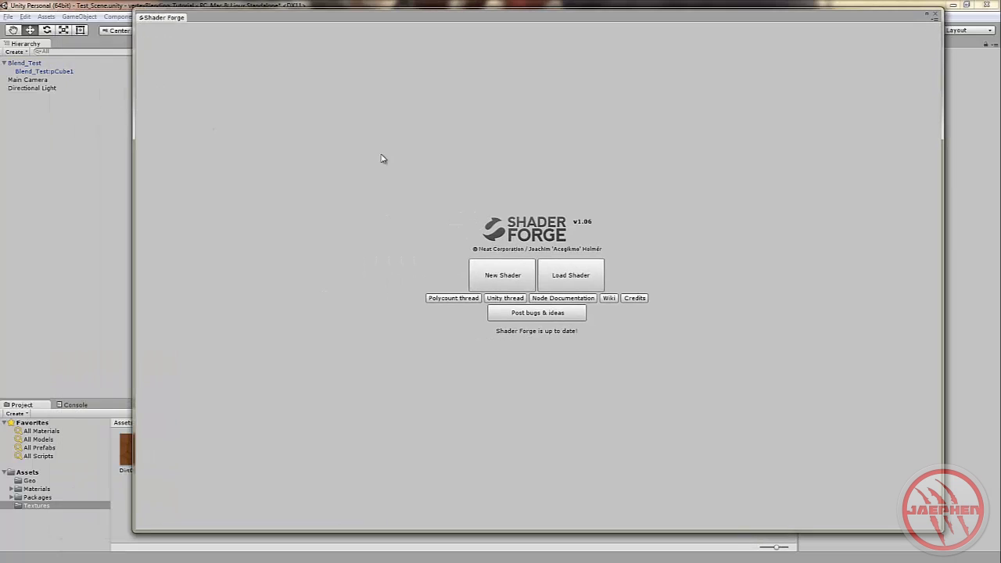
Step: Create a new shader saved into Assets/Materials under a new file name
left_click(499, 278)
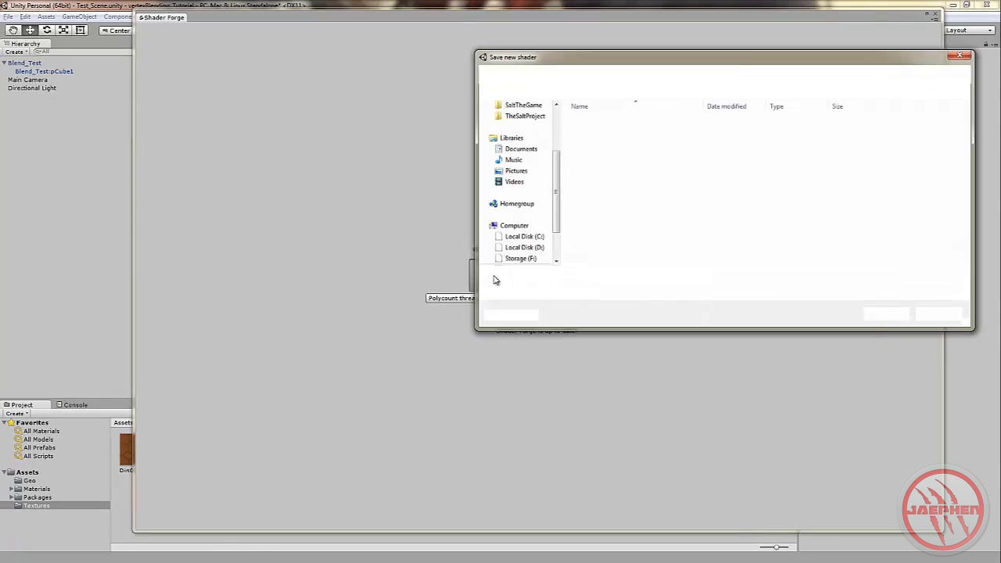
double_click(594, 133)
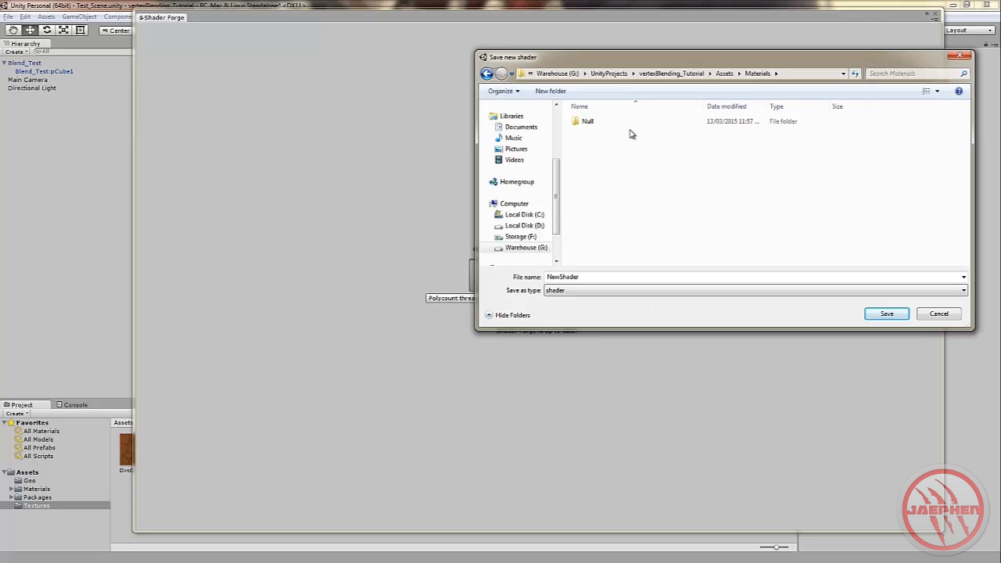
double_click(602, 277)
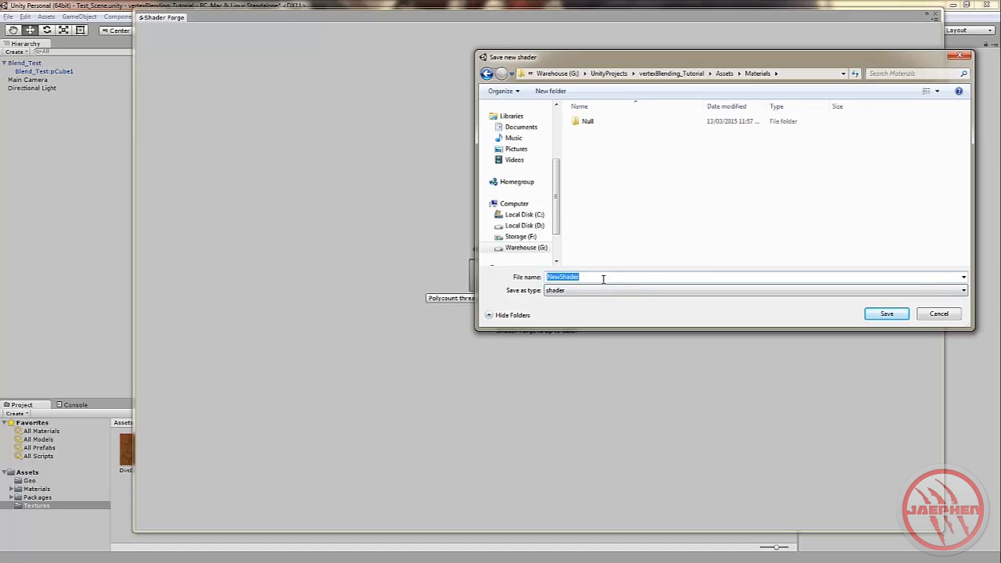
type("3Blend_S")
left_click(886, 313)
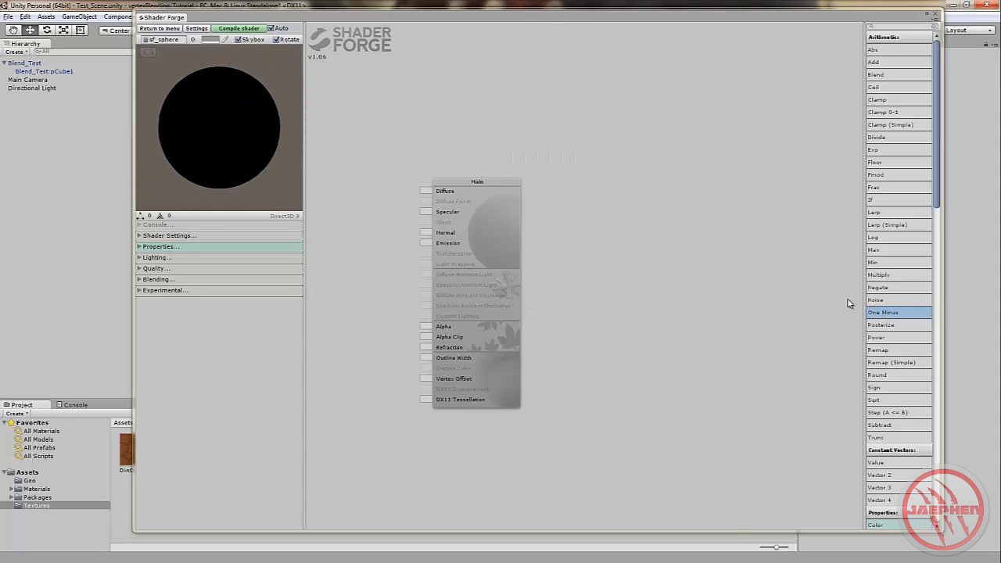
Step: Pan the graph so Main sits lower right, and drag the editor aside to reveal Textures
left_click_drag(457, 160, 608, 165)
key("alt")
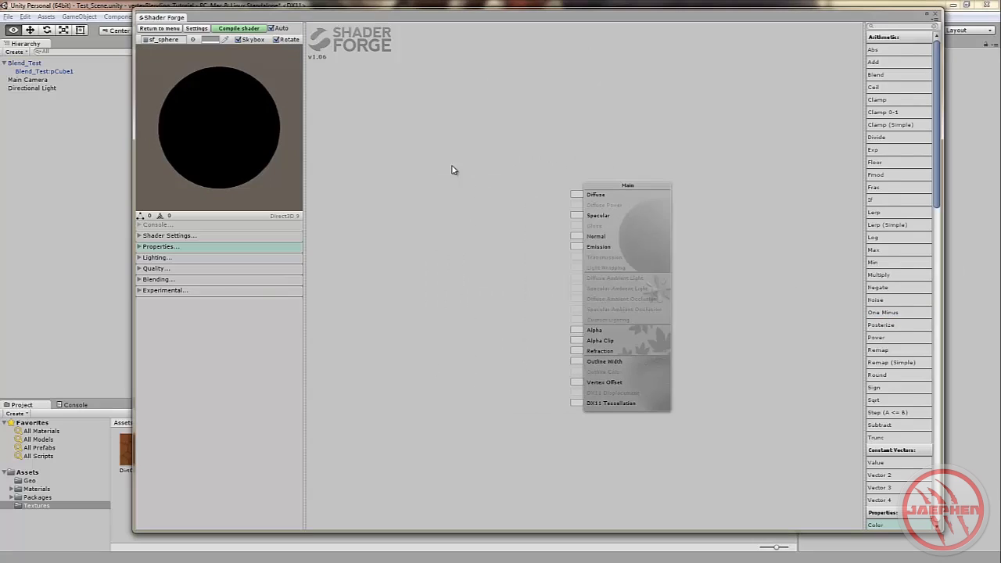
left_click_drag(447, 174, 551, 178, "alt")
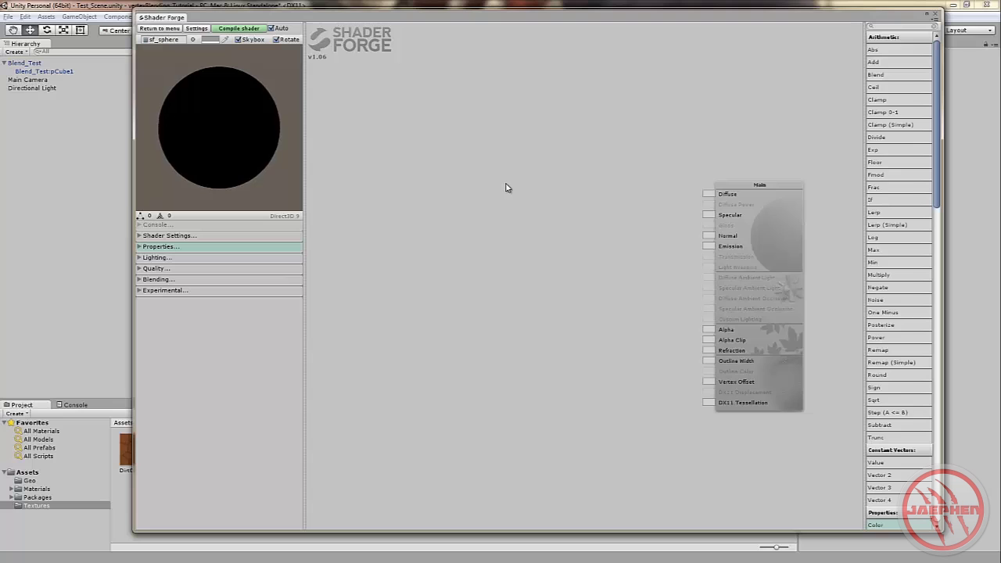
left_click_drag(487, 183, 508, 189, "alt")
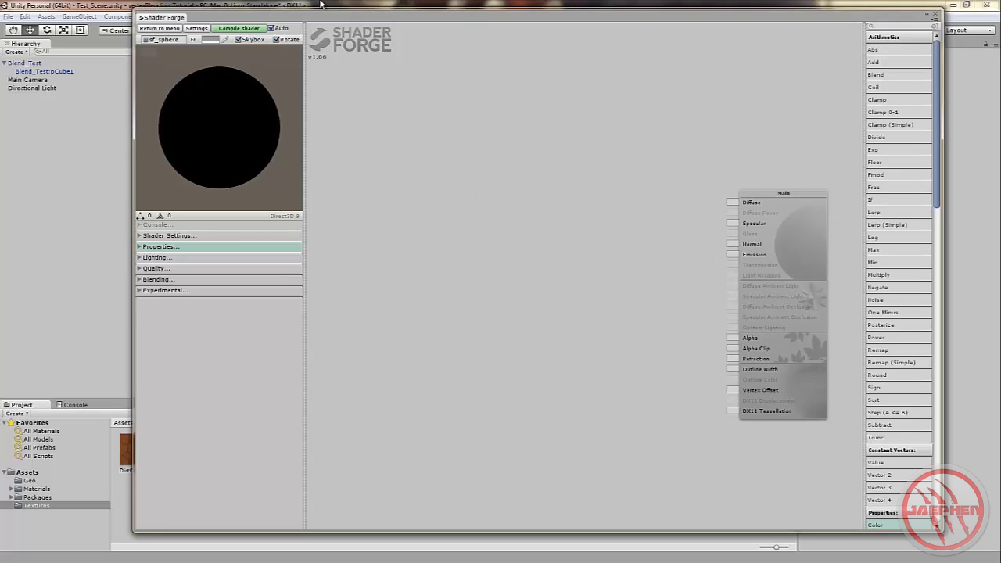
left_click_drag(211, 21, 345, 23)
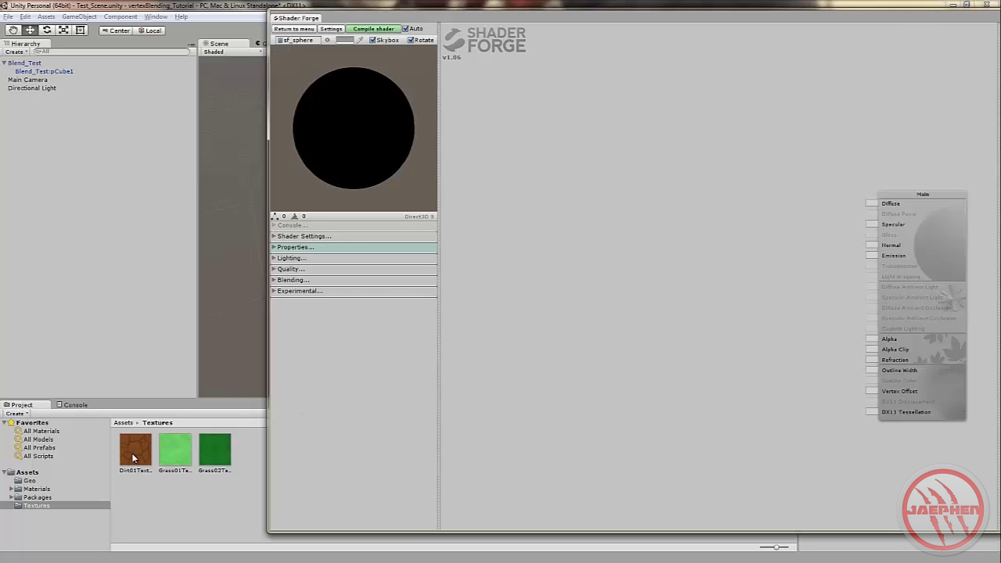
Step: Drag the Dirt01, Grass01 and Grass02 textures into the graph as texture nodes
left_click_drag(133, 458, 639, 168)
left_click_drag(168, 453, 640, 262)
left_click_drag(222, 451, 636, 354)
left_click_drag(720, 307, 692, 319)
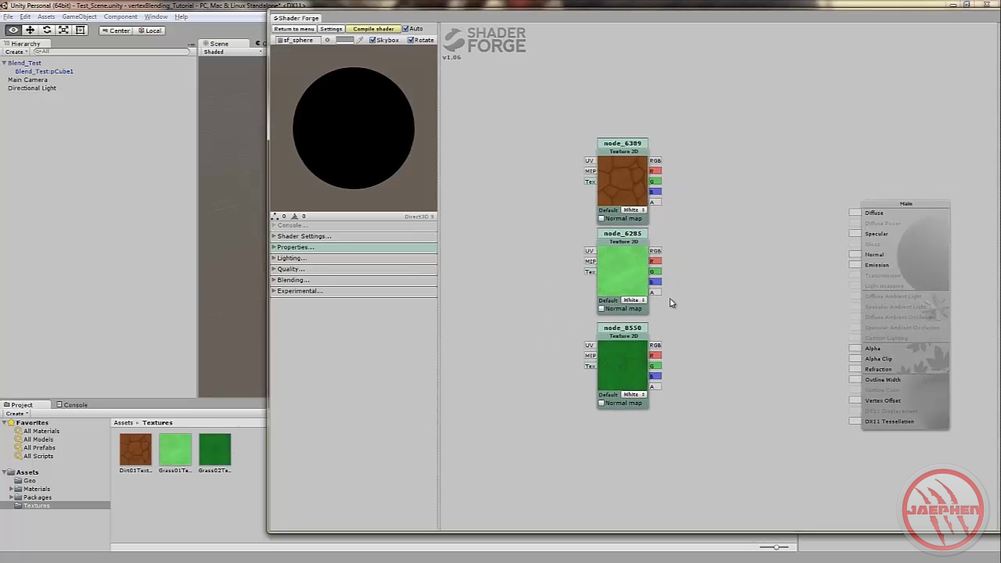
Step: Rename the three texture node properties Dirt_01, Grass_01 and Grass_02
double_click(612, 146)
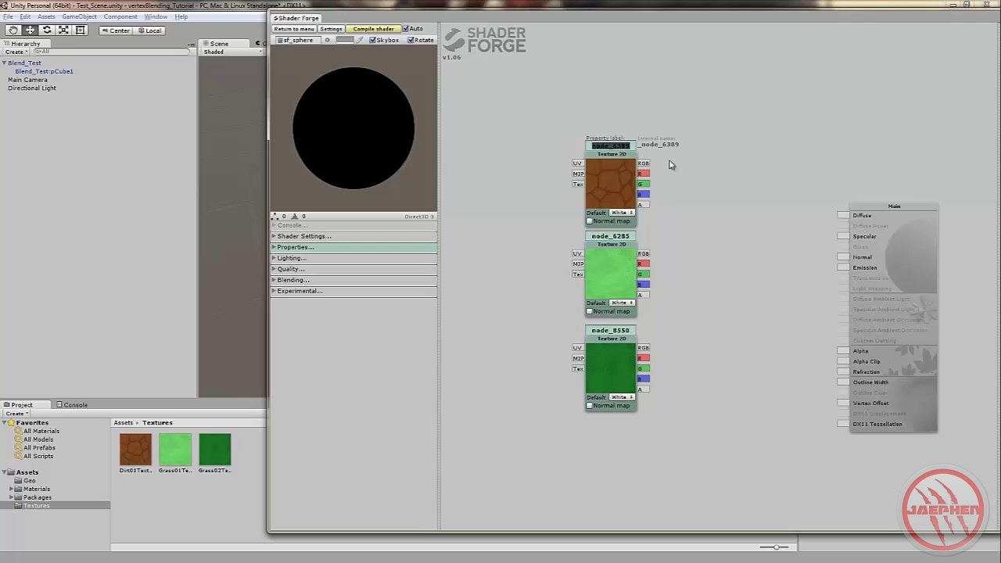
type("Dirt_01")
double_click(610, 235)
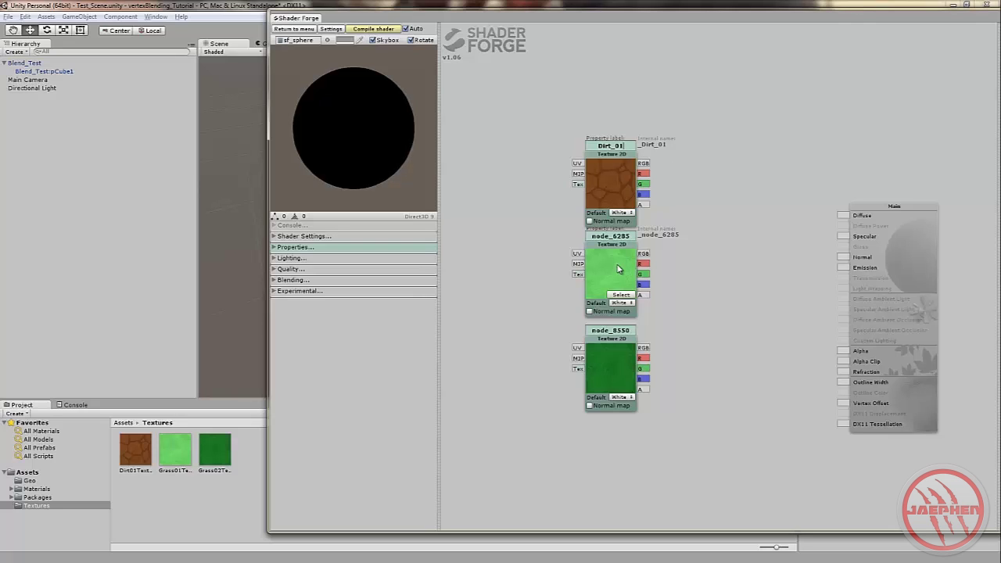
type("Grass_01")
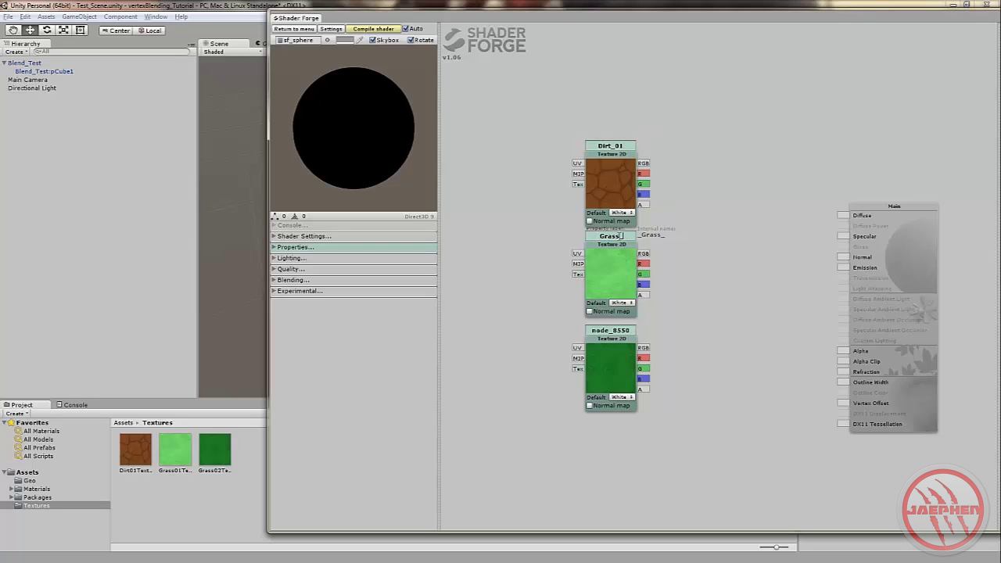
double_click(611, 330)
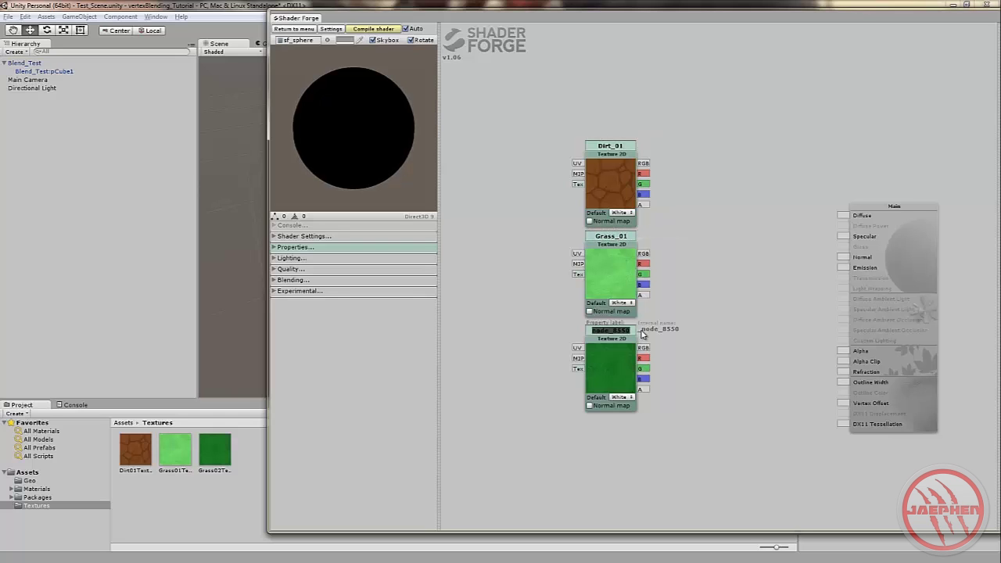
type("Grass_02")
key("Return")
Step: Box-select the three texture nodes and move them up and left into a column
left_click_drag(719, 315, 720, 327)
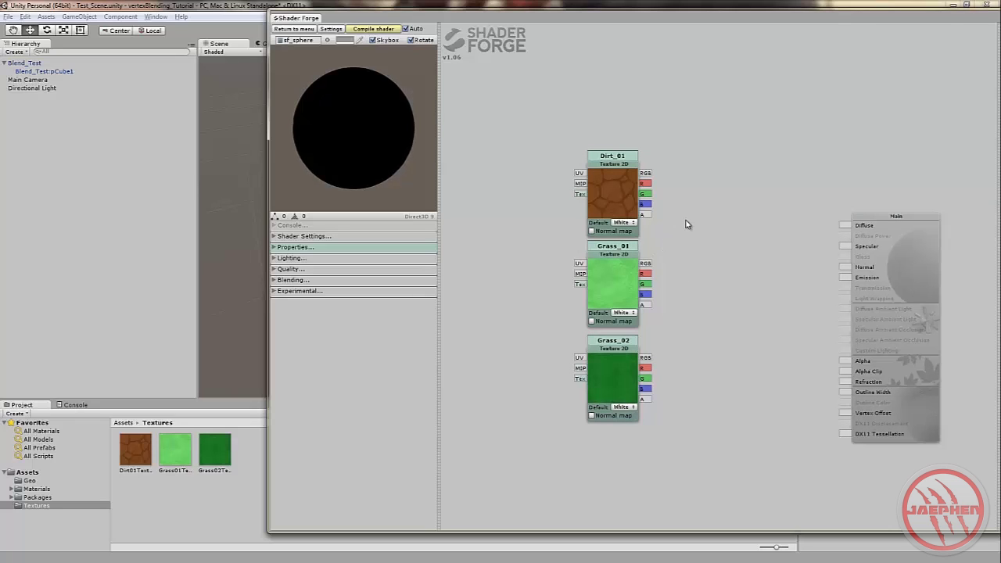
key("alt")
left_click_drag(688, 220, 537, 419, "alt")
left_click_drag(612, 382, 516, 371)
mouse_move(633, 336)
left_mouse_down()
mouse_move(628, 349)
mouse_move(637, 331)
left_mouse_up()
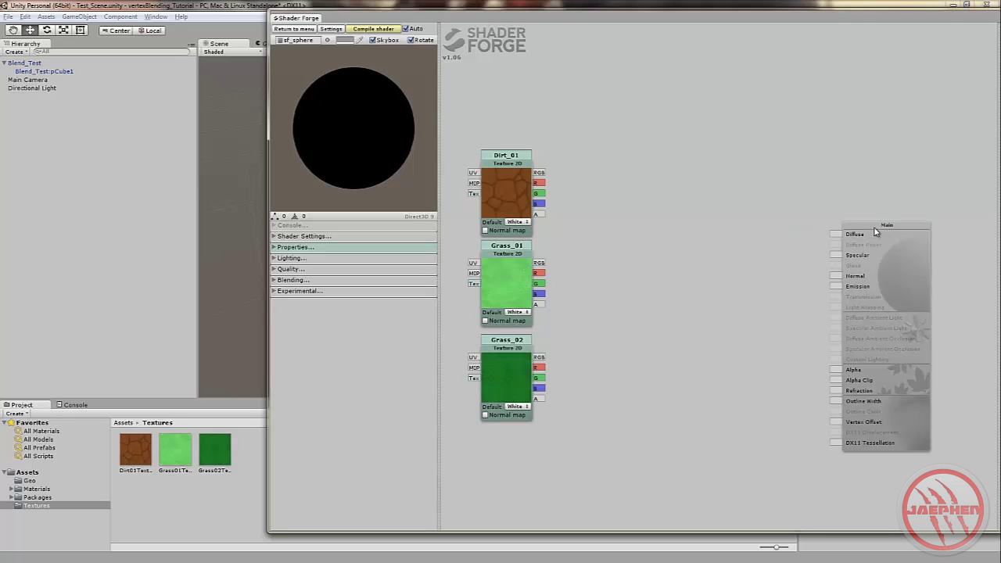
mouse_move(525, 181)
left_click_drag(682, 250, 684, 256)
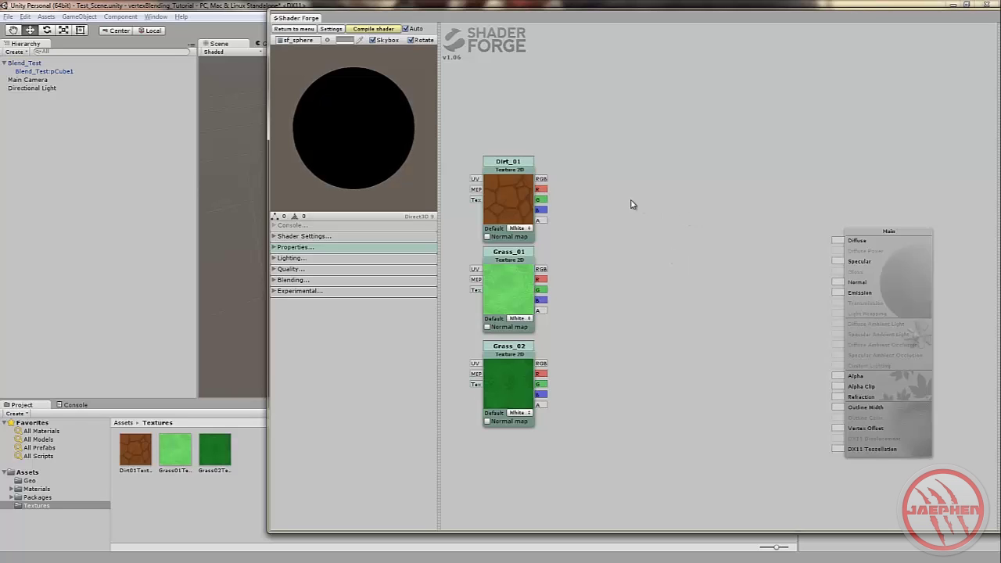
Step: Add three Lerp nodes from the L quick-pick list, staggered in a column
key("l")
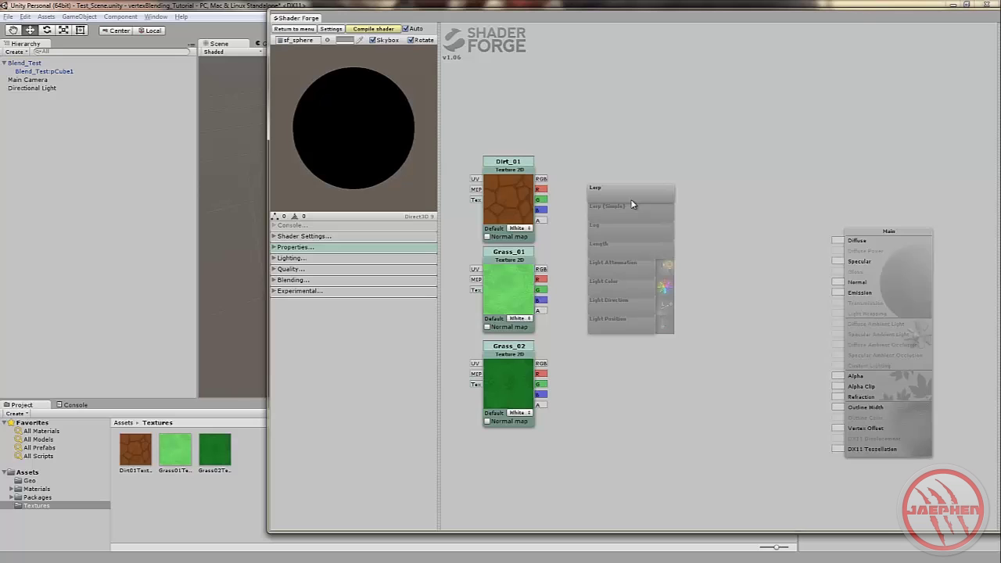
left_click(633, 200)
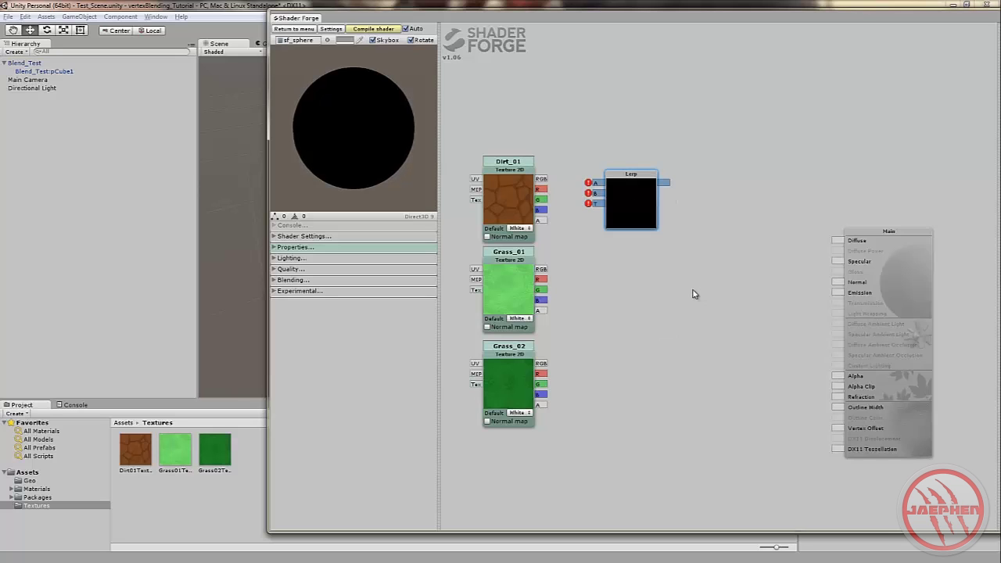
key("l")
left_click(677, 288)
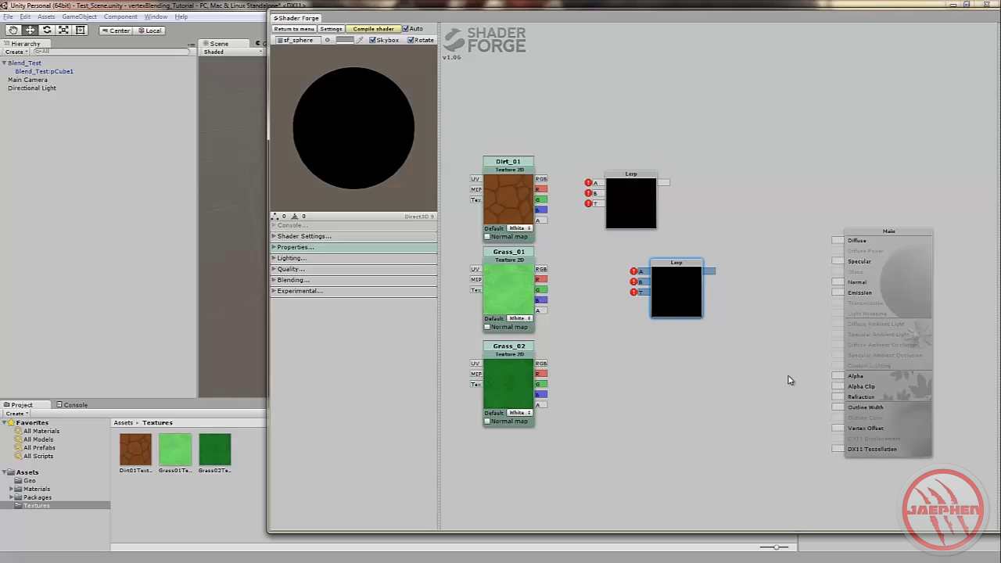
left_click_drag(688, 287, 681, 290)
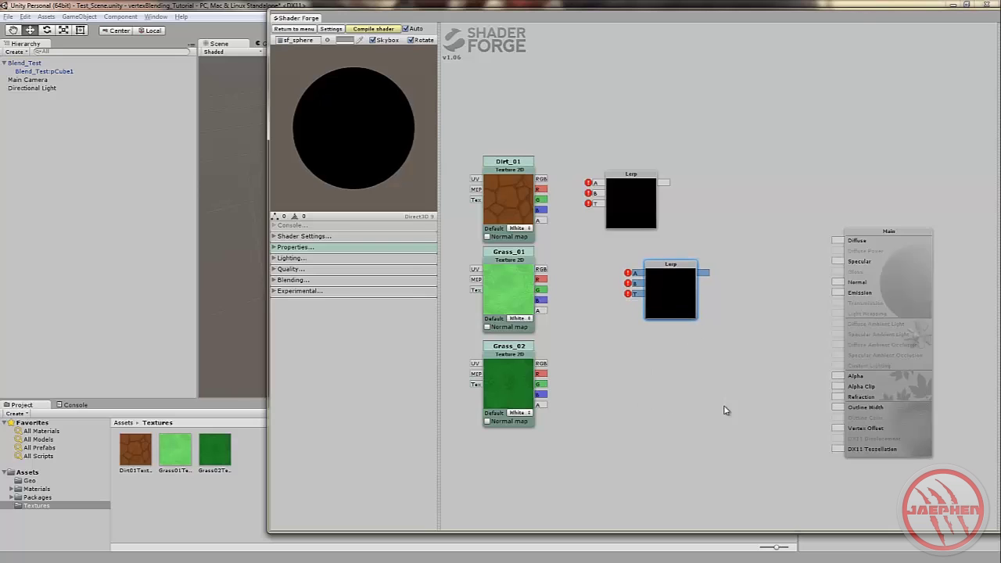
key("l")
left_click(719, 392)
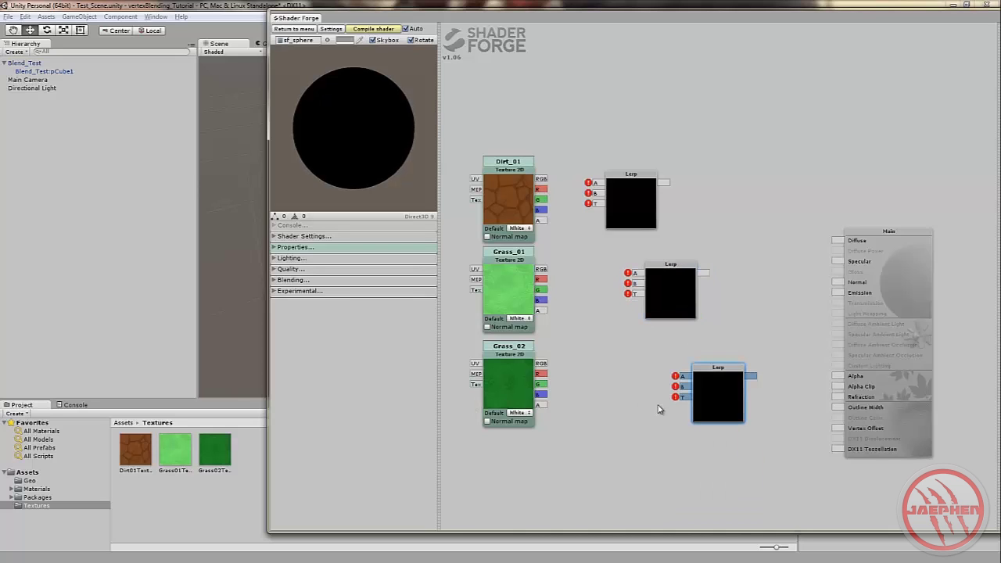
left_click_drag(713, 394, 713, 389)
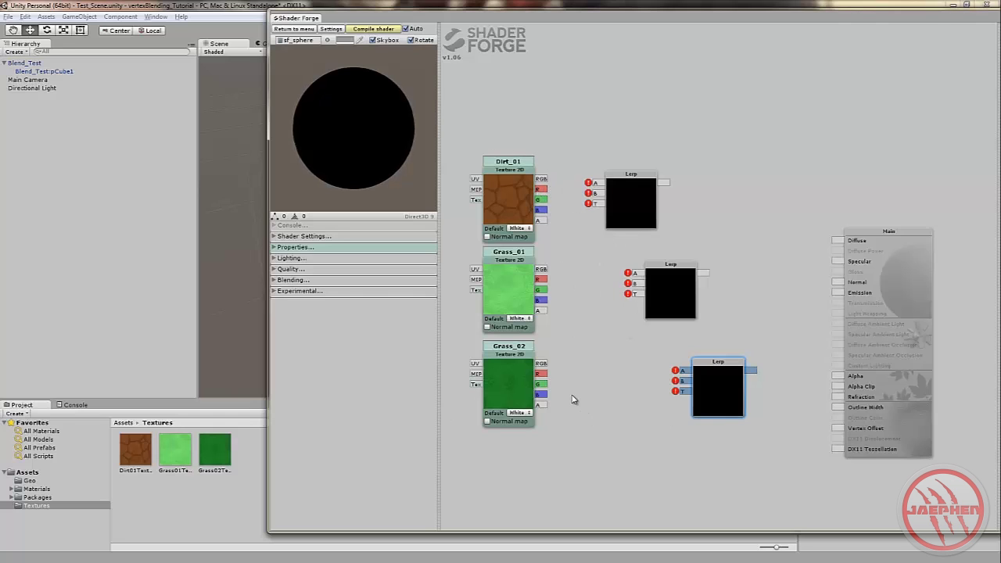
left_click_drag(598, 391, 628, 324)
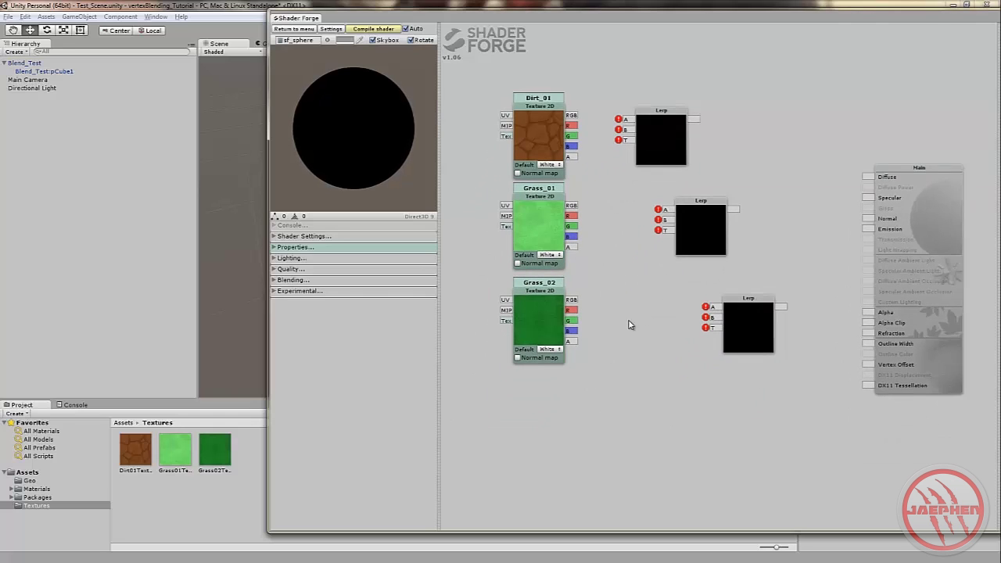
Step: Place a Vertex Color node below the texture nodes
right_click(566, 439)
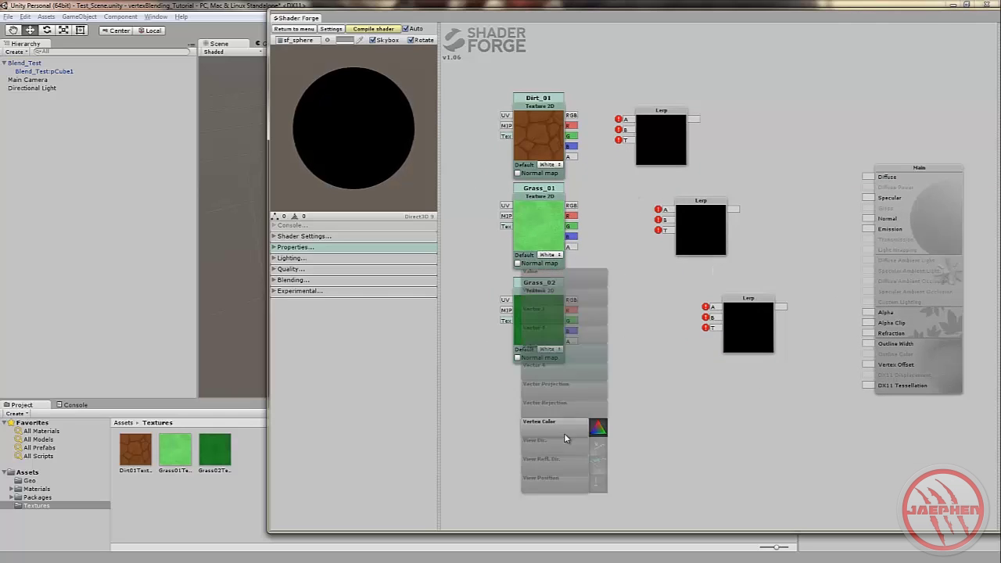
left_click_drag(578, 428, 551, 424)
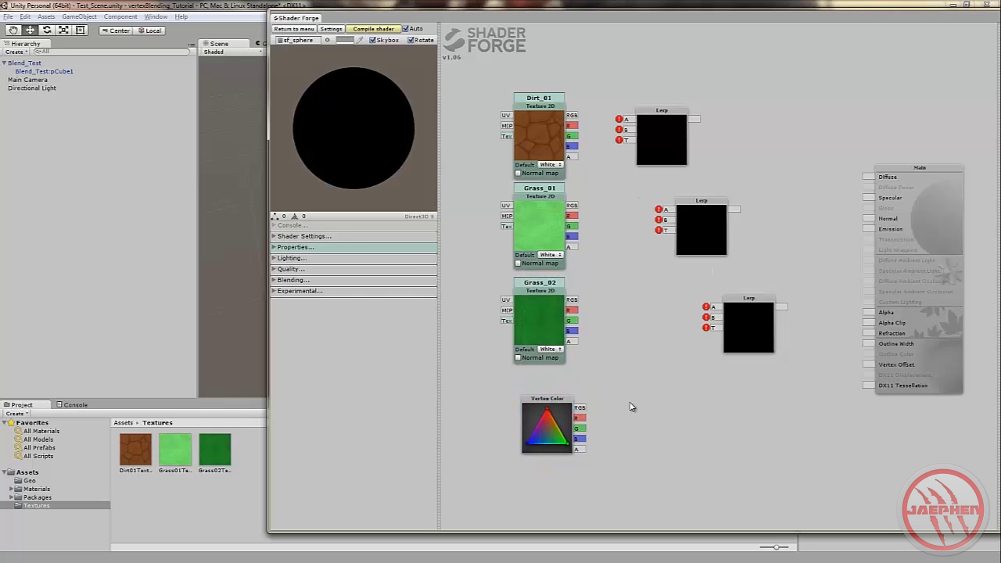
left_click_drag(625, 400, 602, 415)
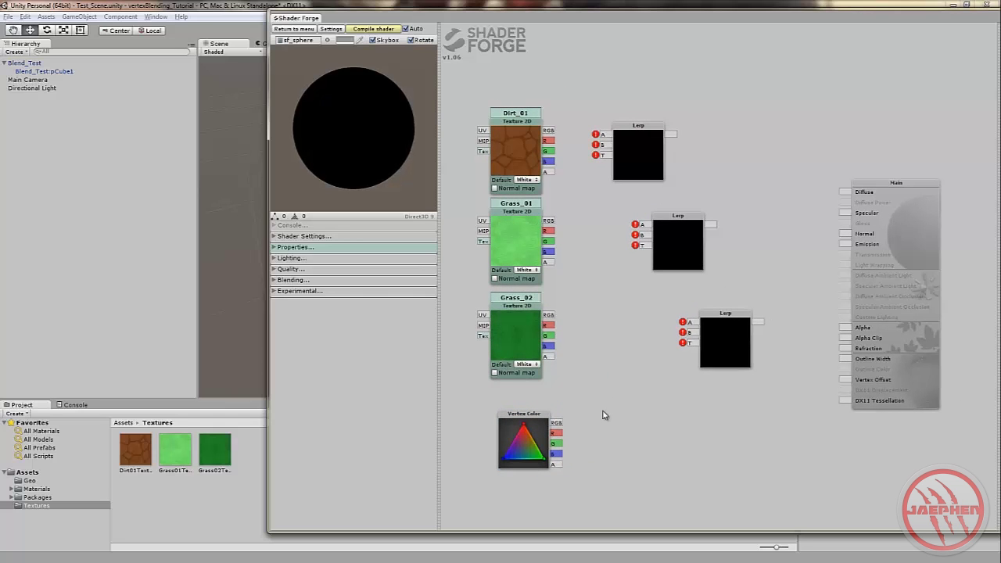
right_click(591, 444)
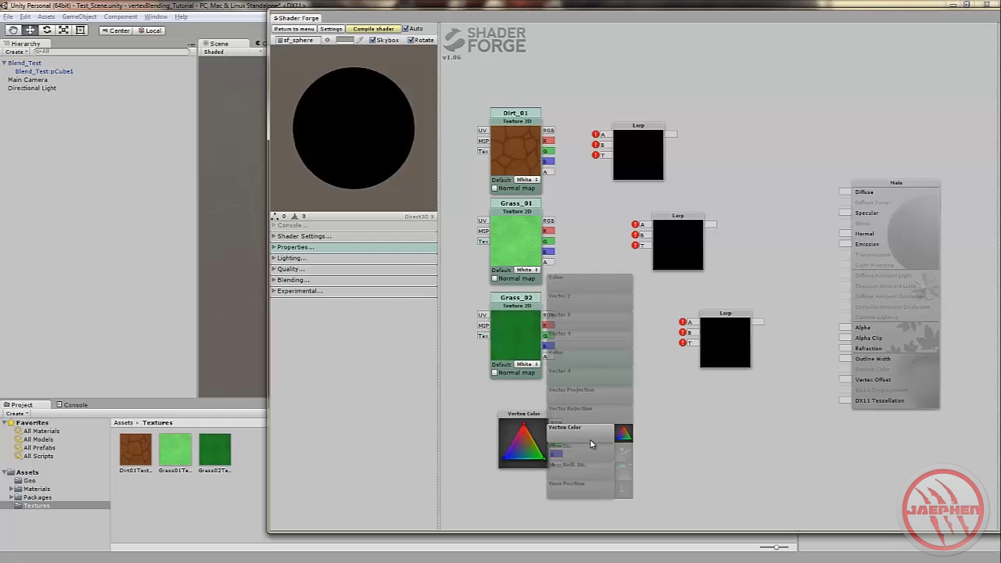
left_click(645, 436)
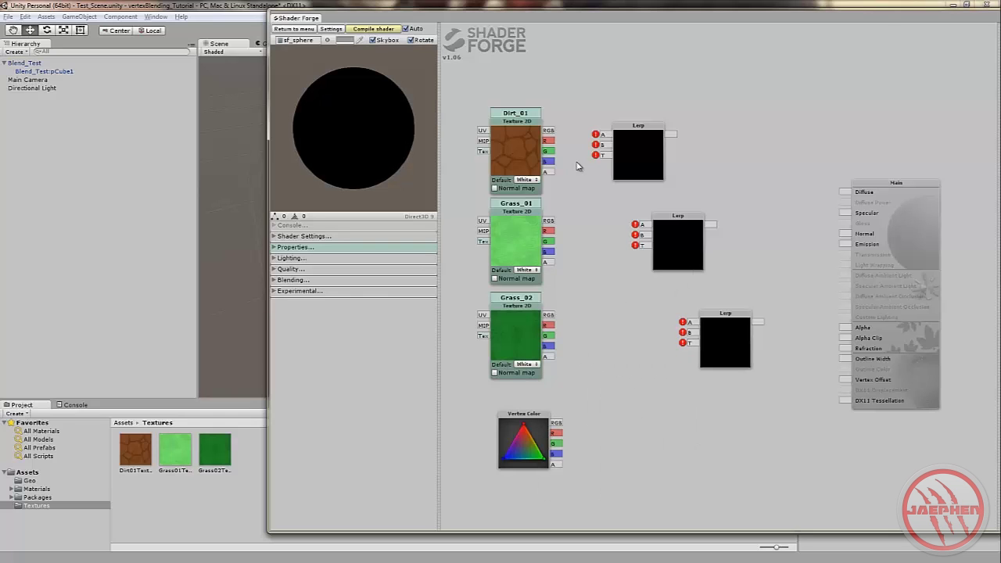
left_click_drag(568, 303, 576, 315)
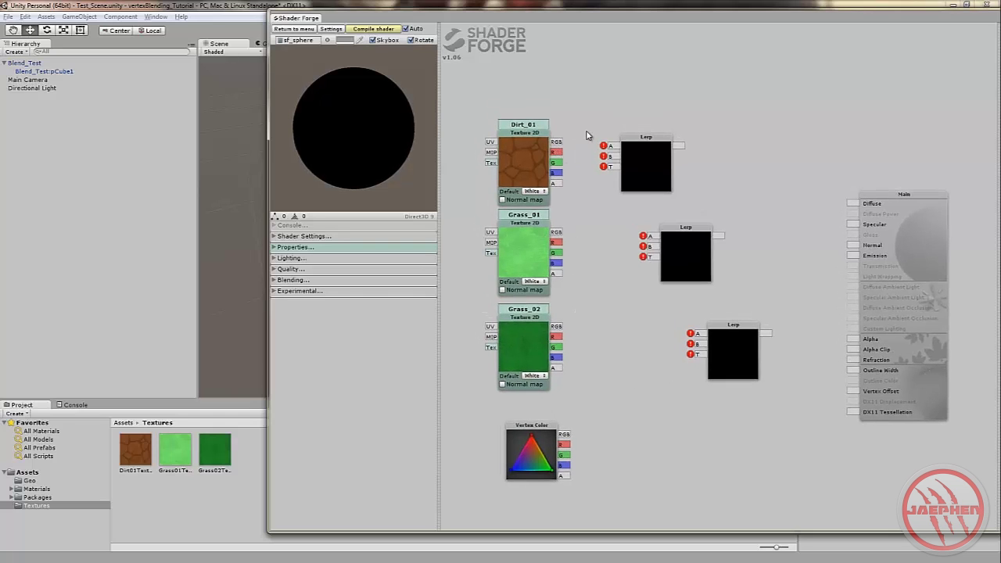
left_click_drag(592, 134, 563, 138)
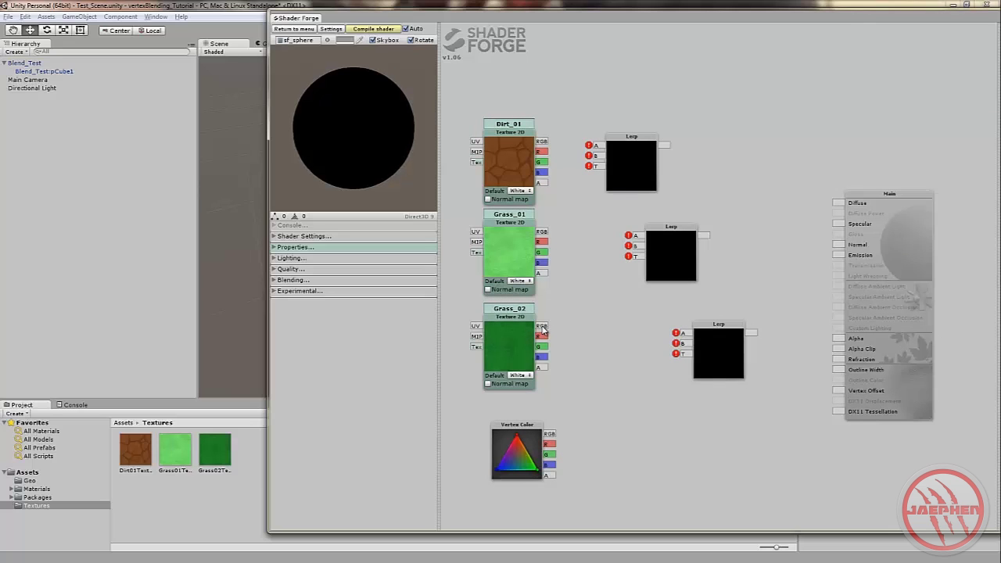
Step: Wire Grass_02 into the third and first Lerps, Grass_01 and Dirt_01 into B inputs
left_click_drag(542, 329, 675, 350)
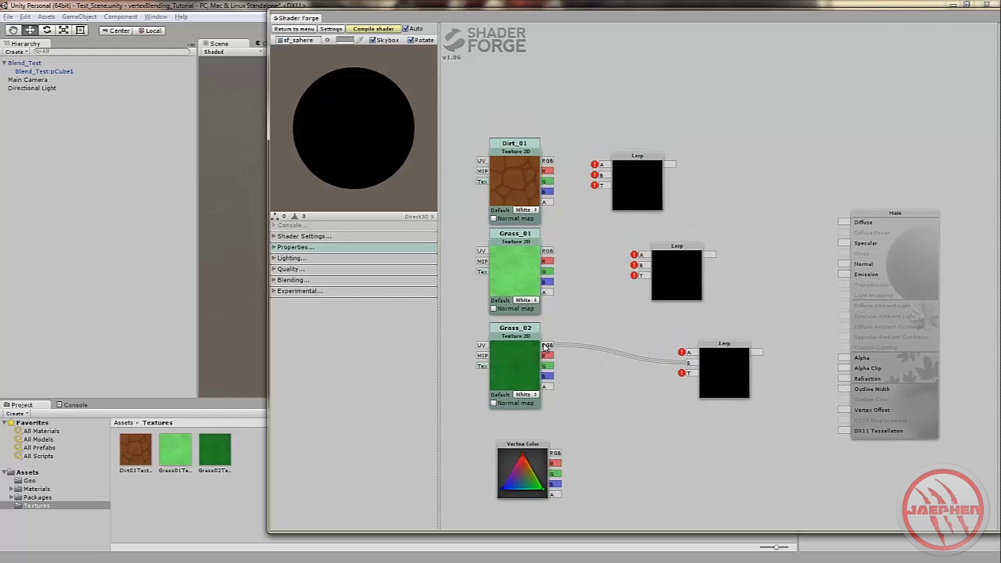
left_click_drag(547, 345, 600, 165)
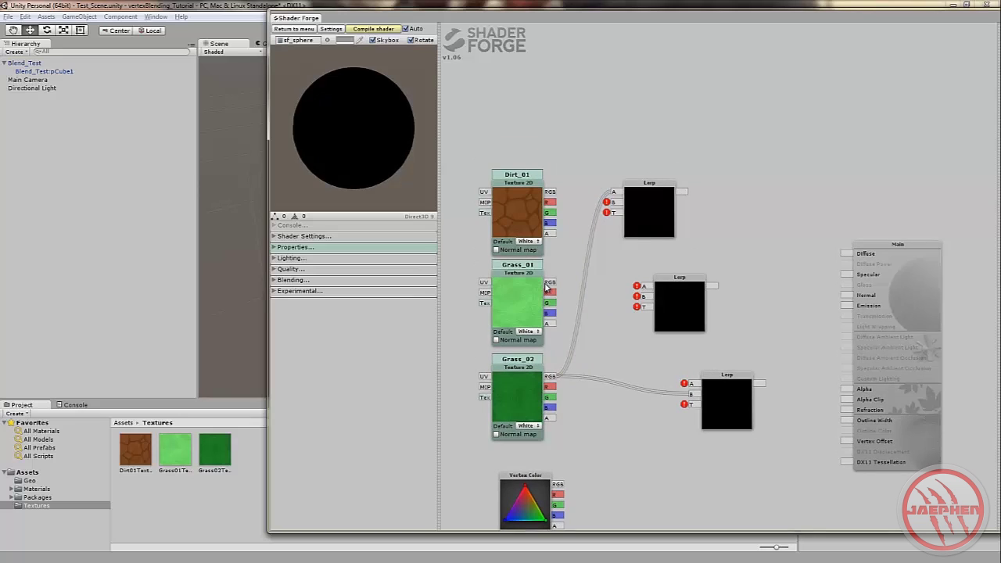
left_click_drag(546, 288, 650, 298)
left_click_drag(551, 192, 616, 203)
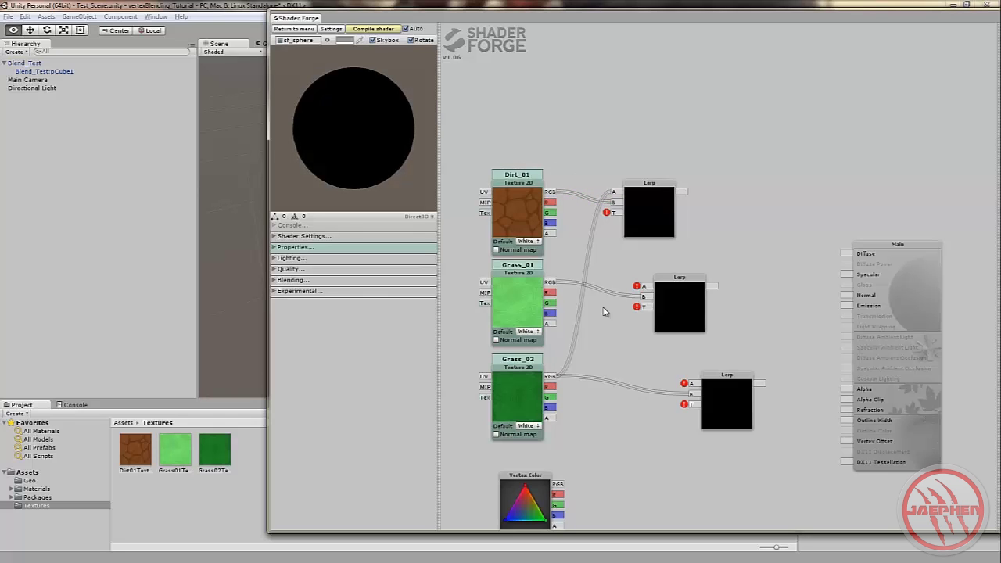
scroll(602, 313, "down", 2)
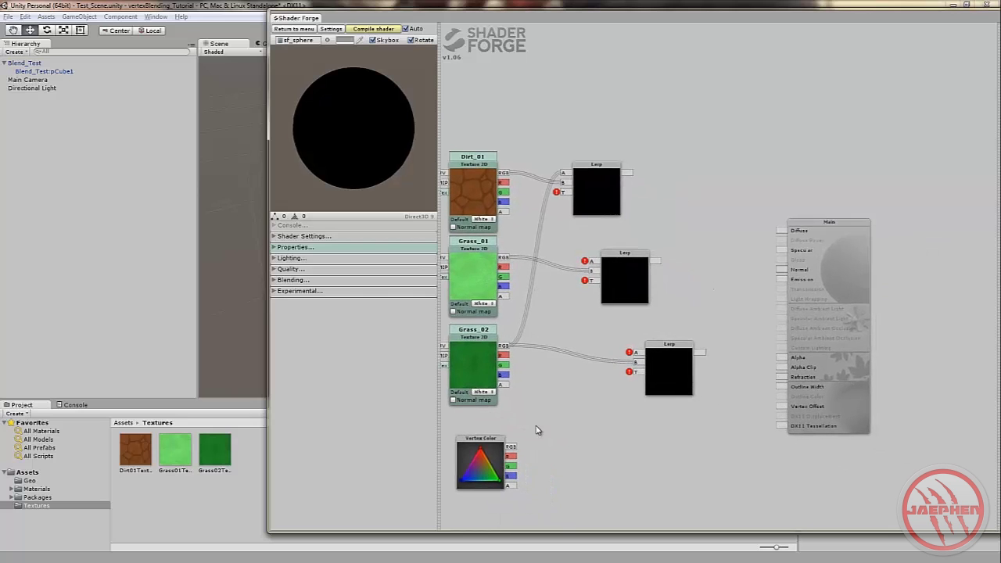
Step: Connect Vertex Color's red, green and blue channels to the three Lerps' T inputs
middle_click_drag(536, 426, 548, 400)
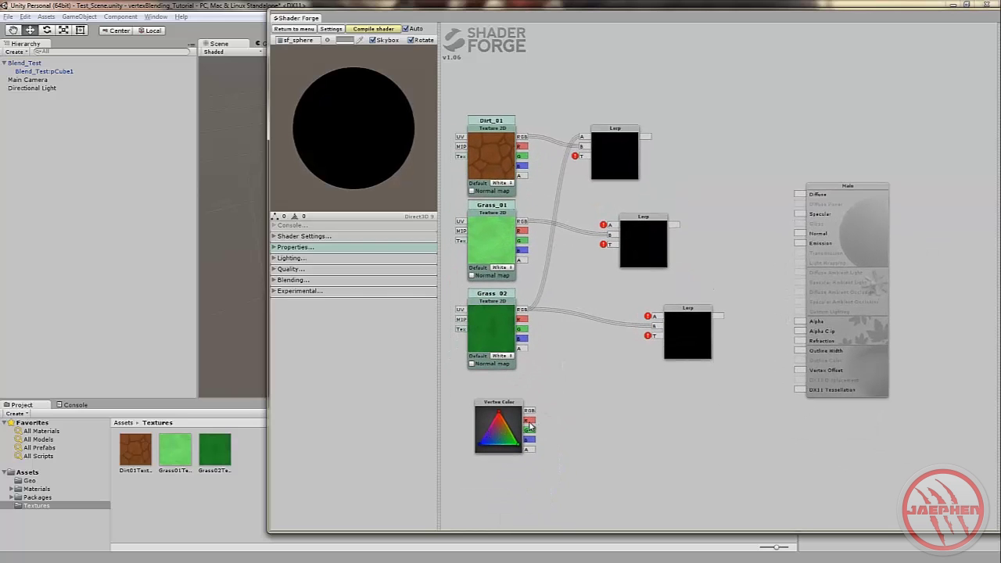
middle_click_drag(558, 423, 573, 432)
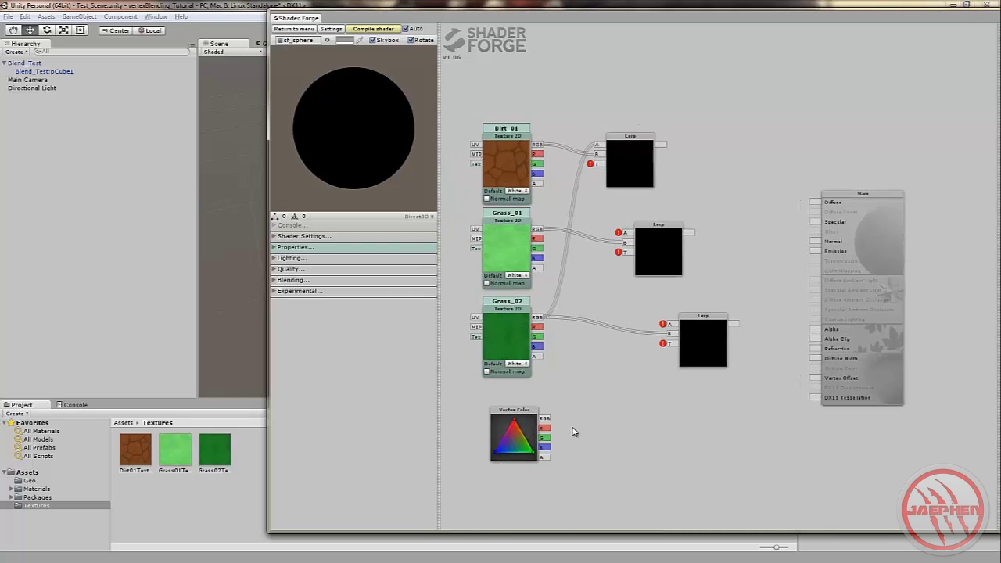
left_click_drag(539, 431, 666, 347)
left_click_drag(545, 427, 643, 351)
scroll(645, 356, "up", 2)
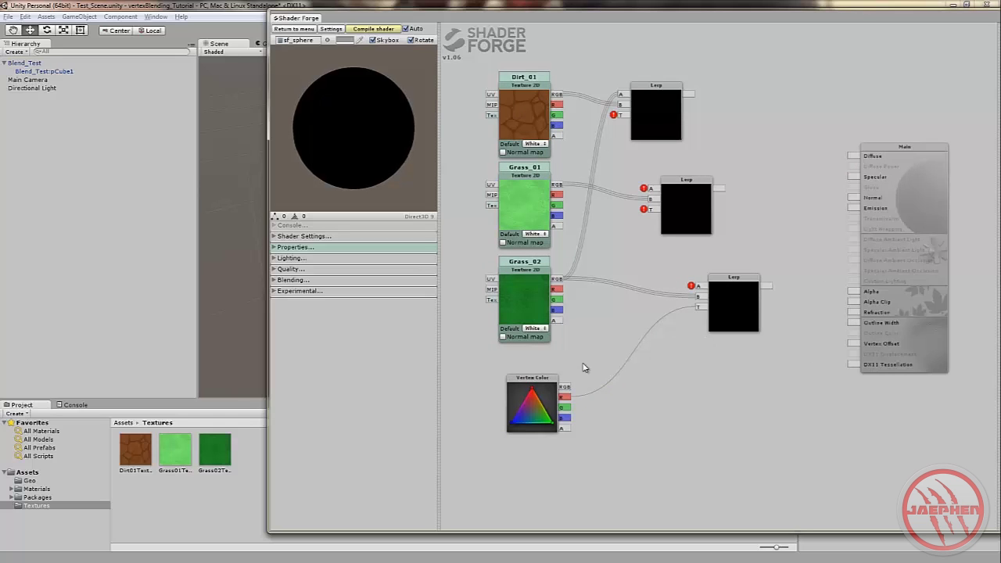
left_click_drag(583, 367, 560, 386)
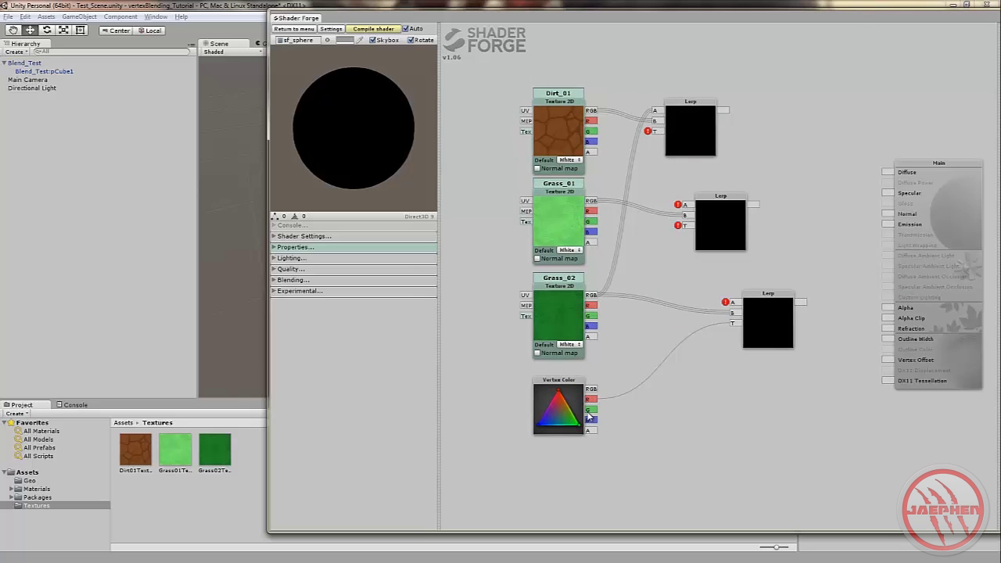
left_click_drag(588, 411, 689, 226)
left_click_drag(591, 420, 655, 131)
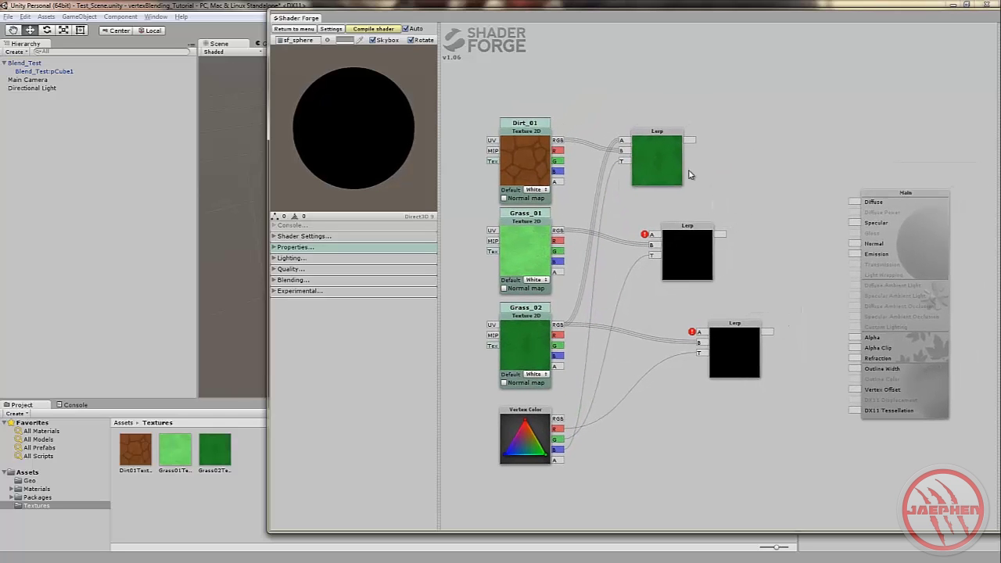
Step: Chain the first Lerp into the middle, the middle into the bottom, and the bottom into Diffuse
left_click_drag(691, 140, 666, 338)
left_click_drag(735, 277, 680, 311)
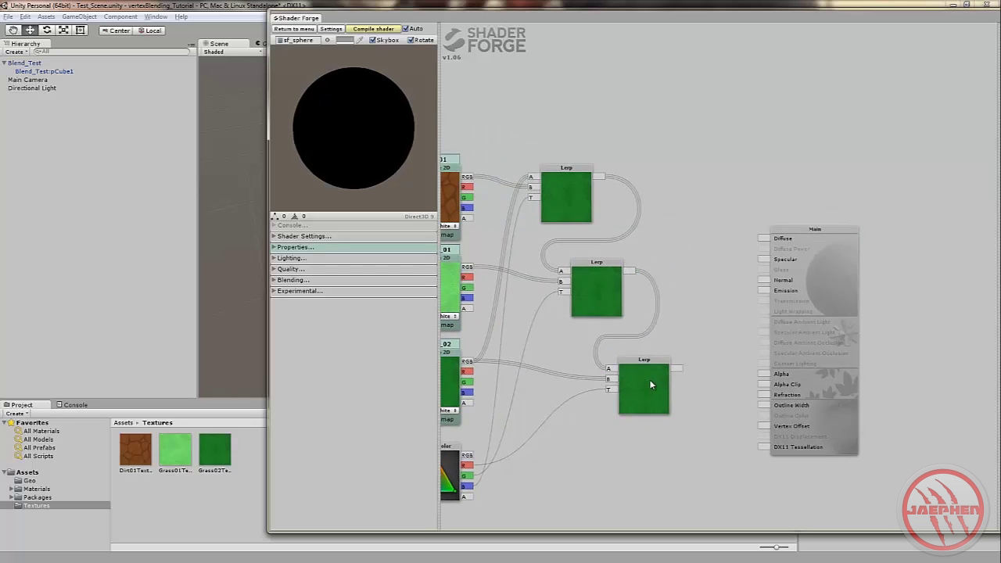
left_click_drag(677, 371, 762, 239)
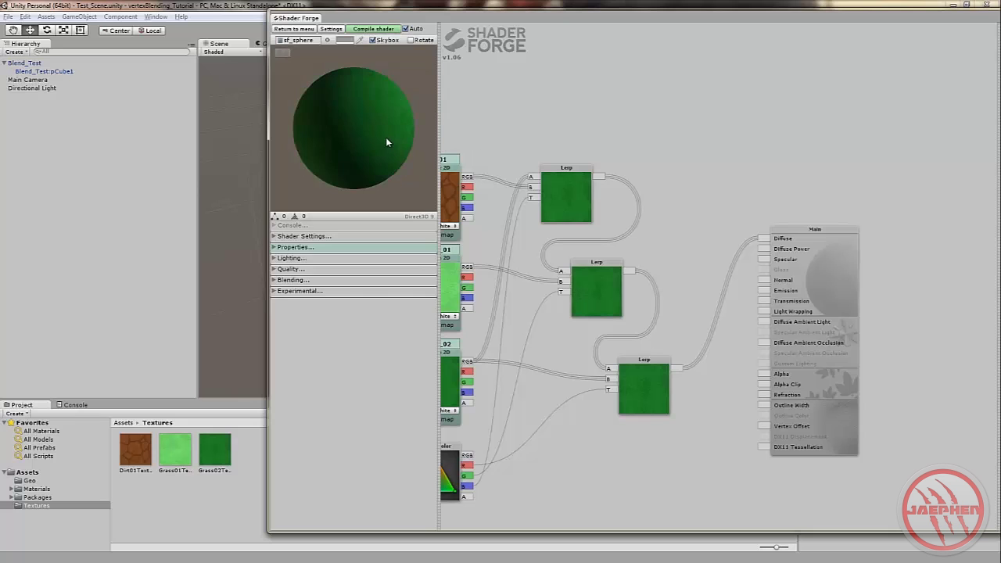
left_click_drag(374, 135, 355, 168)
scroll(336, 169, "down", 2)
left_click_drag(428, 22, 298, 26)
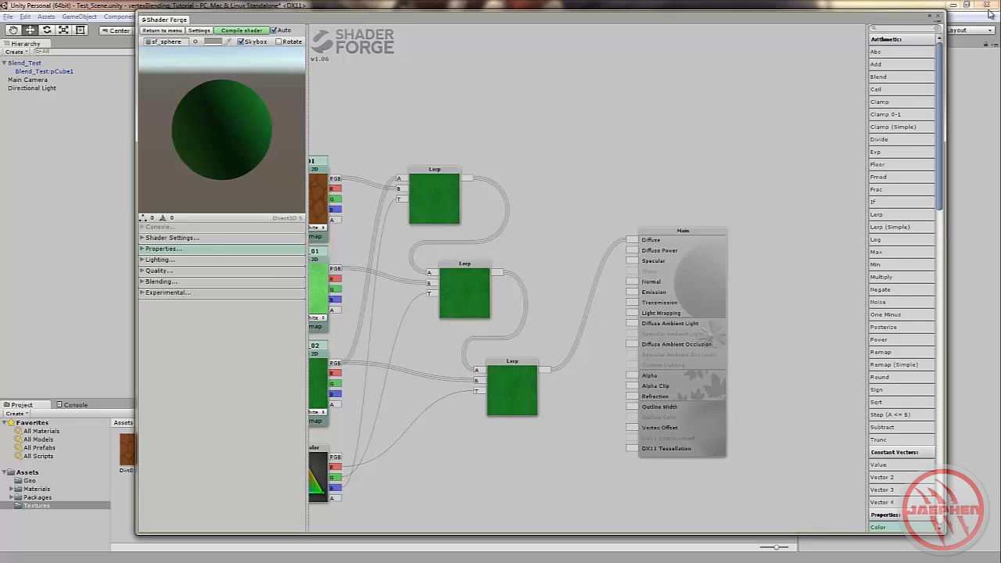
Step: Close Shader Forge and select the 3Blend_S shader in the Materials folder
left_click(937, 17)
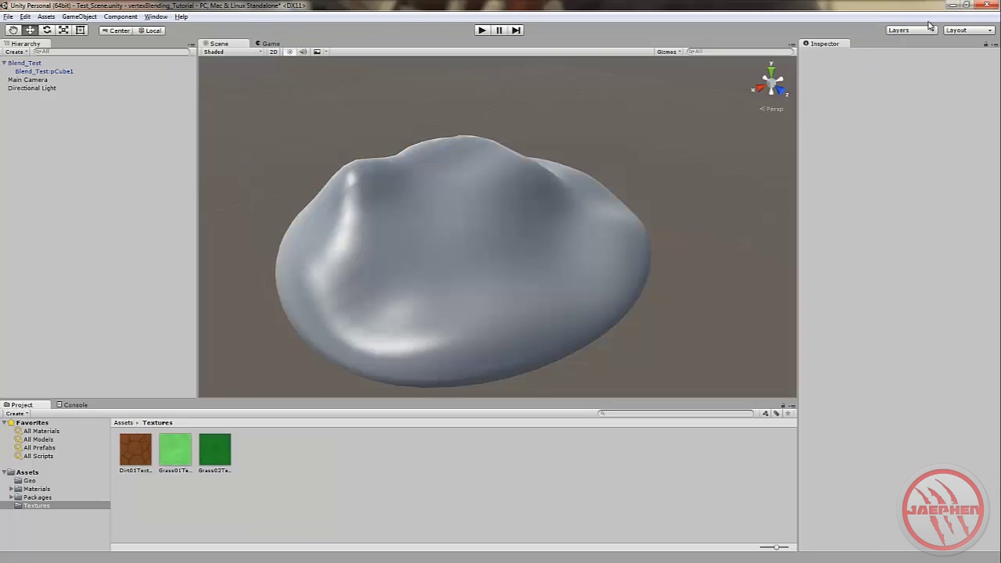
left_click_drag(472, 217, 379, 203, "alt")
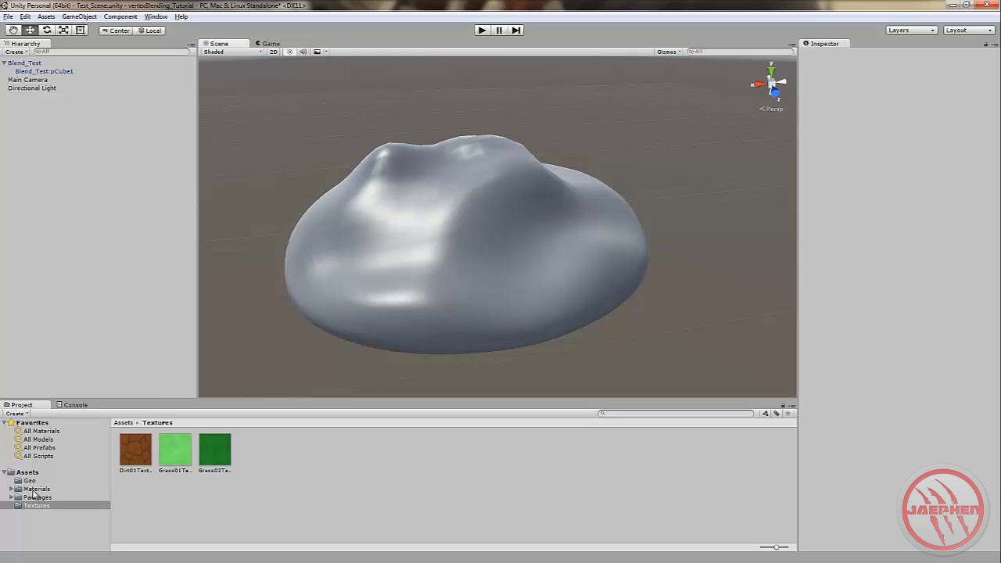
left_click(35, 488)
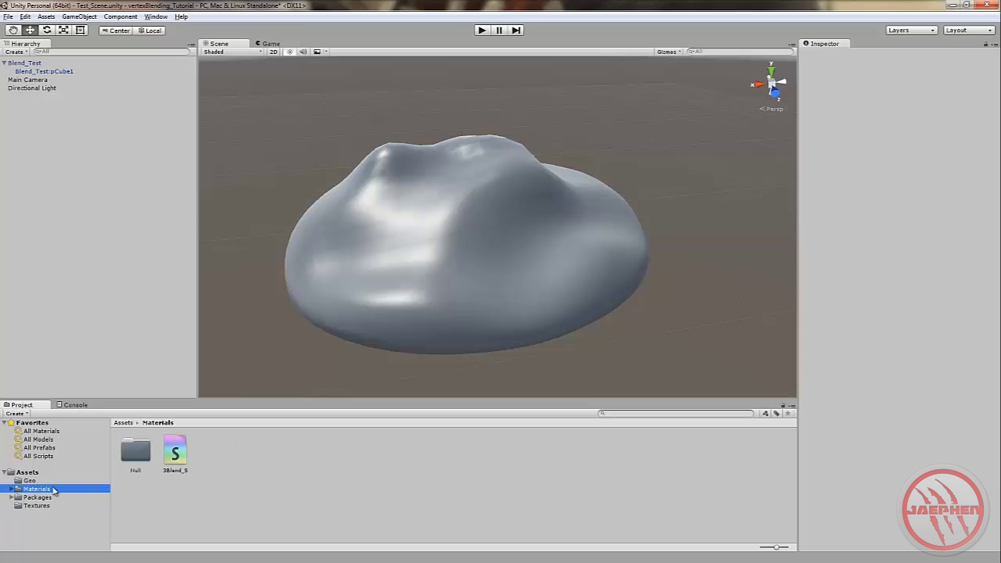
left_click(176, 454)
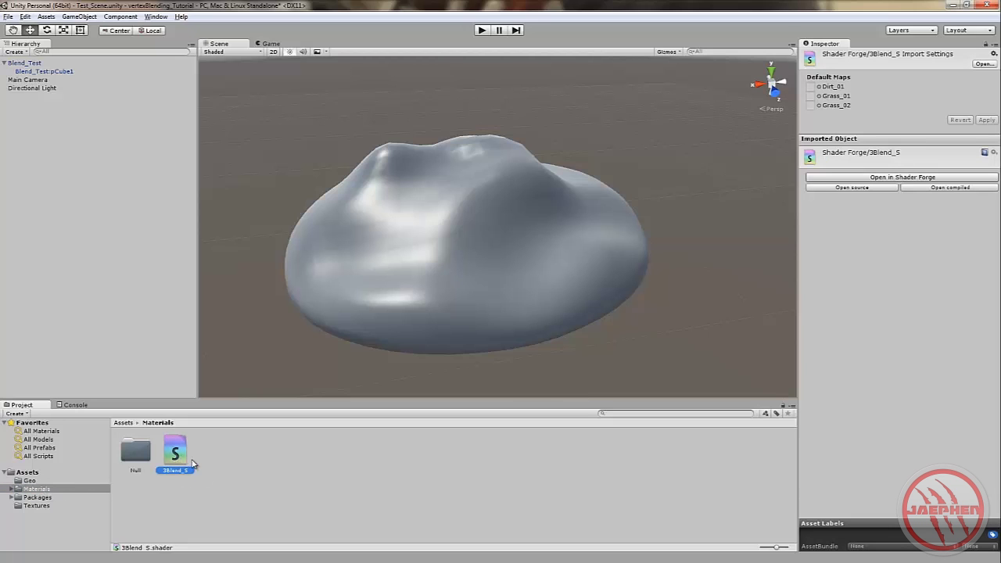
mouse_move(211, 371)
left_mouse_down("alt")
mouse_move(245, 357)
mouse_move(205, 391)
left_mouse_up("alt")
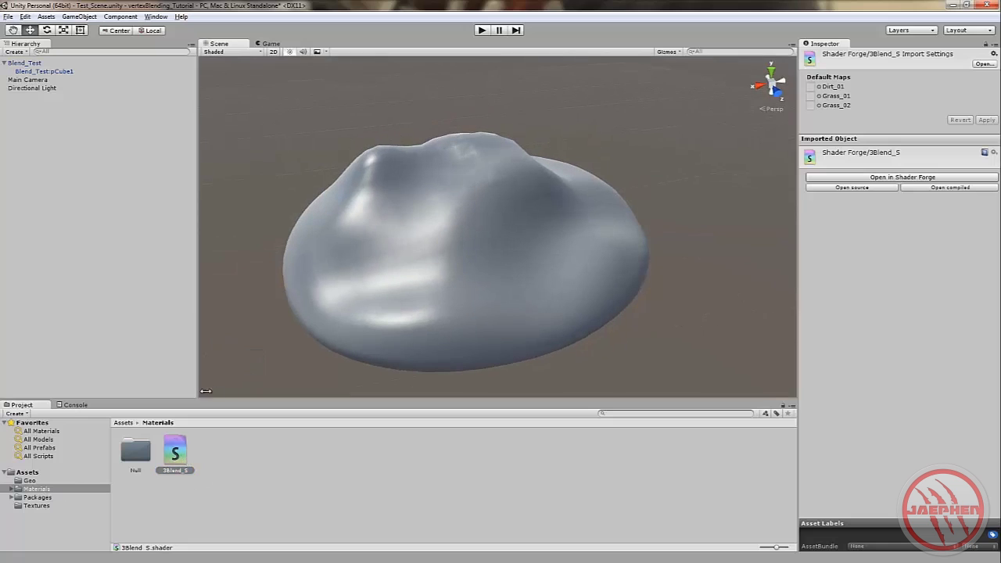
Step: Create a material from the 3Blend_S shader via Create > Material and name it 3Blend_Mat
right_click(178, 452)
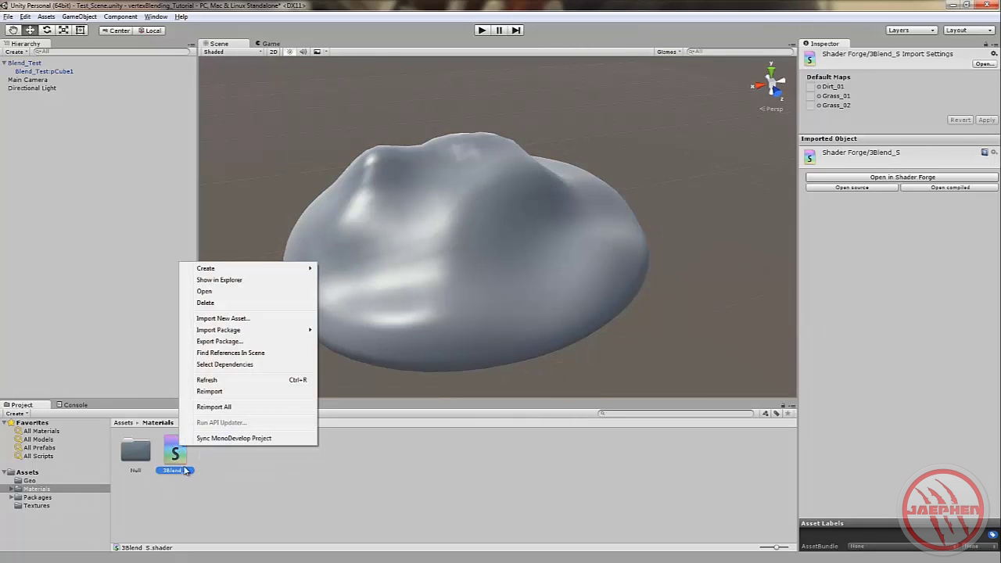
mouse_move(216, 269)
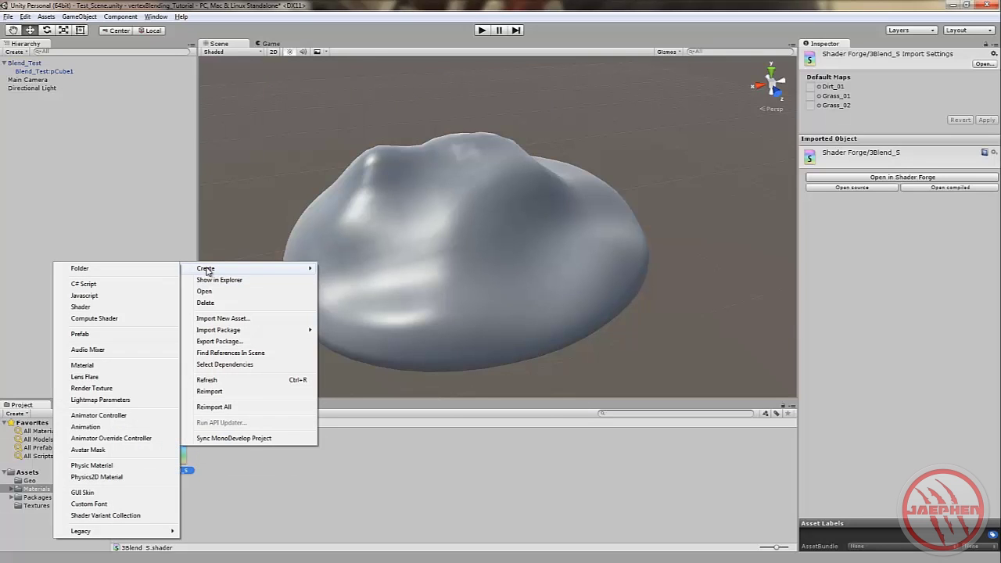
left_click(102, 365)
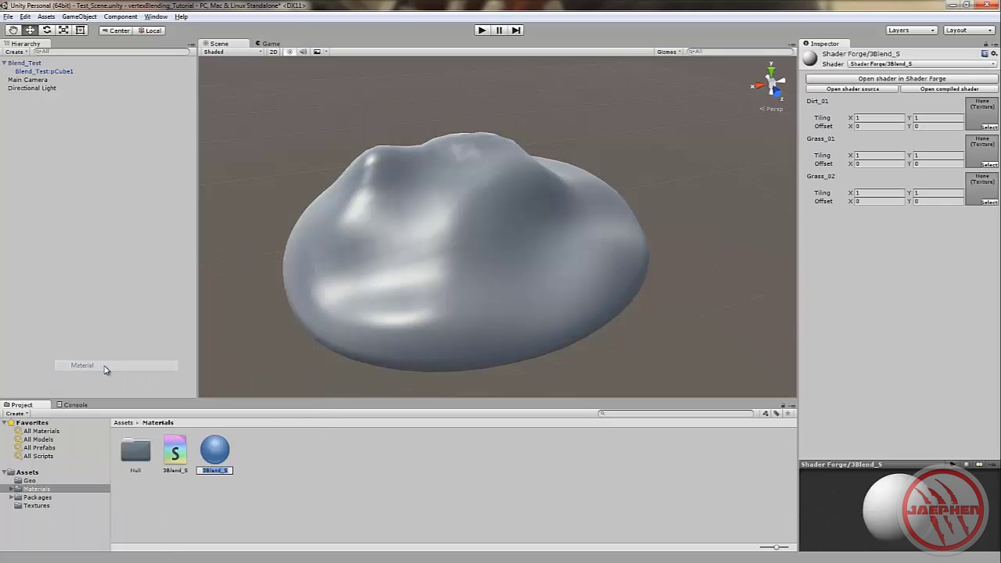
left_click(230, 470)
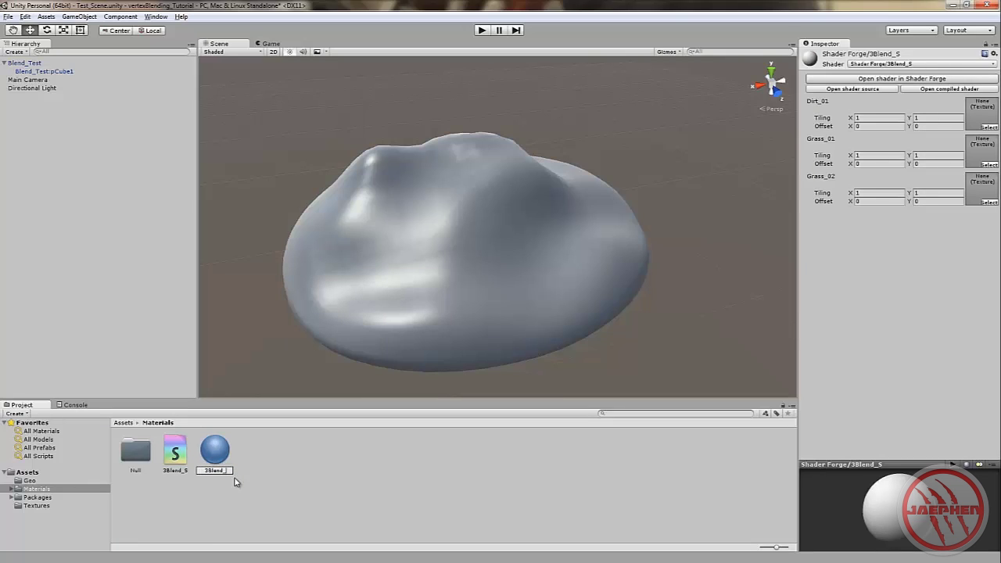
type("Mat")
key("Return")
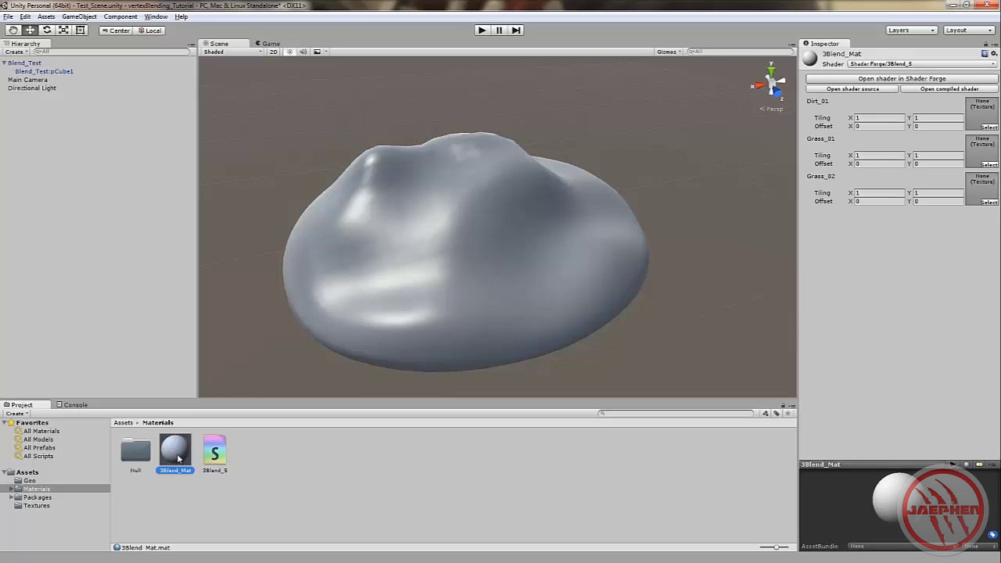
left_click_drag(266, 358, 288, 348, "alt")
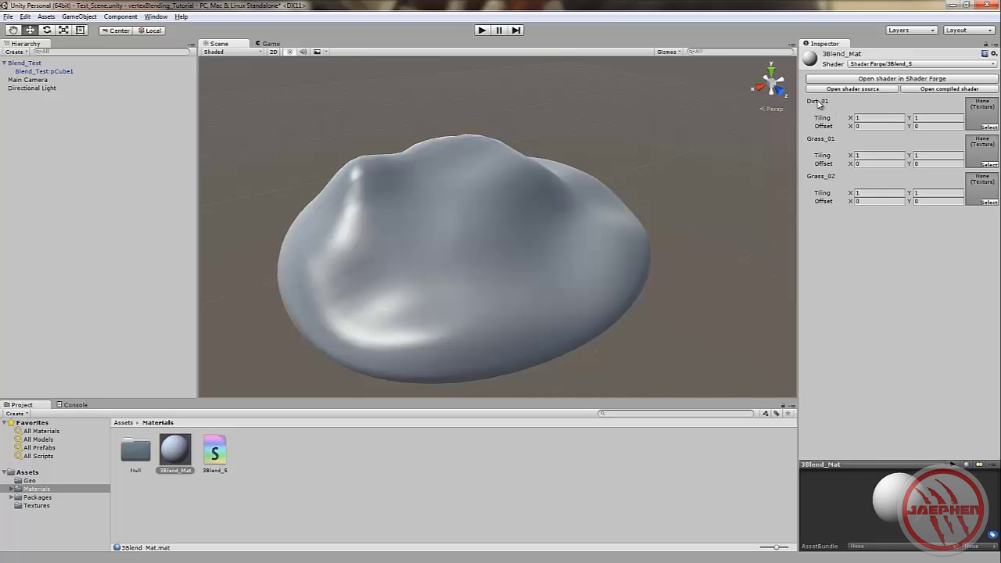
Step: Assign the Dirt01 texture to the material's Dirt_01 slot
left_click(989, 126)
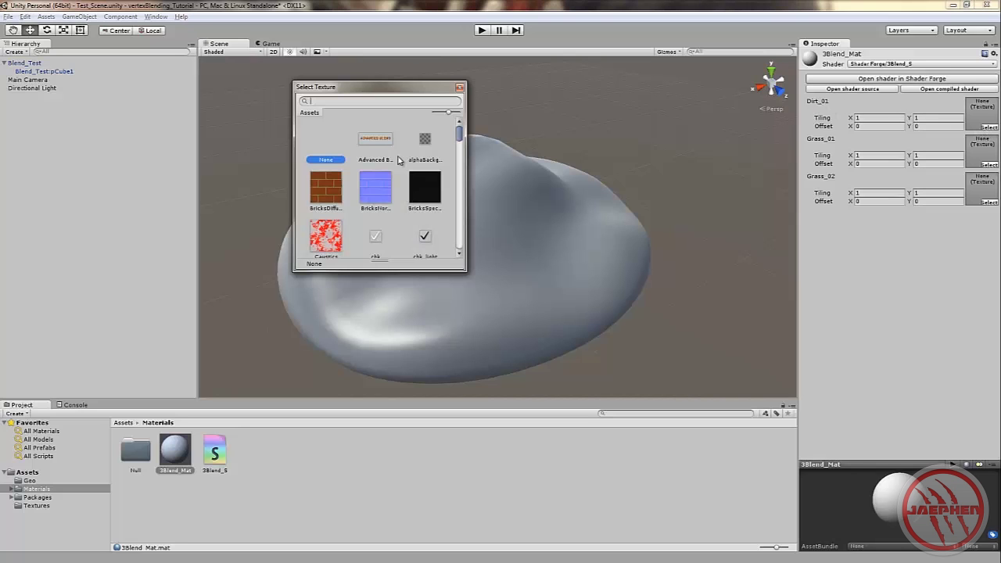
type("dirt")
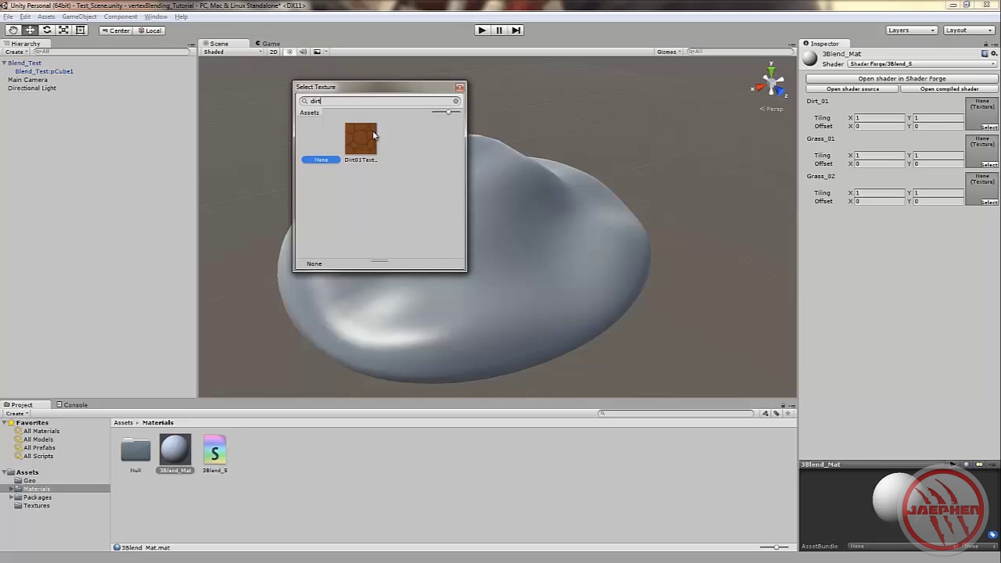
double_click(372, 136)
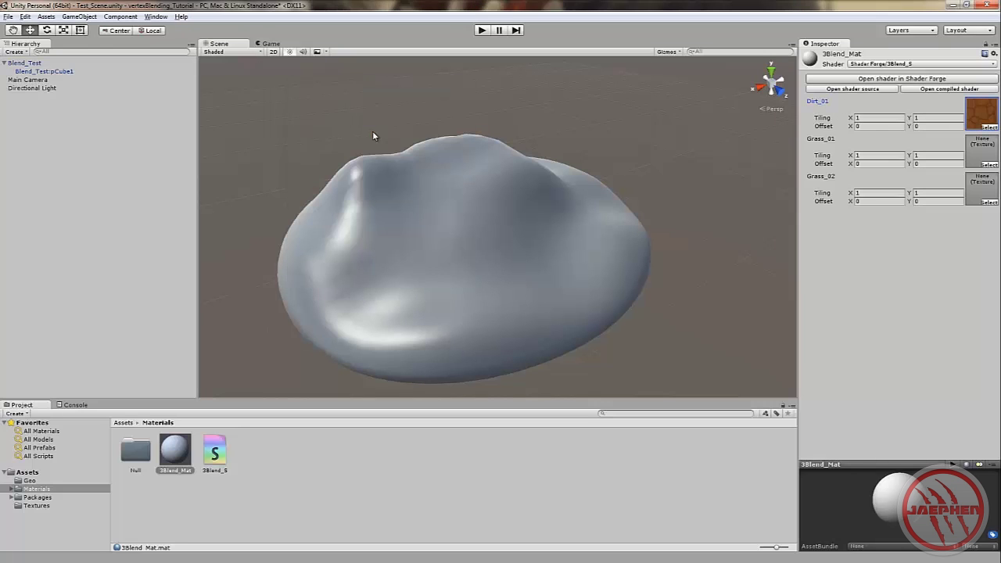
left_click(987, 128)
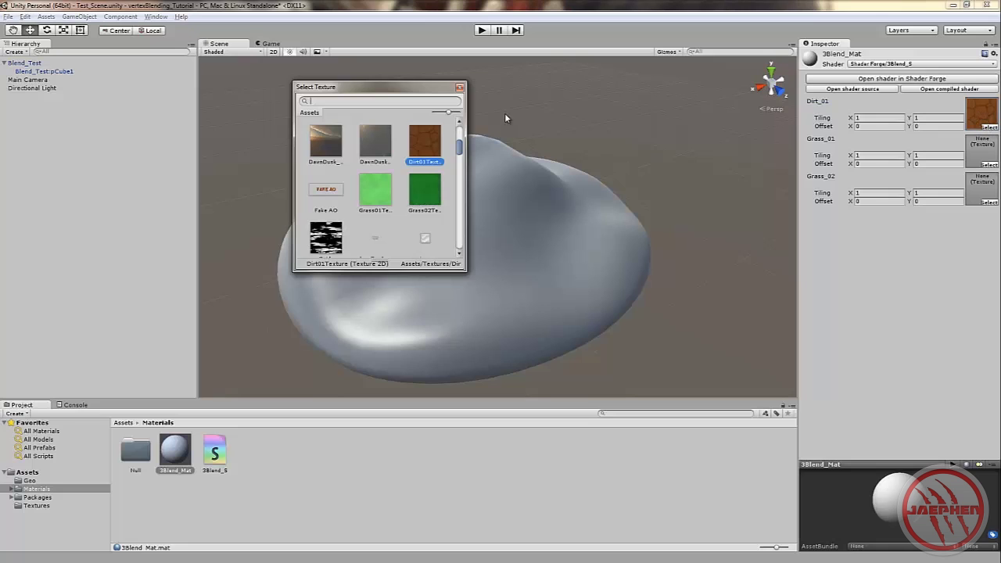
left_click(459, 87)
Step: Assign the light grass texture to Grass_01 and the dark grass texture to Grass_02
left_click(987, 165)
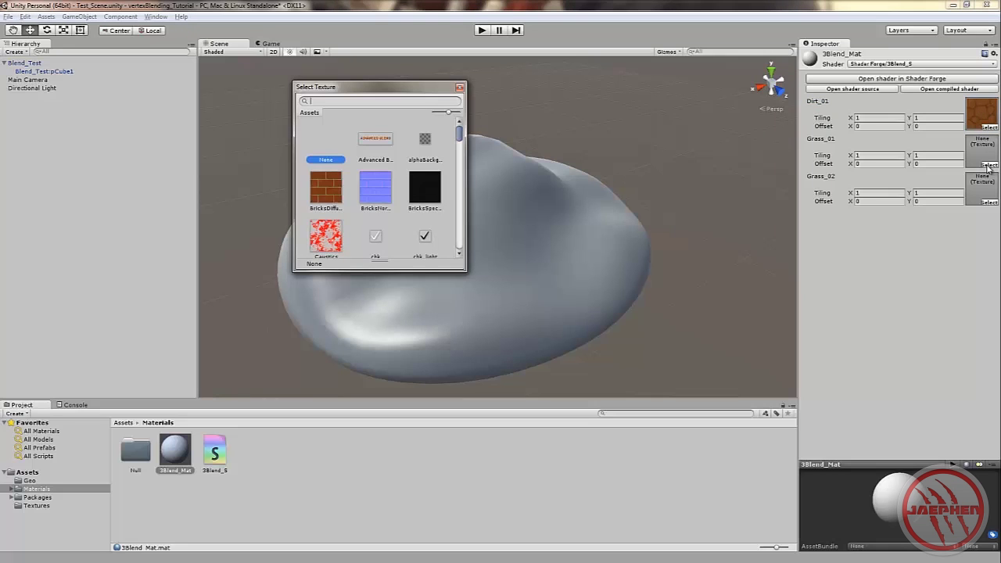
type("grass")
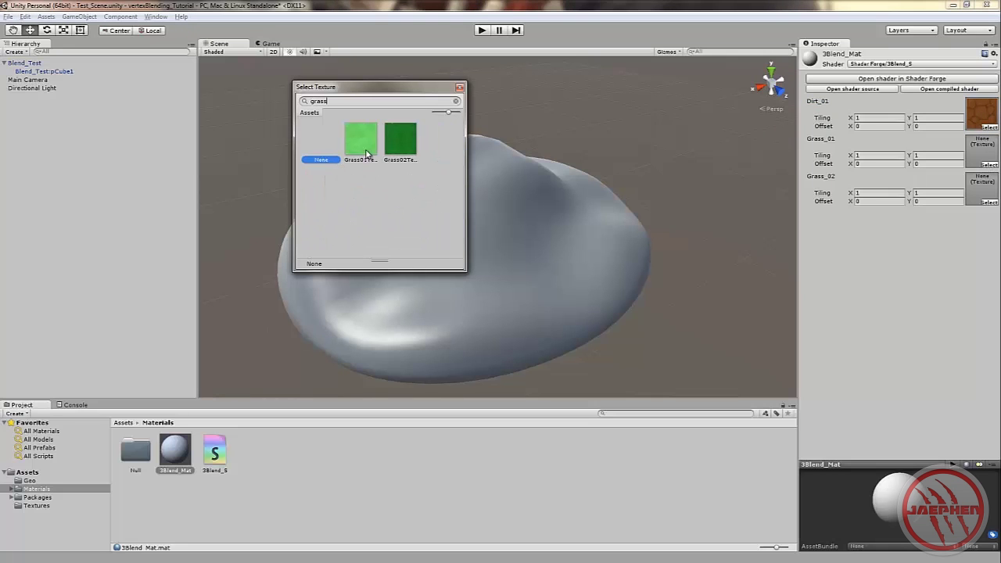
double_click(360, 155)
left_click(989, 202)
type("grass")
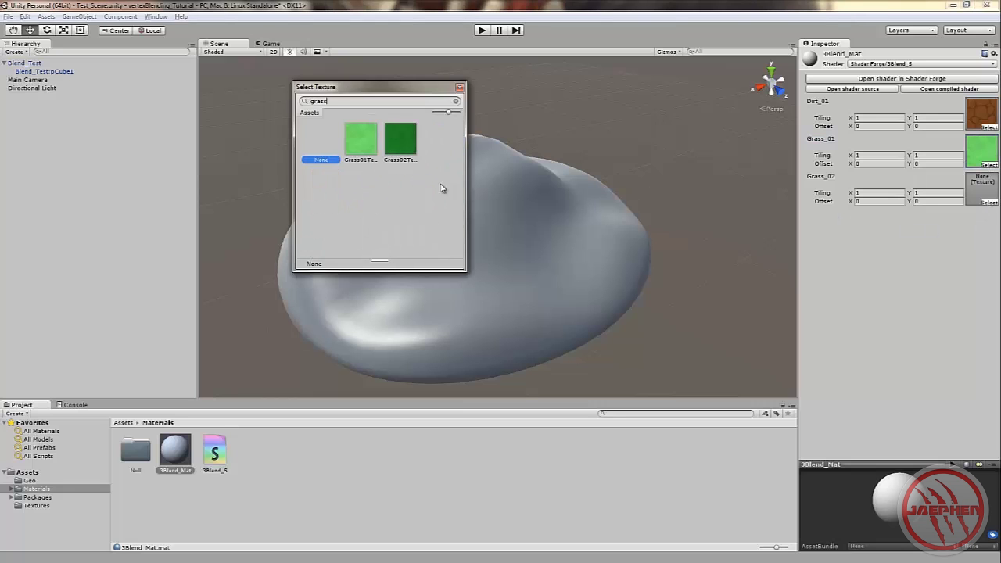
double_click(395, 155)
left_click_drag(426, 159, 555, 214, "alt")
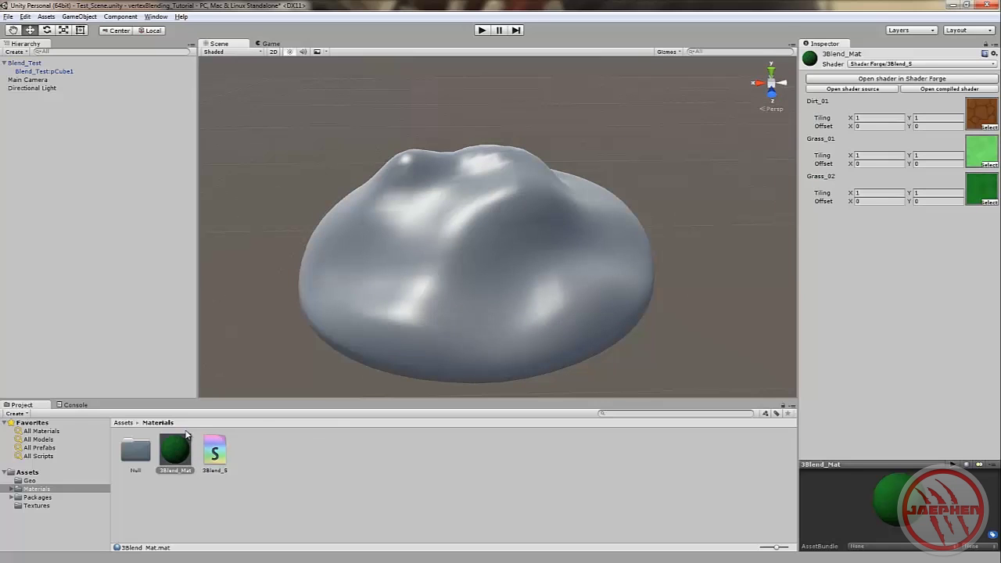
Step: Drag 3Blend_Mat onto the blob mesh in the Scene view
left_click_drag(225, 385, 238, 387, "alt")
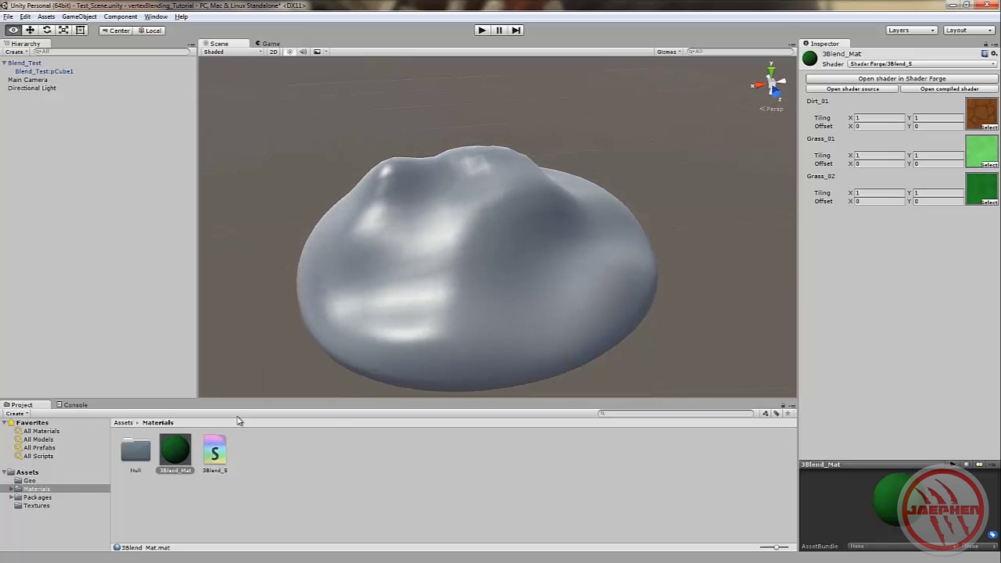
left_click_drag(176, 459, 495, 280)
left_click_drag(429, 283, 341, 242, "alt")
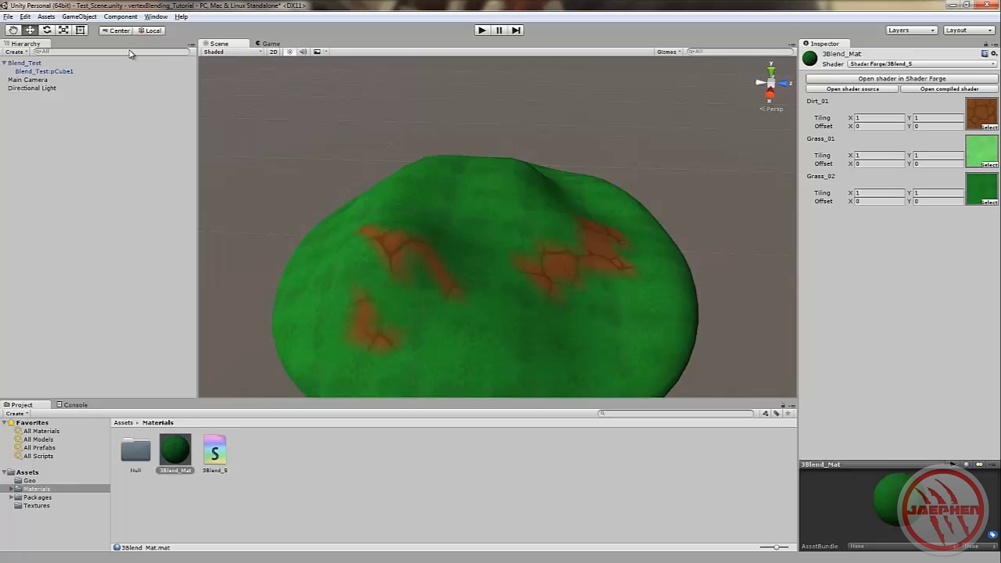
Step: Orbit around the now-green blob to inspect it, briefly selecting and deselecting the mesh
left_click_drag(328, 194, 148, 221, "alt")
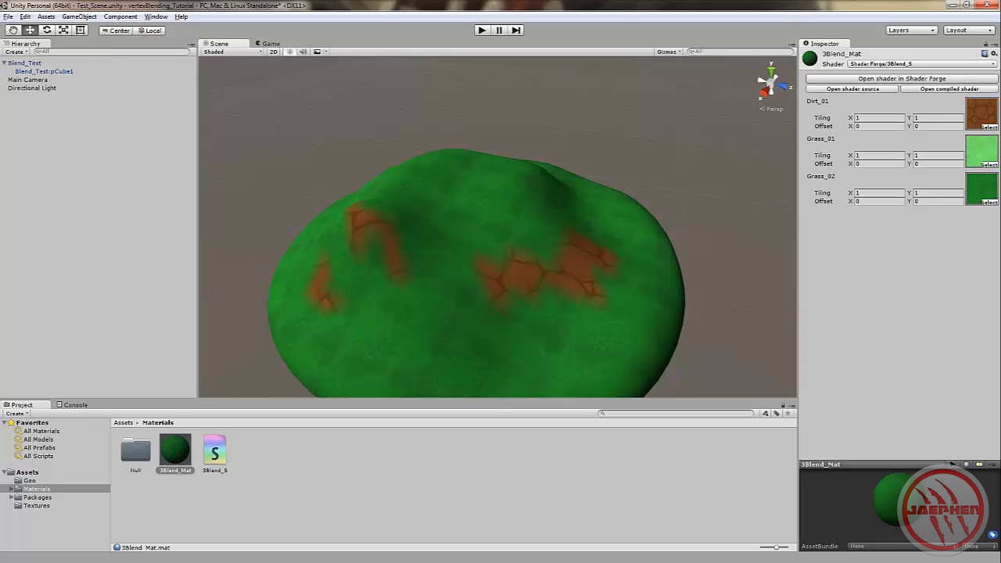
left_click_drag(360, 244, 293, 194, "alt")
right_click_drag(293, 195, 317, 233, "alt")
left_click_drag(317, 233, 375, 242, "alt")
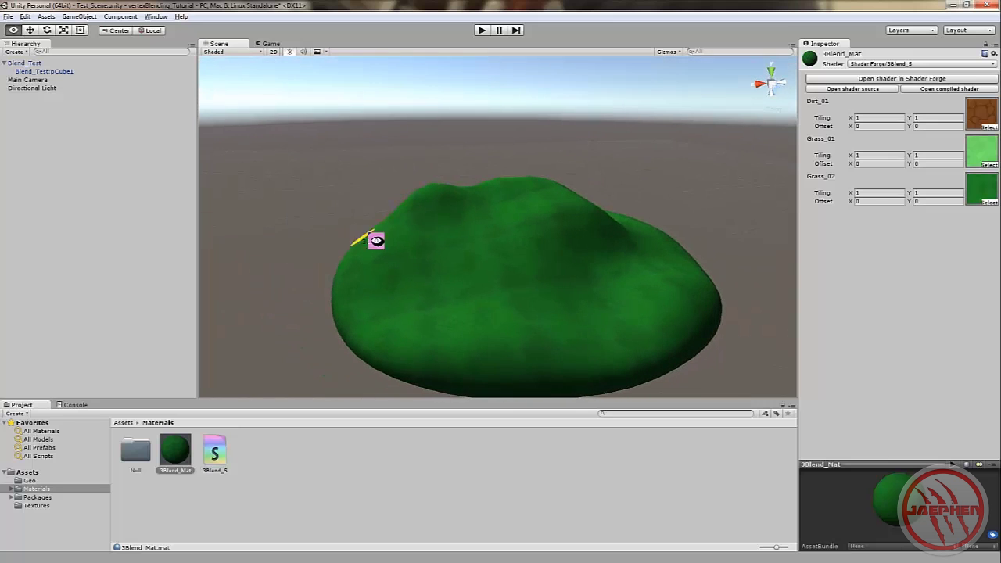
left_click_drag(461, 263, 418, 251, "alt")
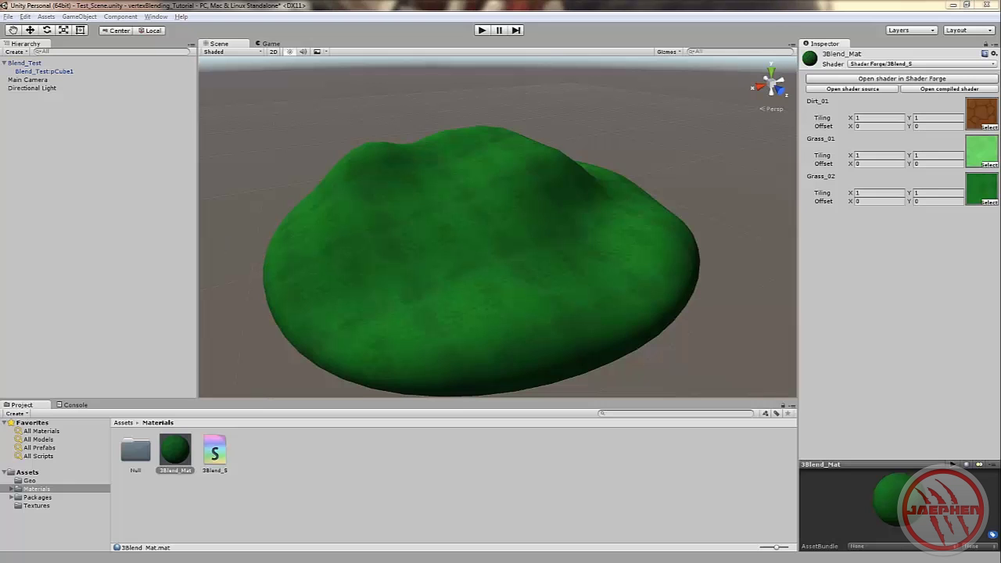
key("w")
left_click(450, 231)
left_click_drag(450, 230, 575, 144, "alt")
left_click(584, 137)
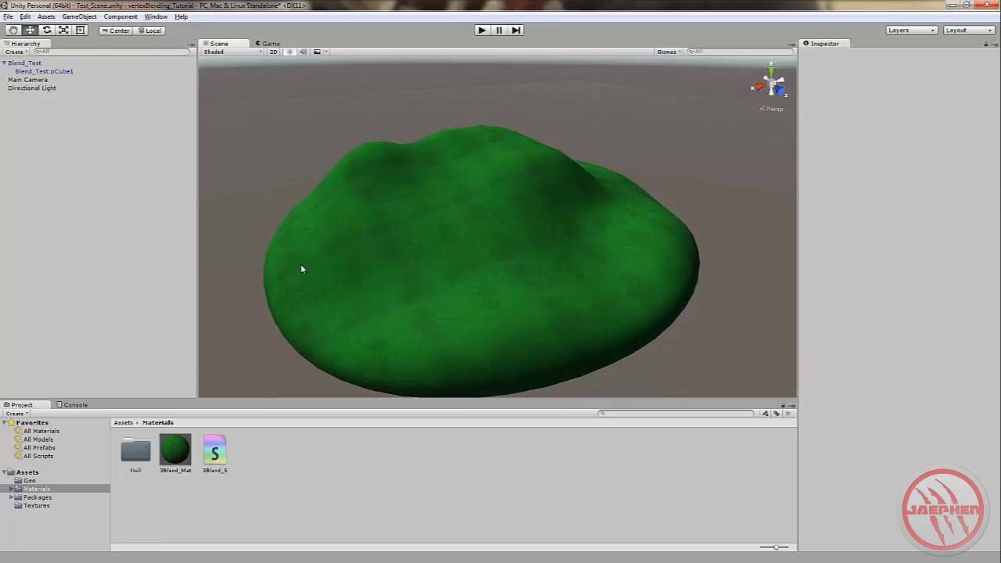
Step: Open the Ikari Vertex Painter window from the Window menu and shorten its height
left_click(79, 17)
mouse_move(153, 18)
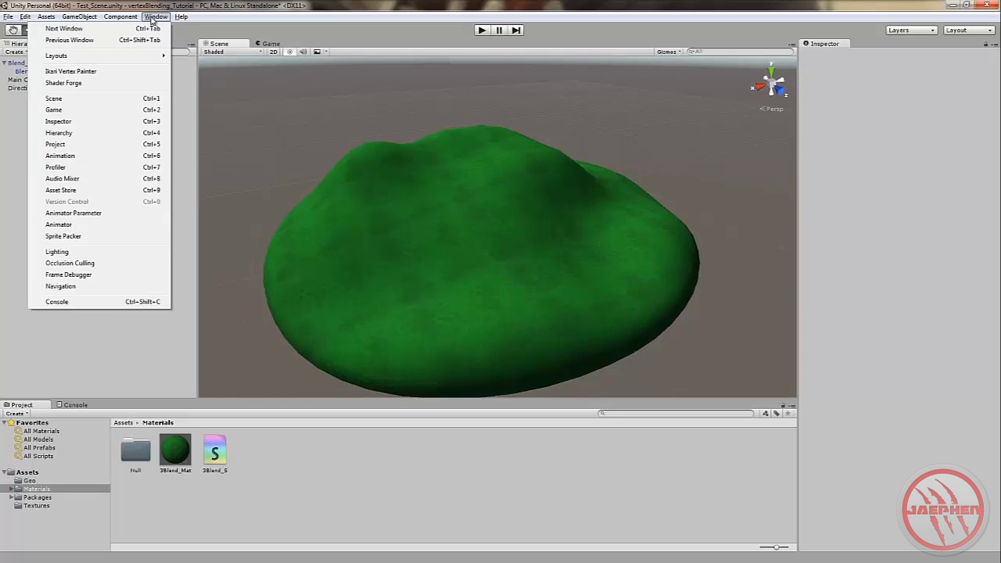
left_click(80, 74)
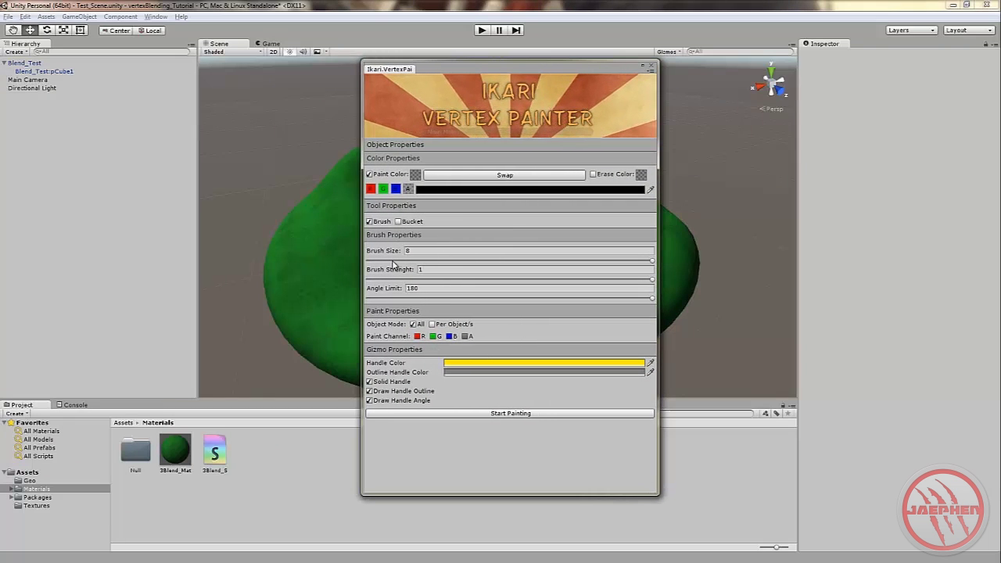
left_click_drag(384, 495, 395, 442)
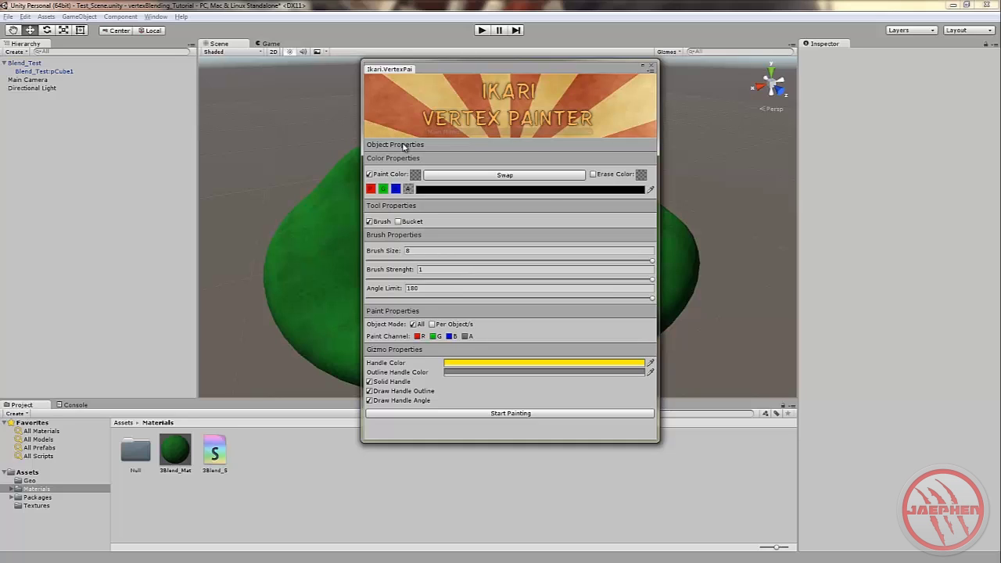
Step: Open the painter's page dropdown under the banner to look at its available pages
left_click(429, 133)
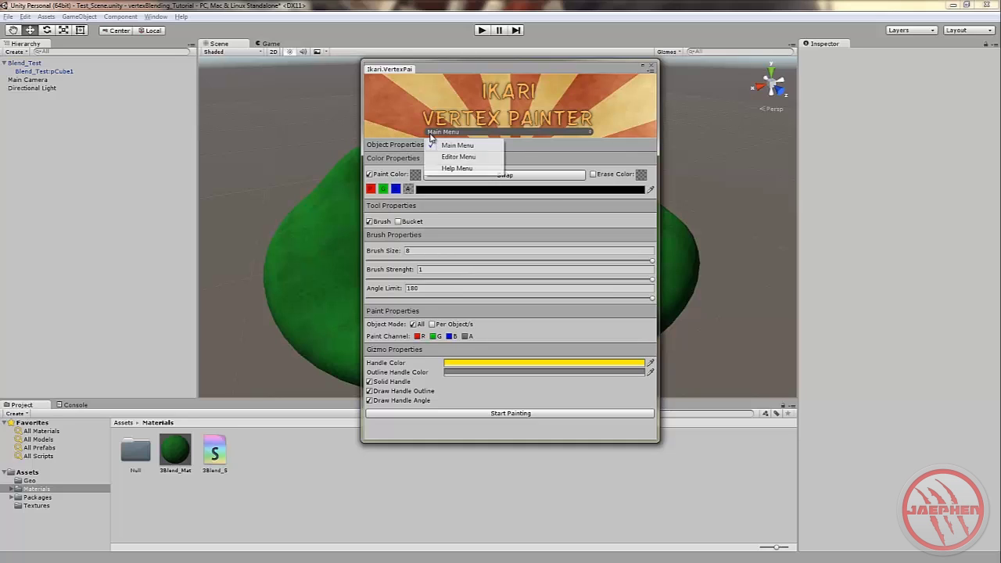
left_click(420, 133)
left_click(420, 133)
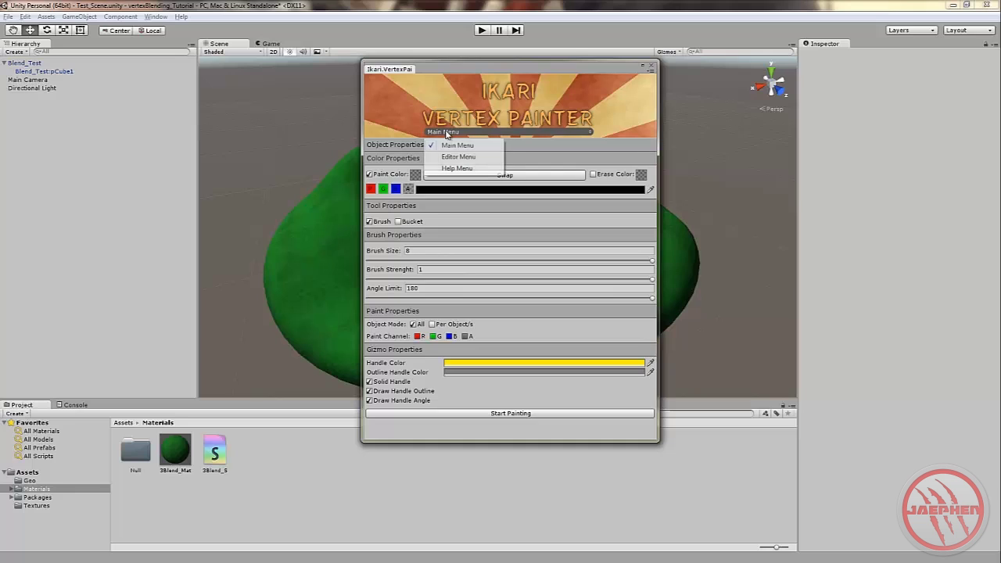
left_click(442, 142)
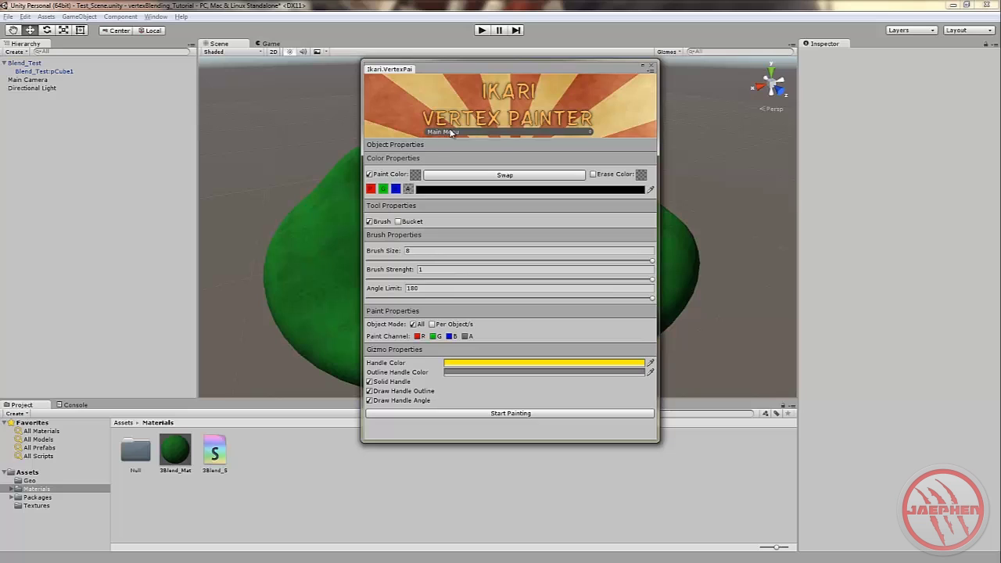
left_click(450, 132)
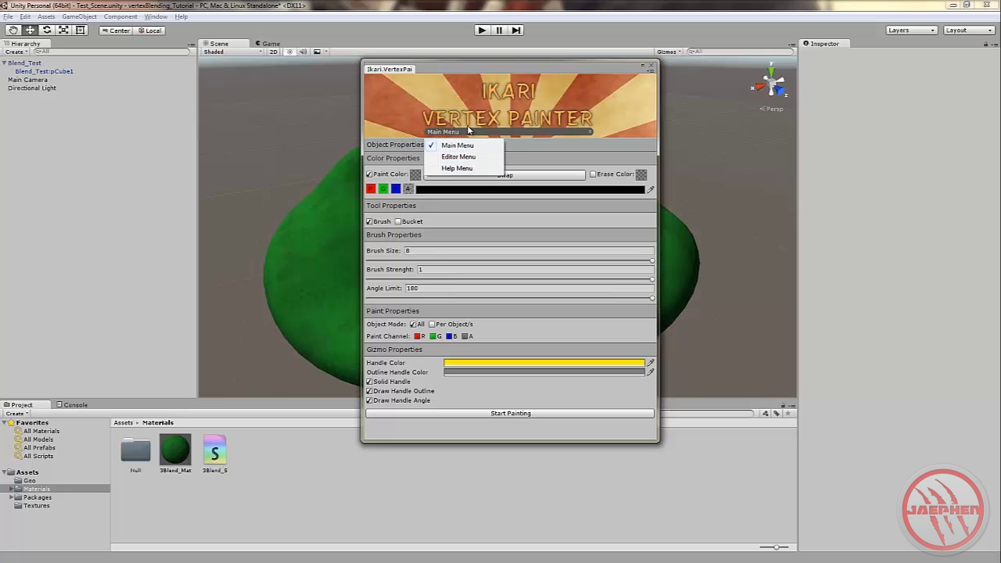
left_click(497, 124)
left_click(494, 124)
left_click(473, 131)
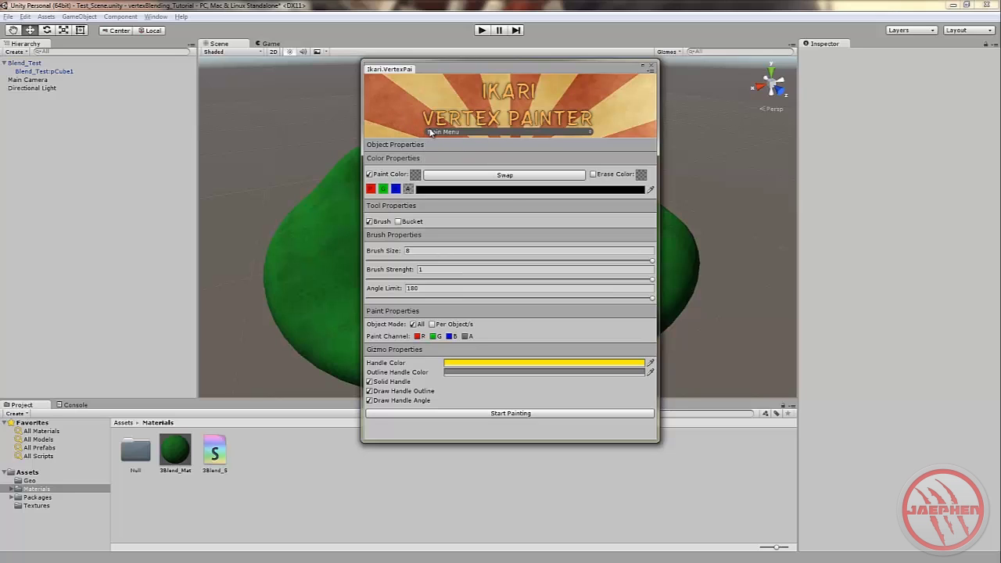
left_click(439, 132)
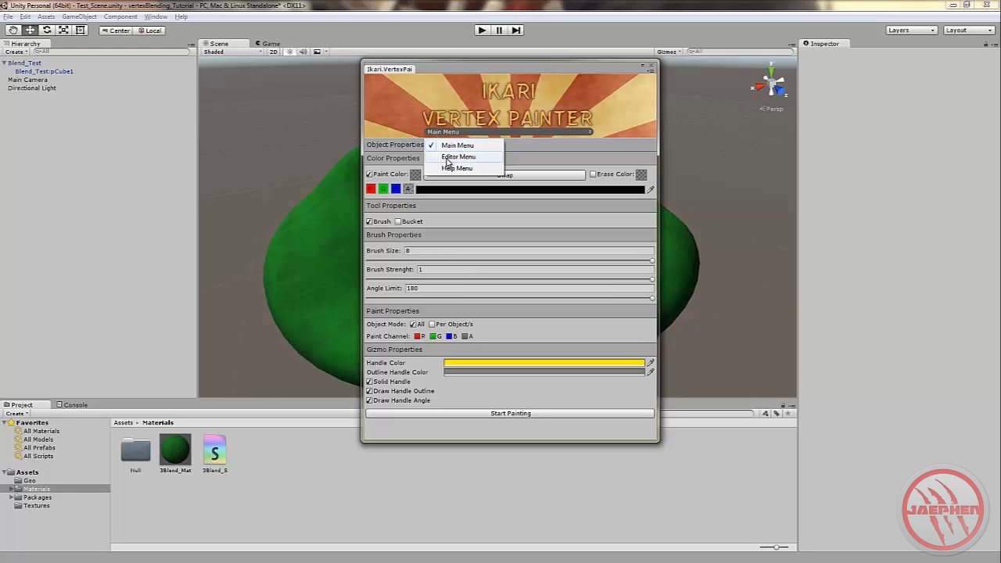
Step: Switch to the Editor Menu page and try the keys g, x and a for the Paint hotkey
left_click(448, 158)
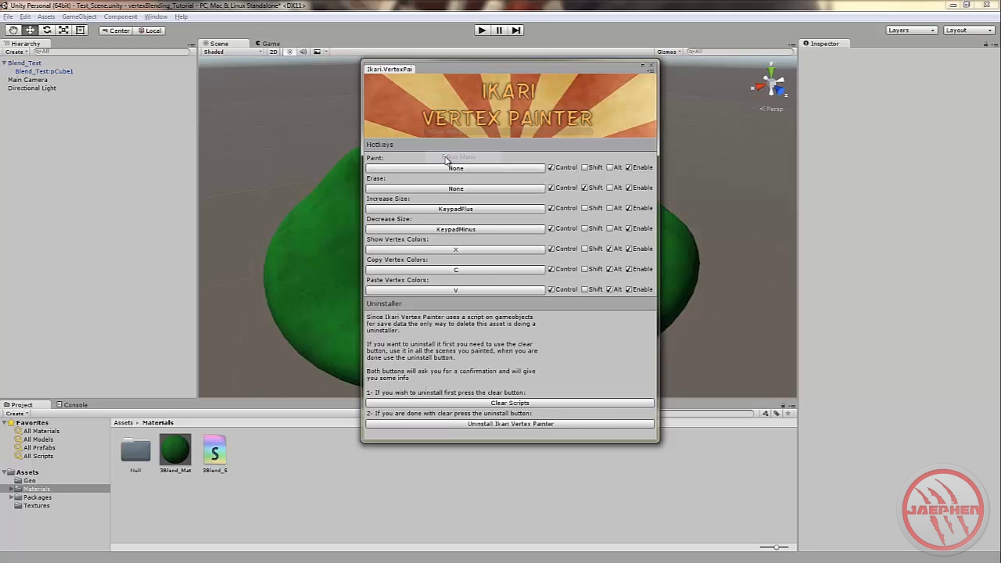
left_click(494, 169)
key("g")
key("x")
left_click(493, 169)
key("a")
left_click(463, 171)
Step: Move the painter window left and toggle between the Main and Editor Menu pages
mouse_move(520, 74)
left_mouse_down()
mouse_move(333, 80)
mouse_move(434, 72)
left_mouse_up()
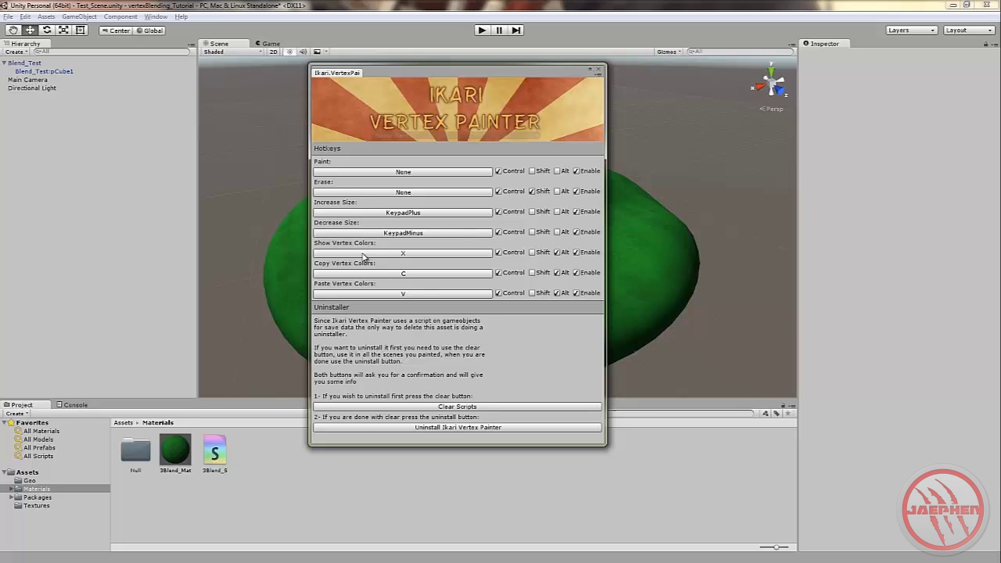
left_click(411, 134)
left_click(410, 147)
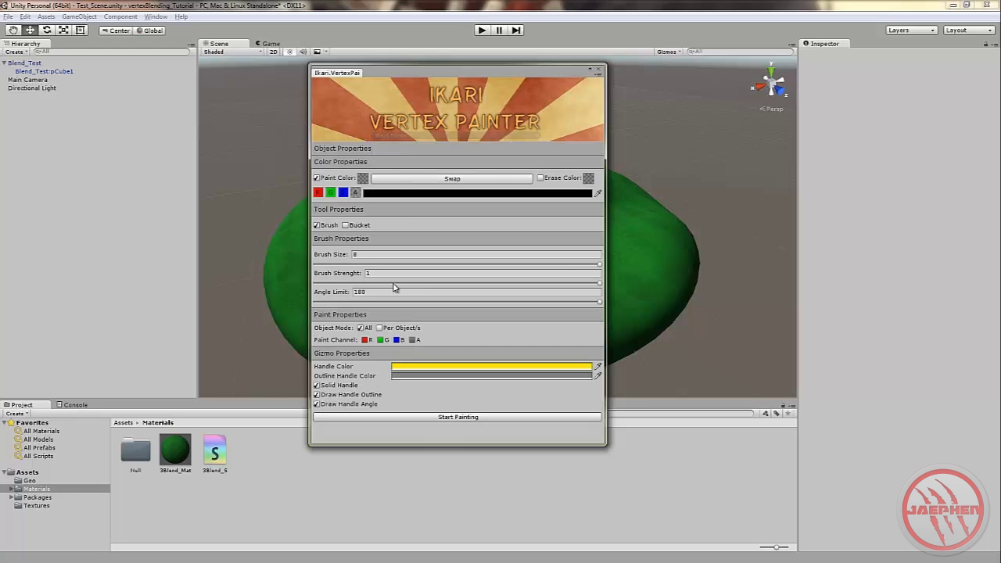
left_click(401, 136)
left_click(411, 160)
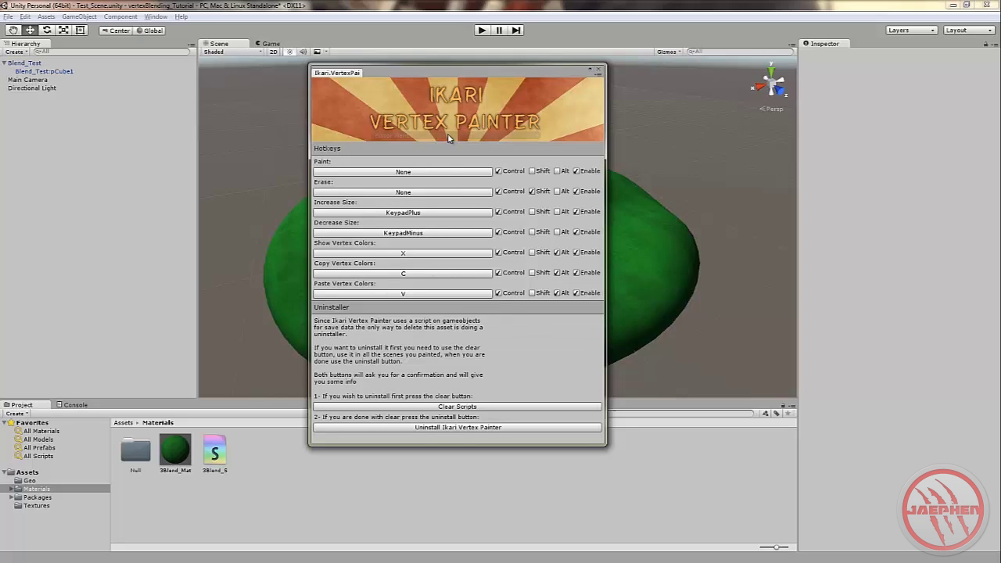
mouse_move(423, 138)
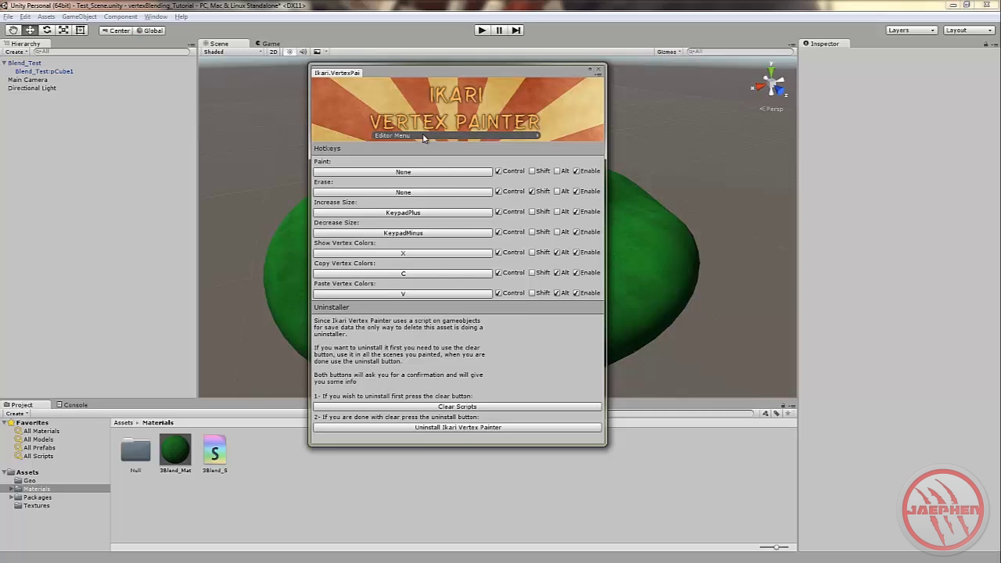
left_click(423, 138)
left_click(415, 136)
left_click(410, 137)
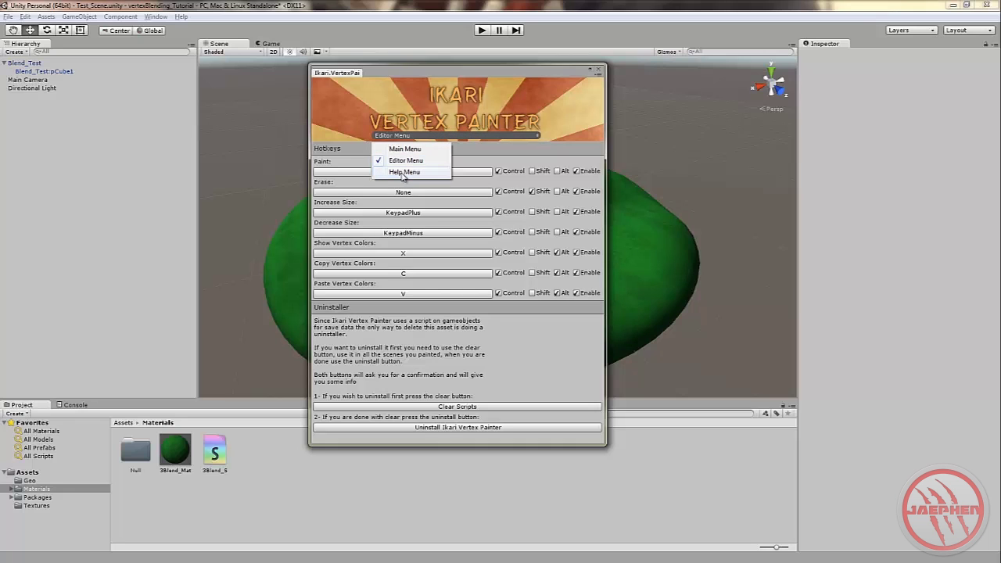
Step: Switch the painter to its Help Menu page and drag the window to the left
left_click(404, 172)
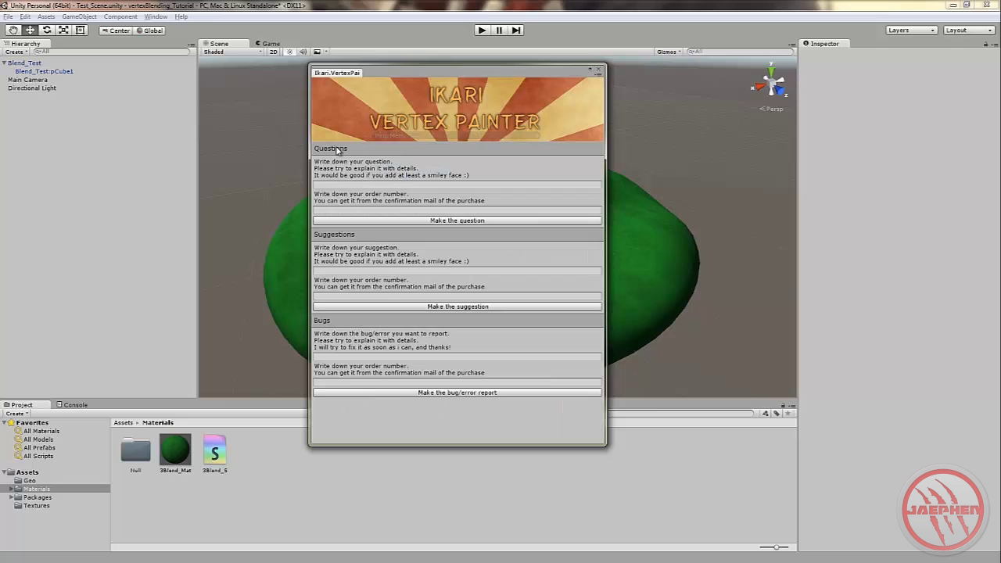
left_click_drag(351, 72, 214, 62)
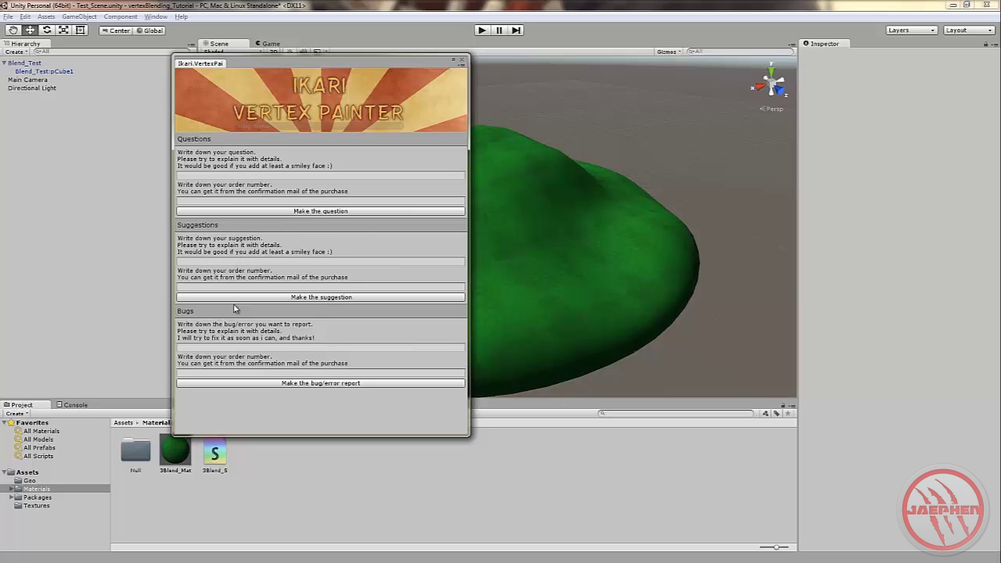
left_click(272, 128)
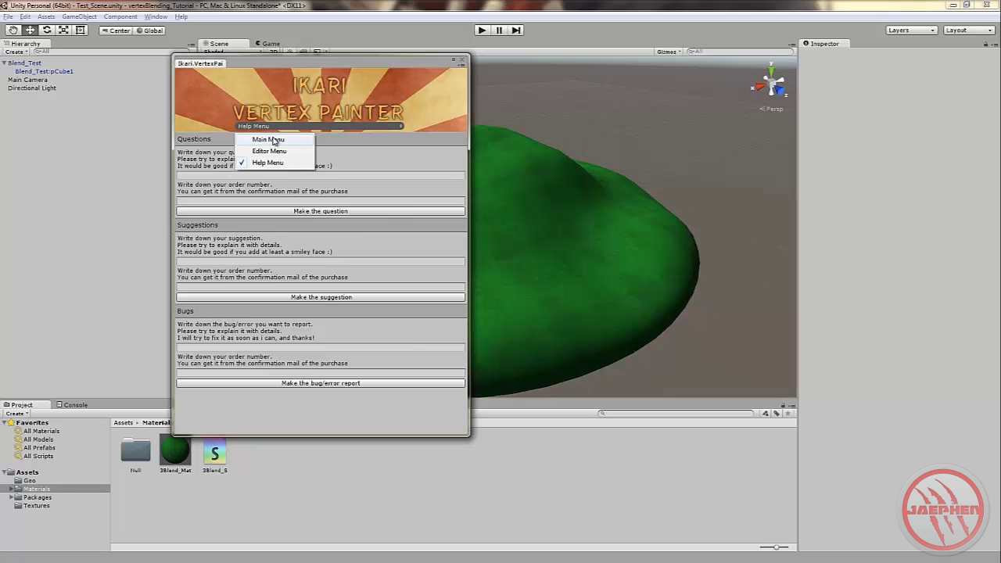
Step: Return to Main Menu, fold Color through Gizmo Properties, and expand only Object Properties
left_click(274, 140)
left_click_drag(235, 62, 131, 37)
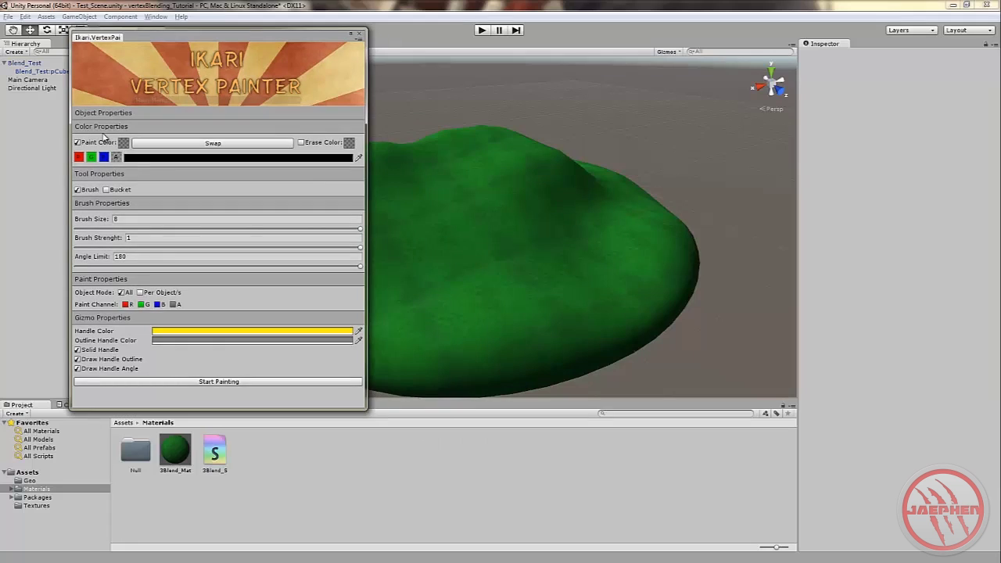
left_click(103, 128)
left_click(101, 145)
left_click(102, 155)
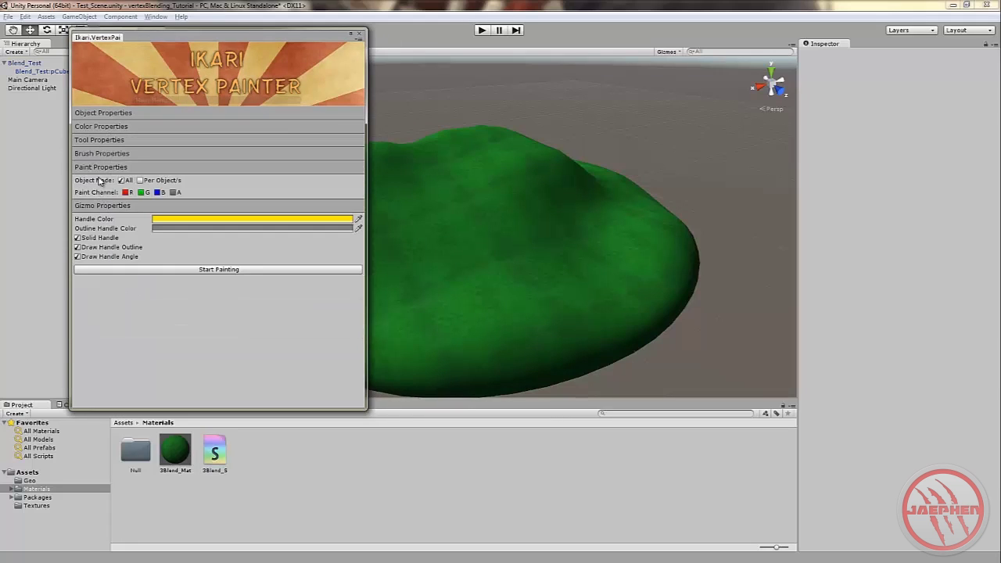
left_click(97, 169)
left_click(96, 182)
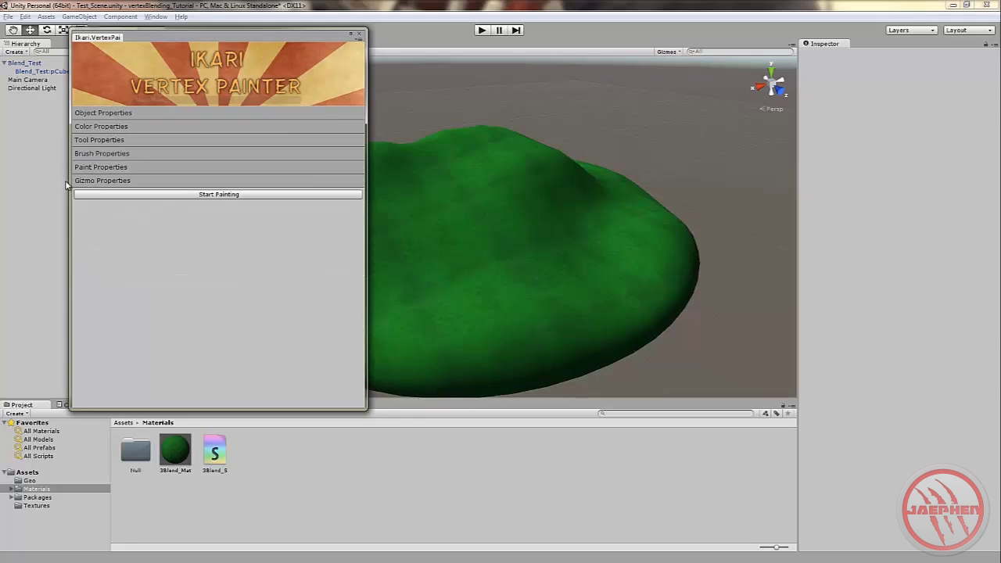
left_click(99, 113)
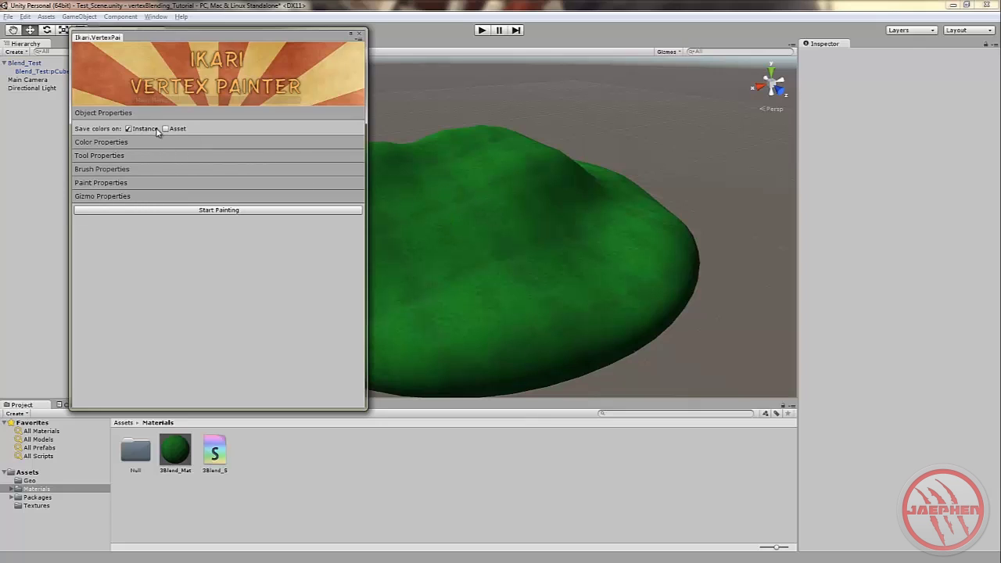
Step: Open Color Properties and cycle the paint colour among red, green and blue, ending on blue
left_click(97, 115)
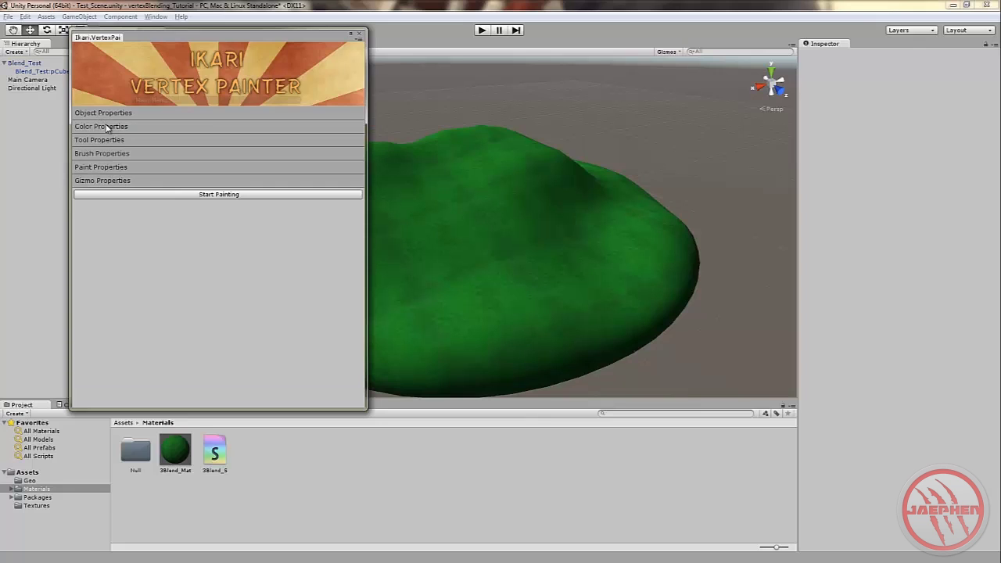
left_click(113, 129)
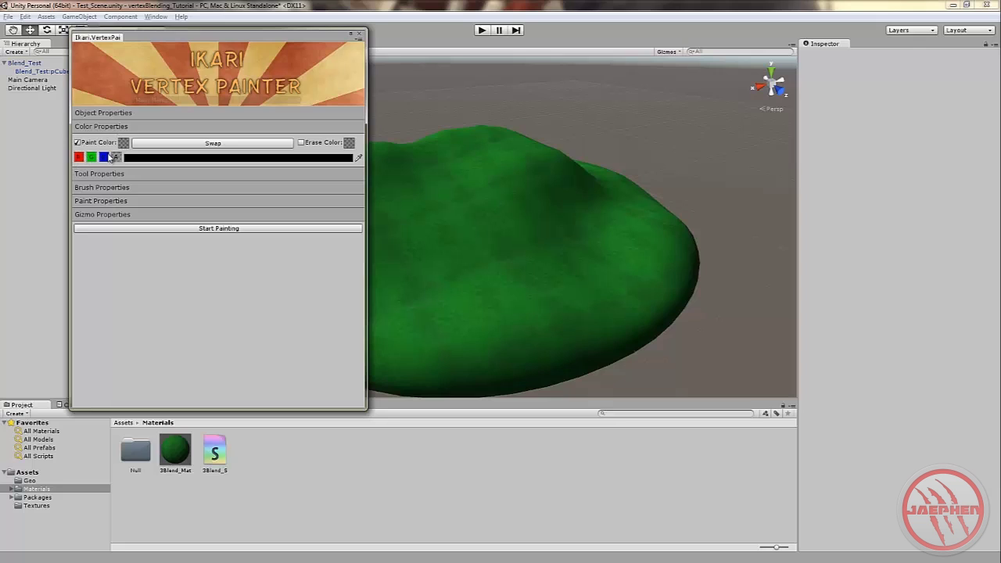
left_click(103, 157)
left_click(79, 157)
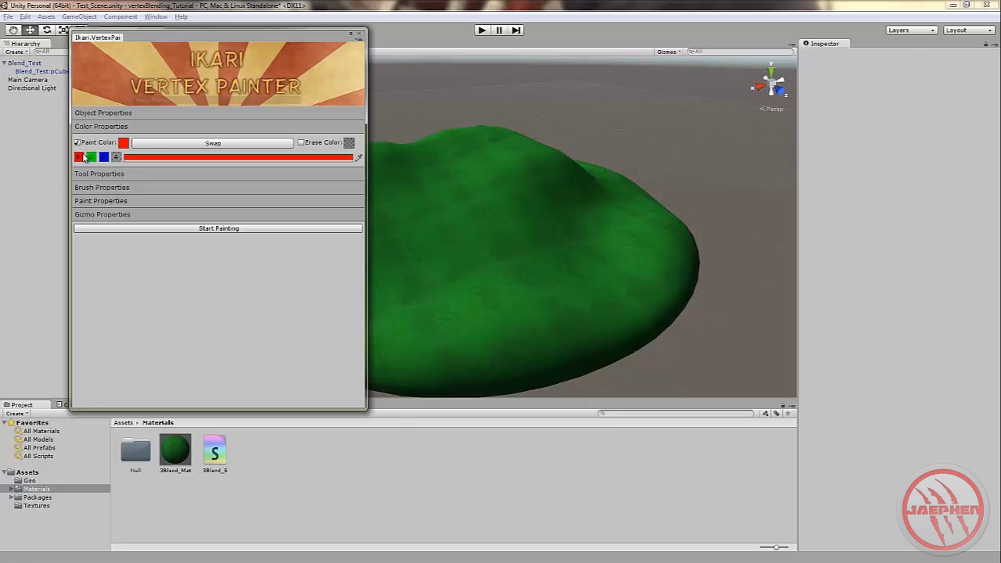
left_click(91, 157)
left_click(104, 157)
left_click(91, 157)
left_click(79, 157)
left_click(103, 157)
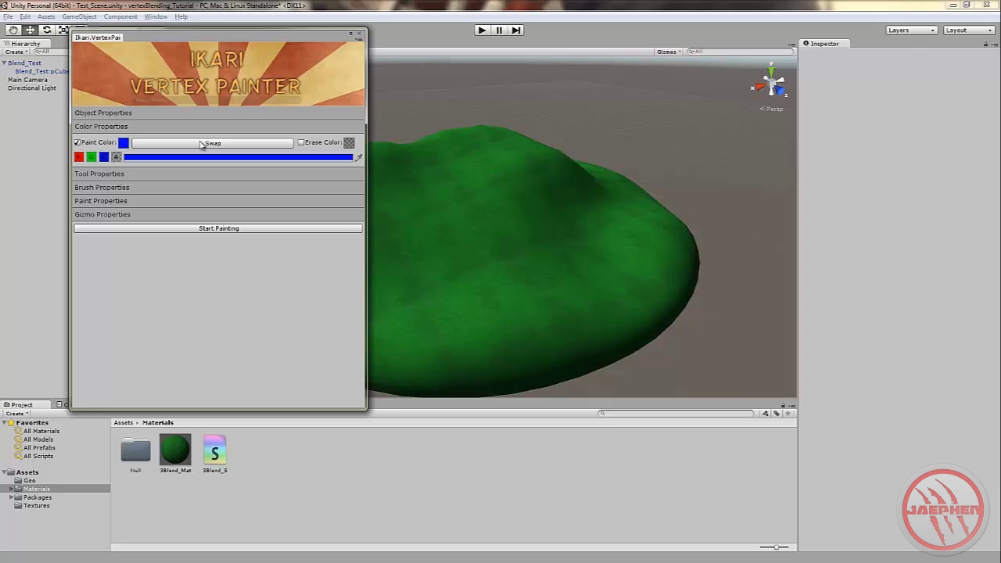
Step: Swap the paint and erase colours several times, finishing on blue, then fold Color Properties
left_click(208, 144)
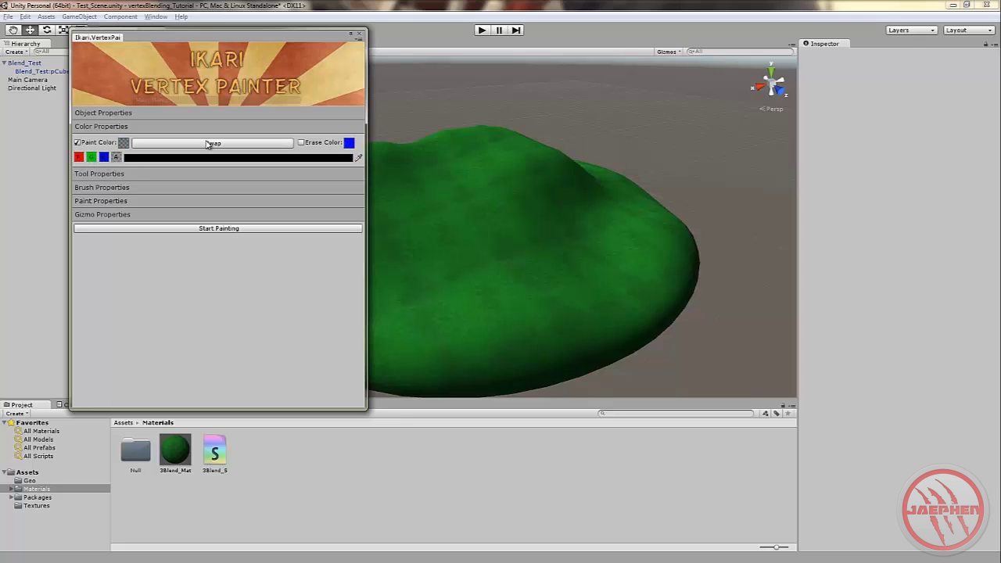
left_click(138, 147)
left_click(138, 147)
left_click(138, 147)
left_click(138, 147)
left_click(137, 147)
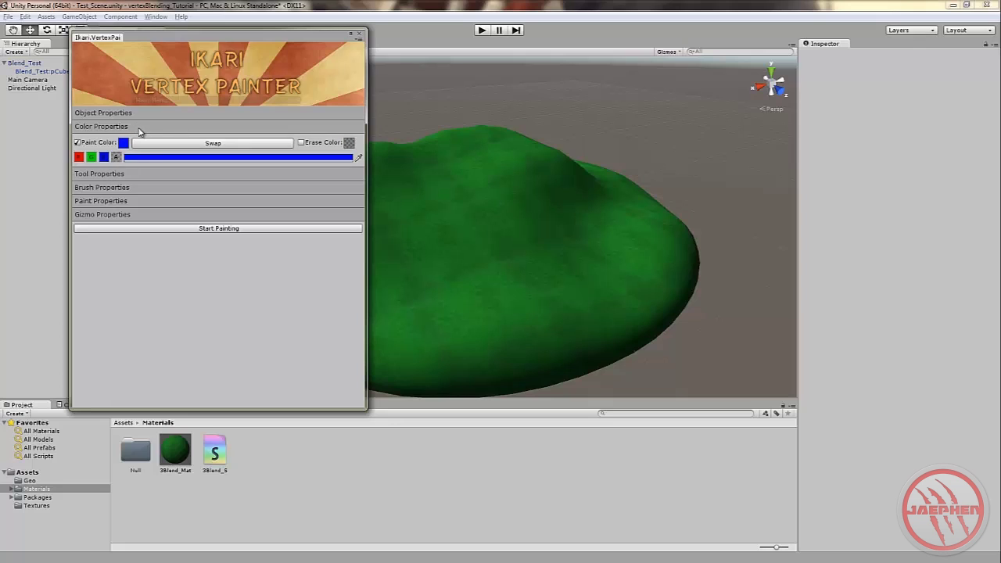
left_click(95, 128)
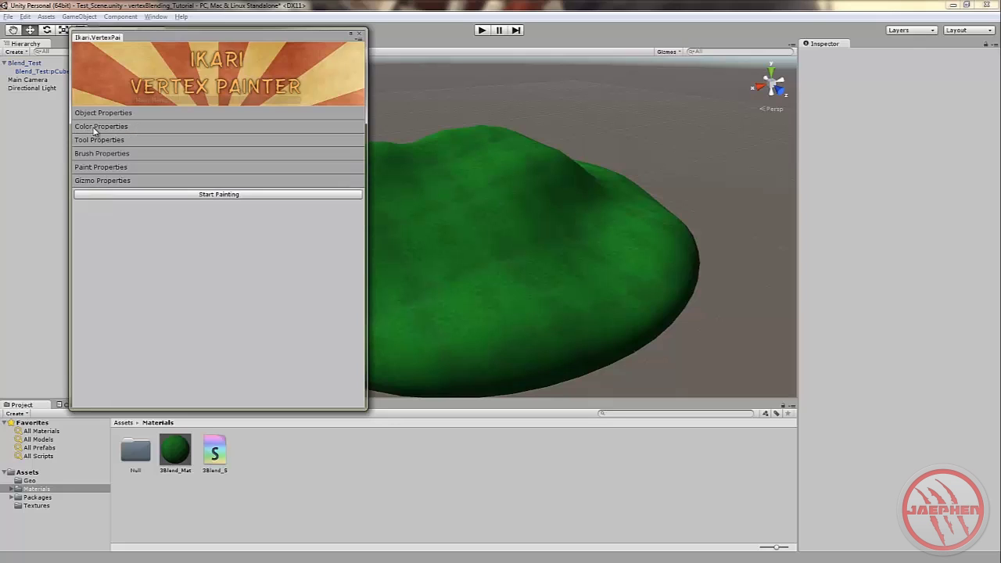
Step: Try Brush and Bucket tools, settle on Brush with Angle Limit 0, then fold both sections
left_click(99, 141)
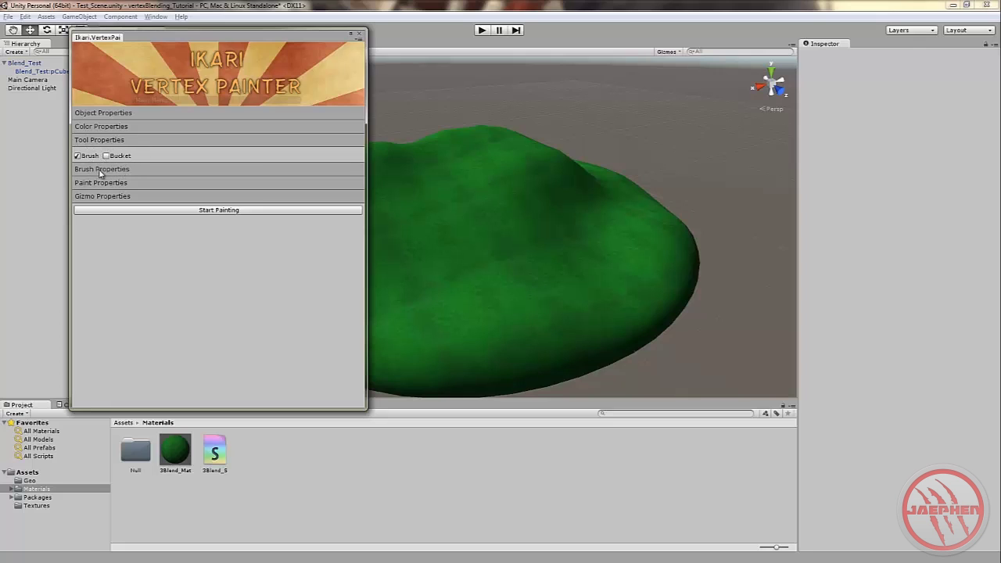
left_click(109, 174)
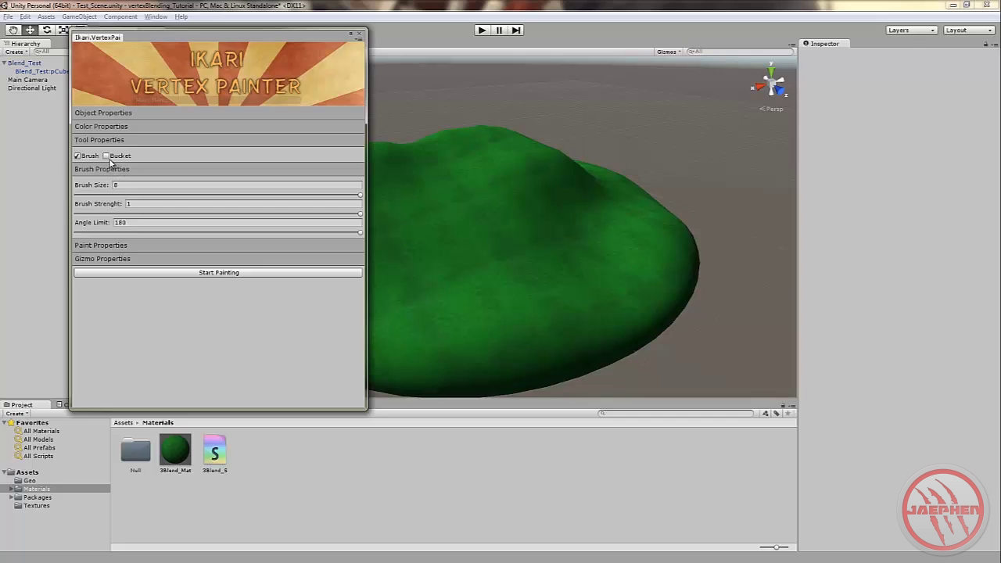
left_click(107, 156)
left_click(88, 157)
left_click(115, 156)
left_click(81, 157)
left_click(107, 156)
left_click(81, 157)
left_click(106, 156)
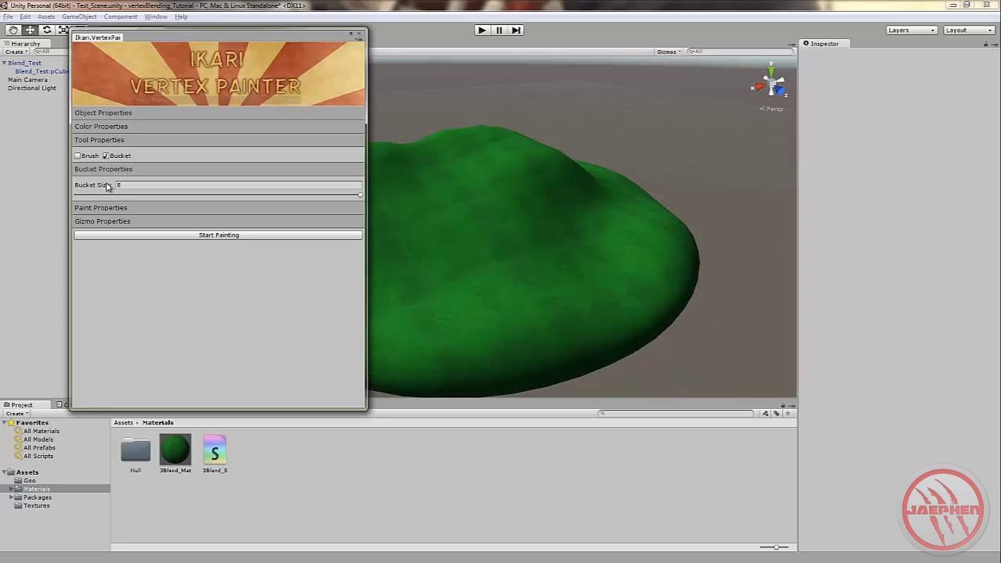
left_click(86, 158)
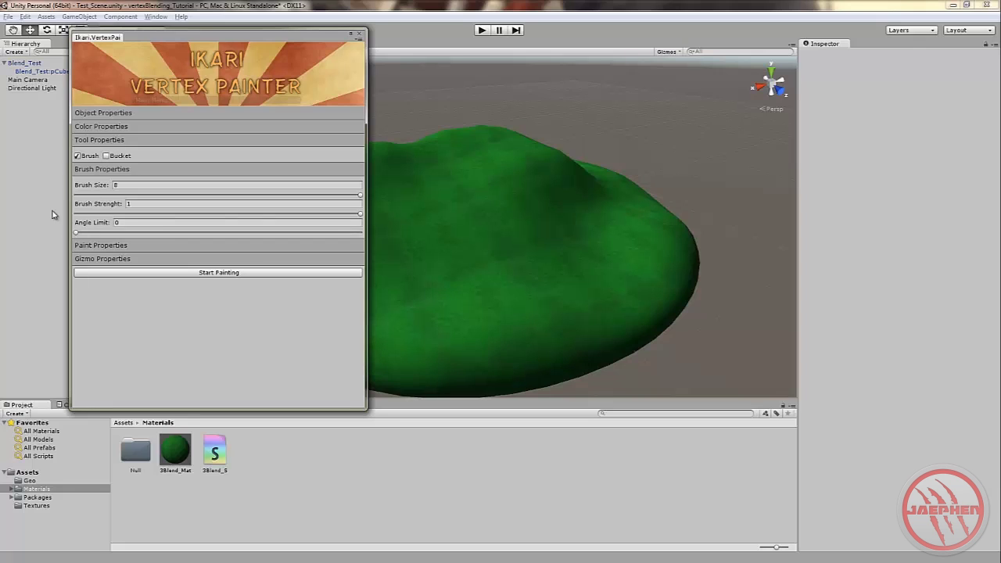
left_click(111, 170)
left_click(107, 142)
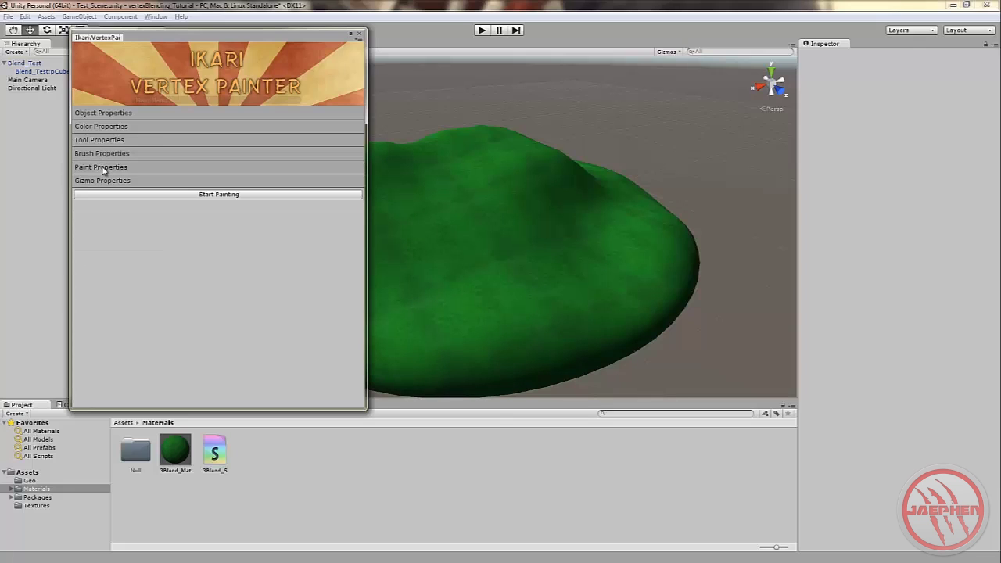
Step: Enable Per Object/s mode, select Blend_Test:pCube1 in the Hierarchy, and preview its black vertex colours
left_click(108, 169)
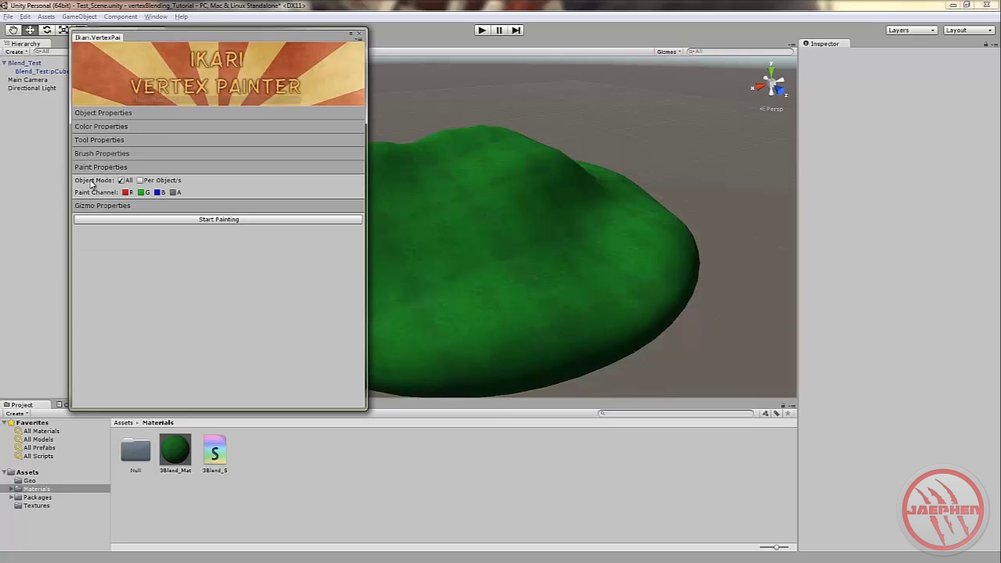
left_click(140, 181)
left_click_drag(149, 39, 193, 165)
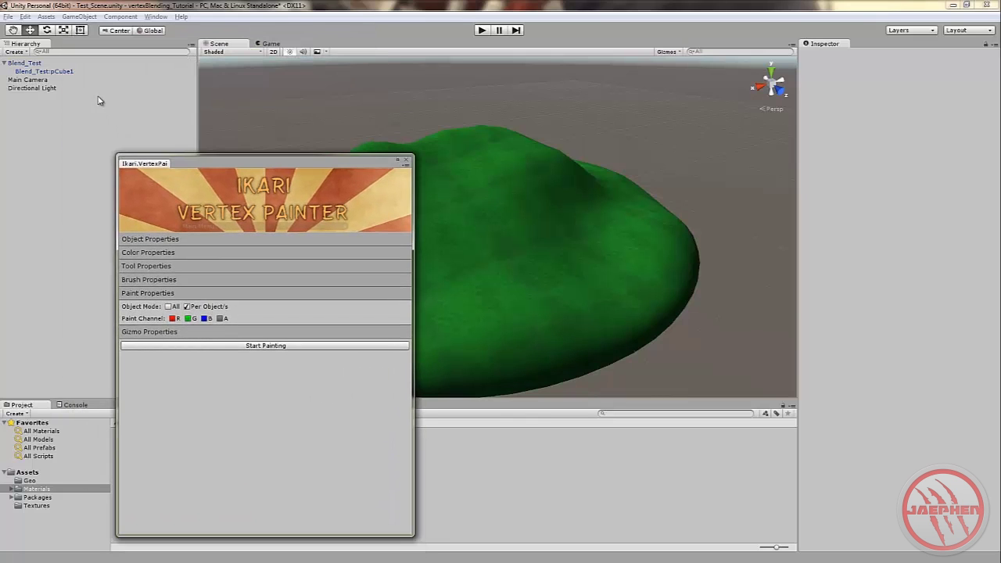
left_click(64, 73)
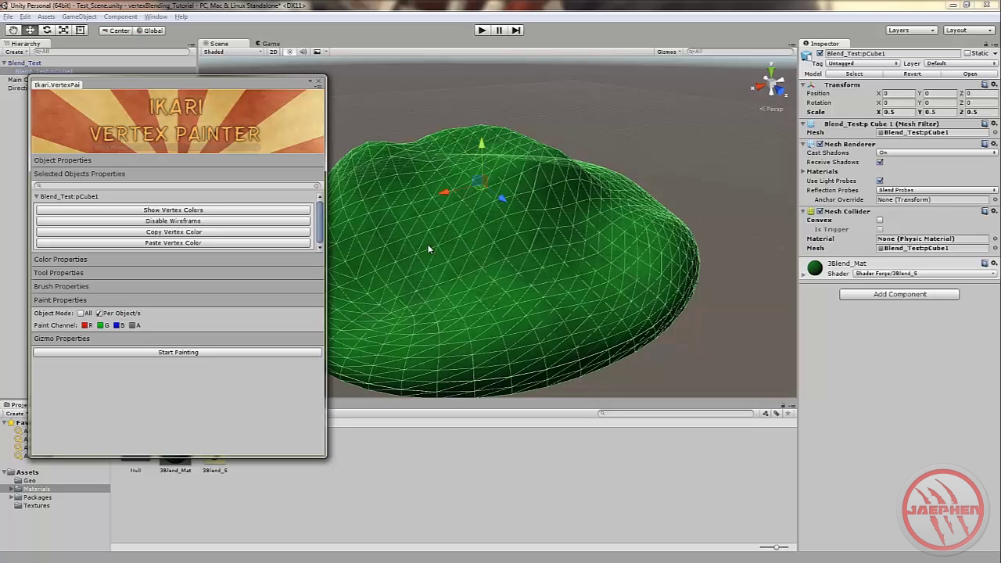
left_click_drag(195, 83, 277, 95)
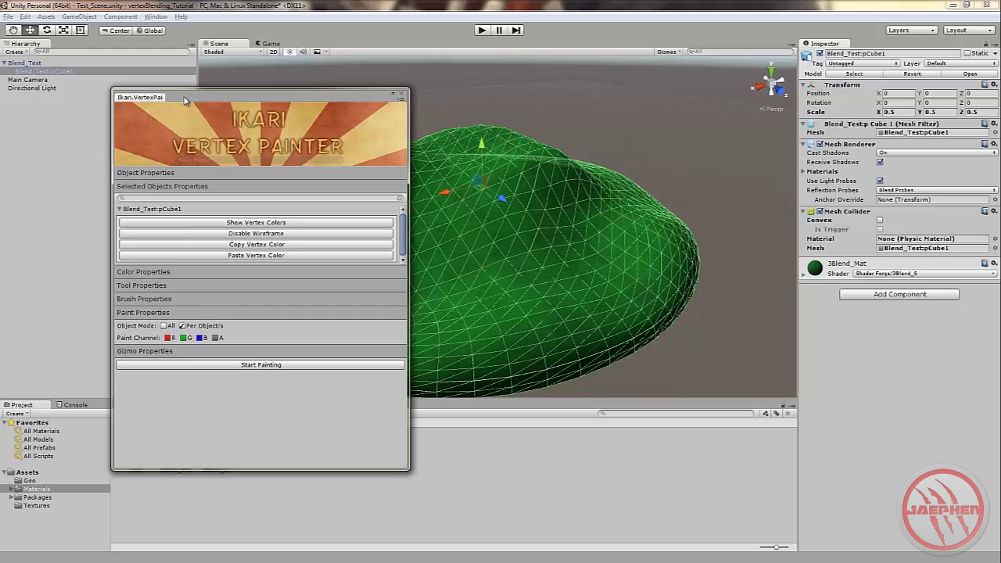
left_click_drag(185, 100, 128, 97)
left_click(68, 73)
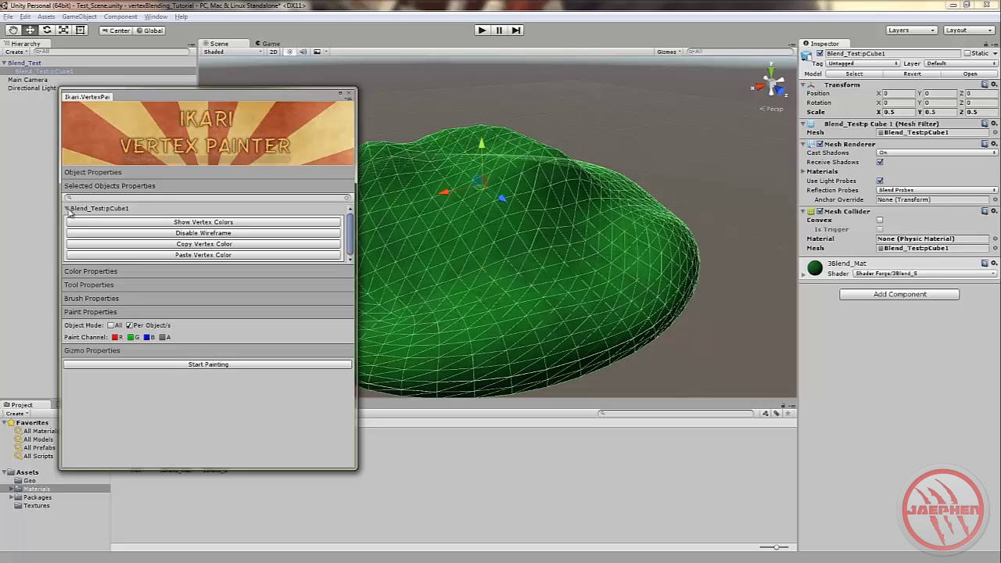
left_click(93, 209)
left_click(180, 223)
Step: Toggle Show Vertex Colors repeatedly until the blob shows its green grass shading again
left_click(179, 224)
left_click(179, 224)
left_click(179, 223)
left_click(179, 225)
left_click(179, 225)
left_click(179, 225)
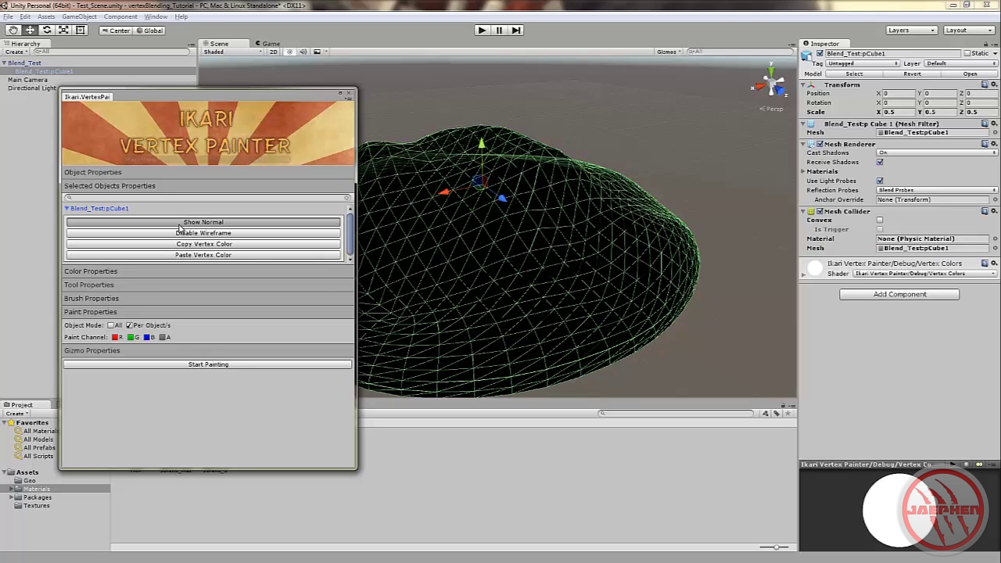
left_click(180, 225)
left_click(179, 225)
left_click(179, 224)
left_click(179, 223)
left_click(179, 223)
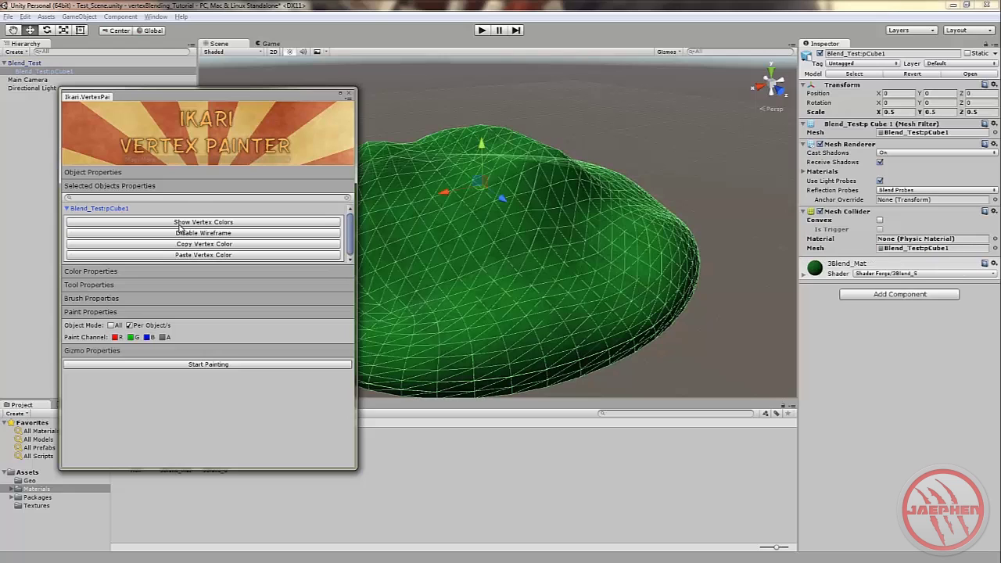
Step: Toggle Disable Wireframe and set the painter's Object Mode back to All
left_click(222, 233)
left_click(222, 233)
left_click(231, 237)
left_click(232, 238)
left_click(110, 326)
scroll(446, 275, "up", 5)
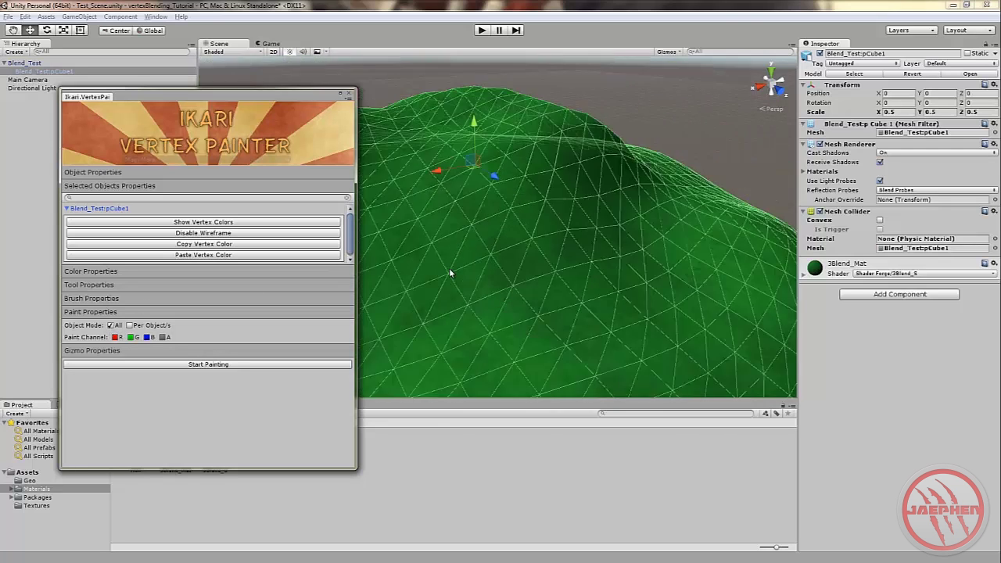
scroll(447, 272, "down", 2)
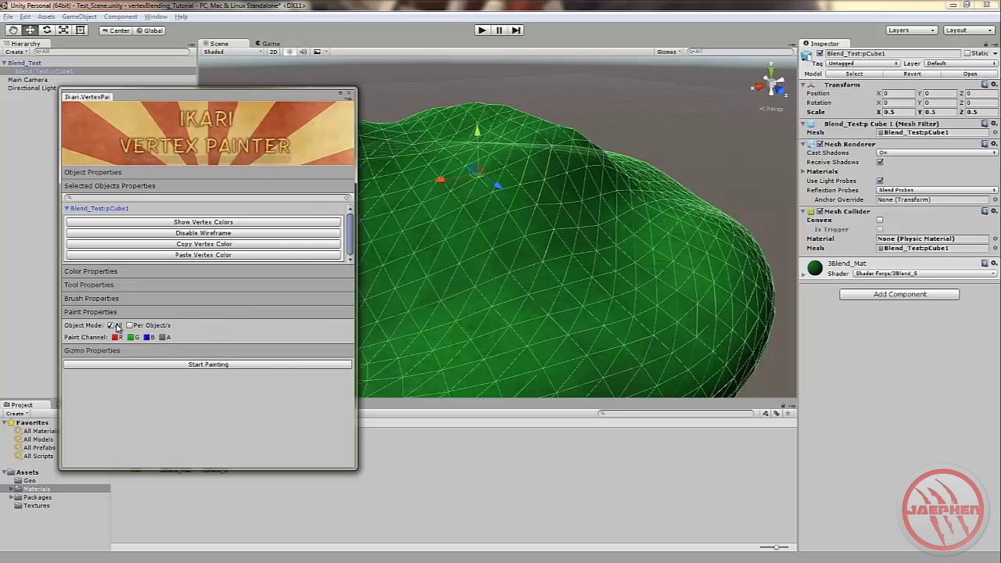
left_click(615, 122)
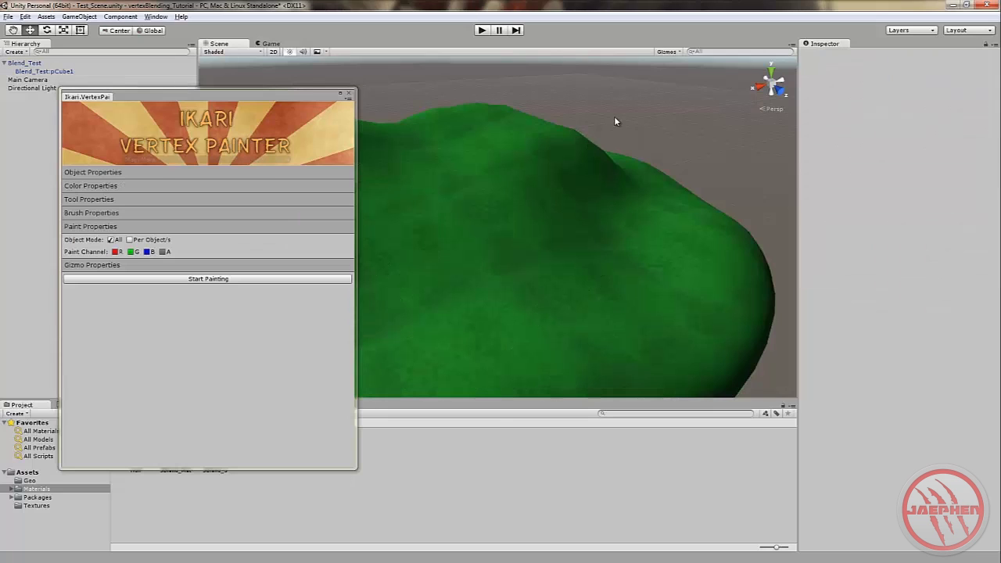
left_click(481, 178)
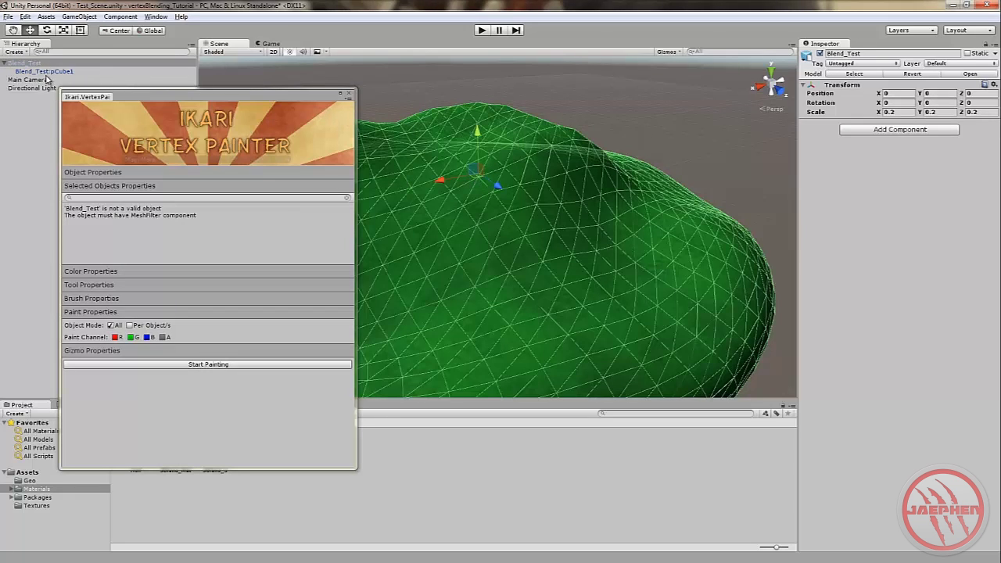
left_click_drag(139, 97, 116, 113)
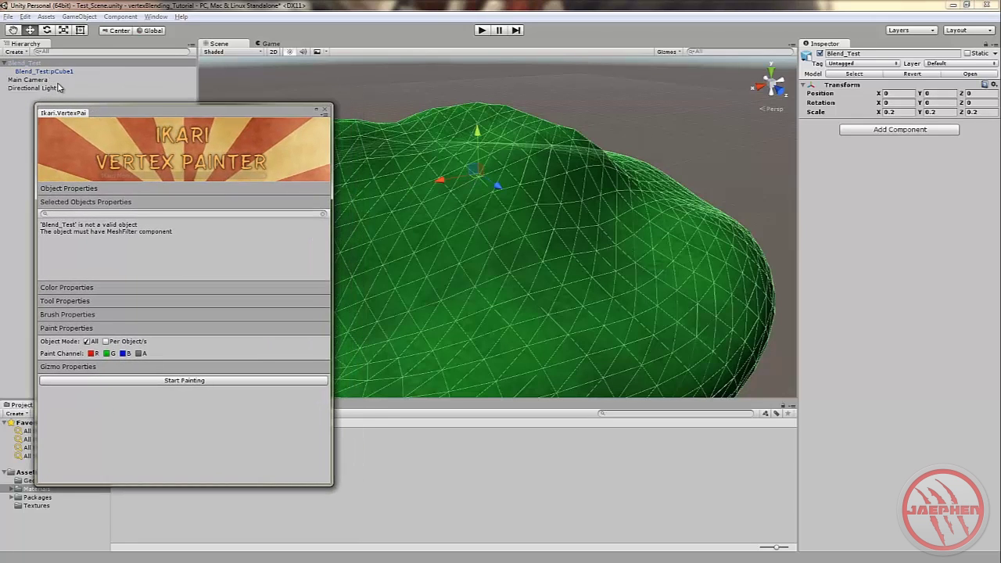
left_click(91, 353)
left_click(108, 354)
left_click(284, 89)
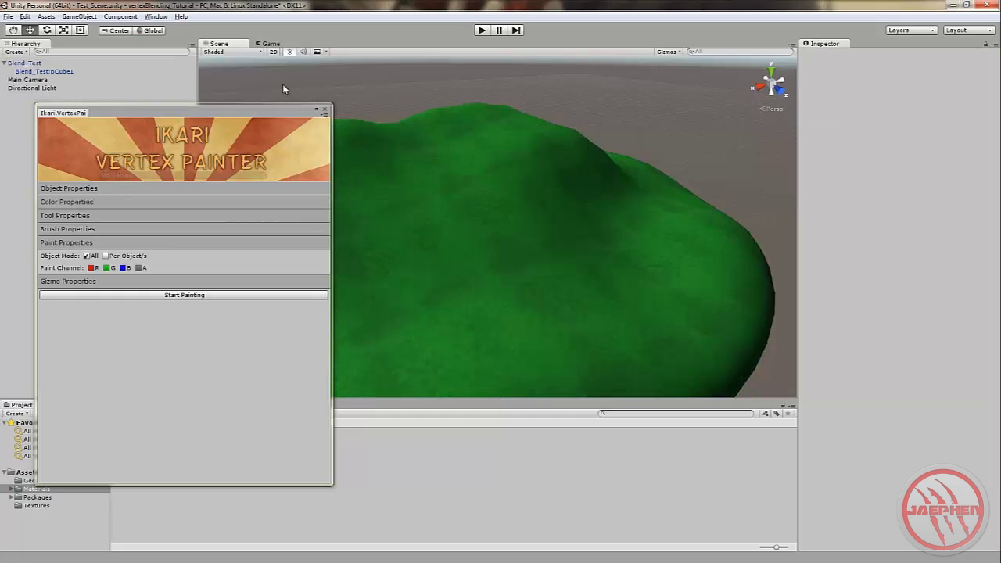
Step: Check the Gizmo Properties brush-handle settings, then fold Paint Properties and Gizmo Properties closed
left_click(57, 283)
left_click(75, 243)
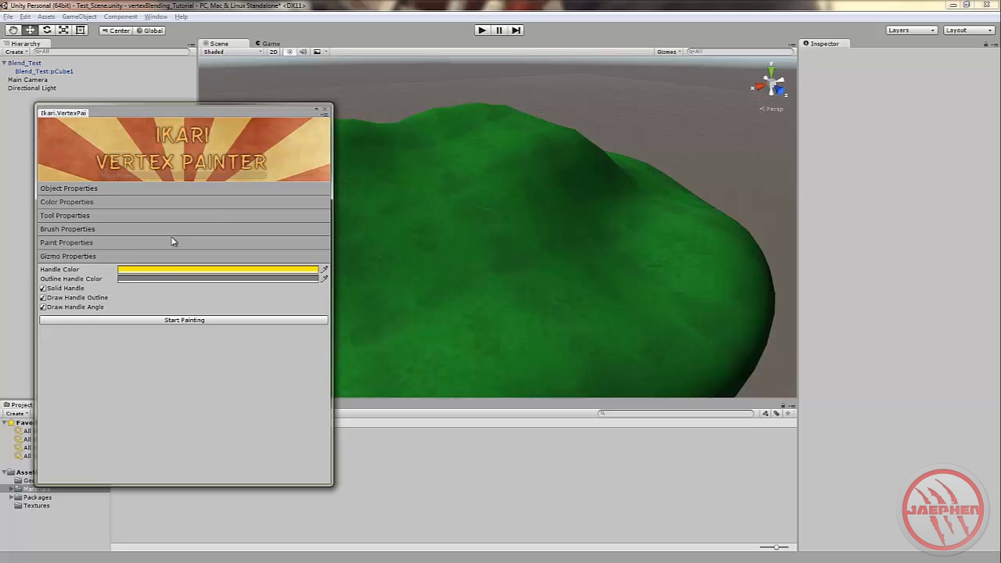
left_click(73, 259)
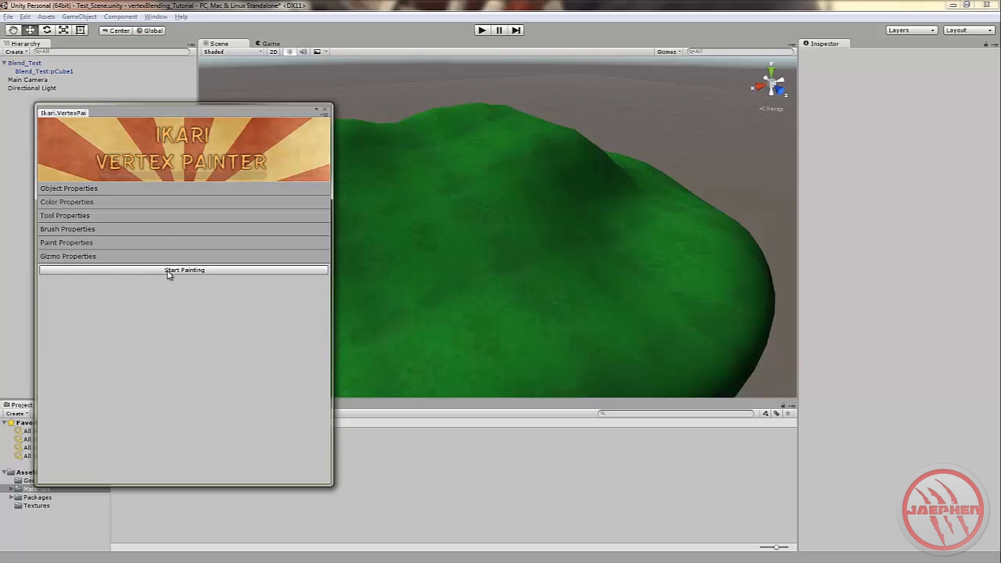
Step: Move the painter window down-left, select Blend_Test:pCube1 to inspect it, then deselect it
left_click_drag(199, 111, 178, 169)
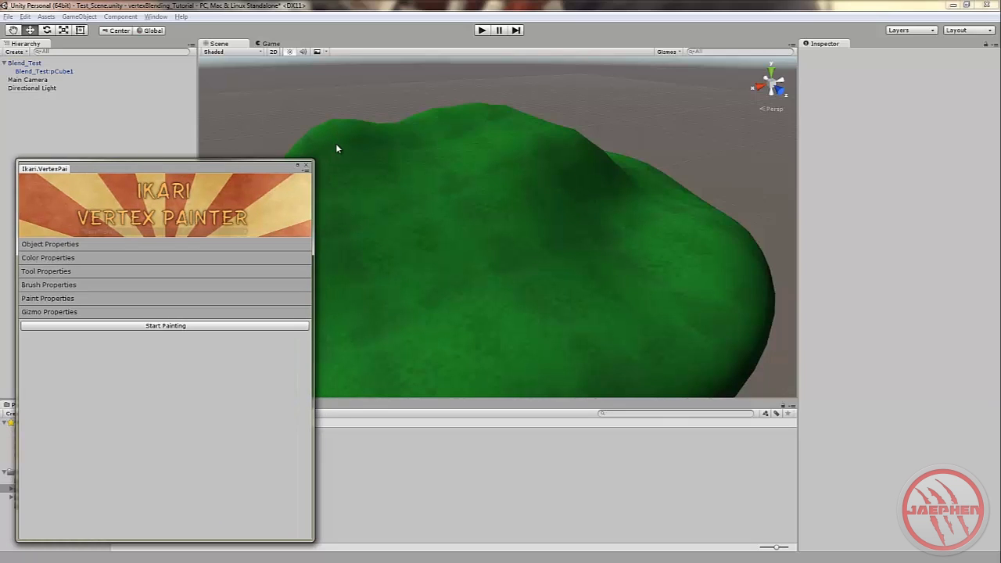
left_click_drag(357, 143, 413, 176, "alt")
left_click(434, 194)
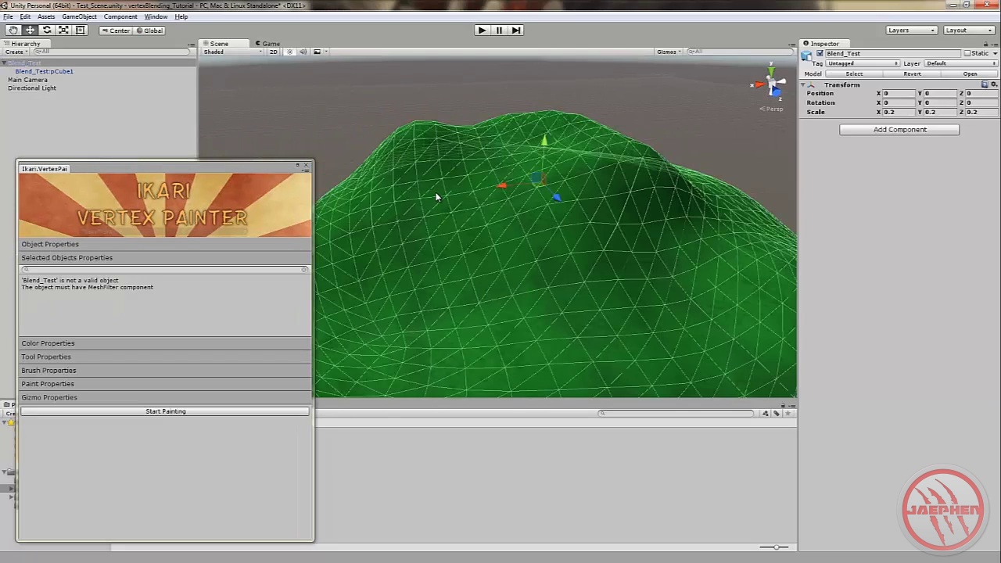
left_click(51, 73)
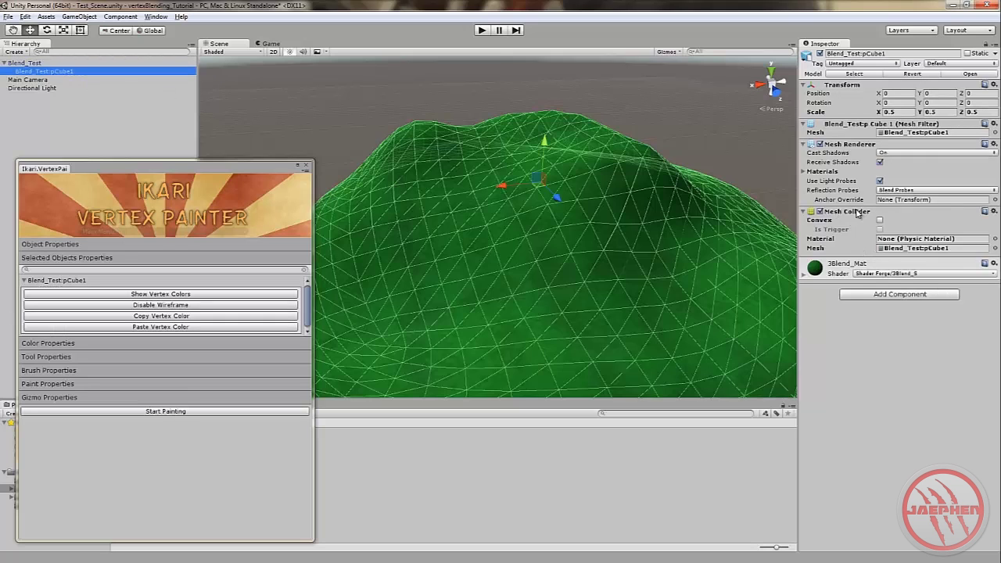
left_click_drag(538, 135, 509, 193, "alt")
right_click_drag(509, 193, 661, 208, "alt")
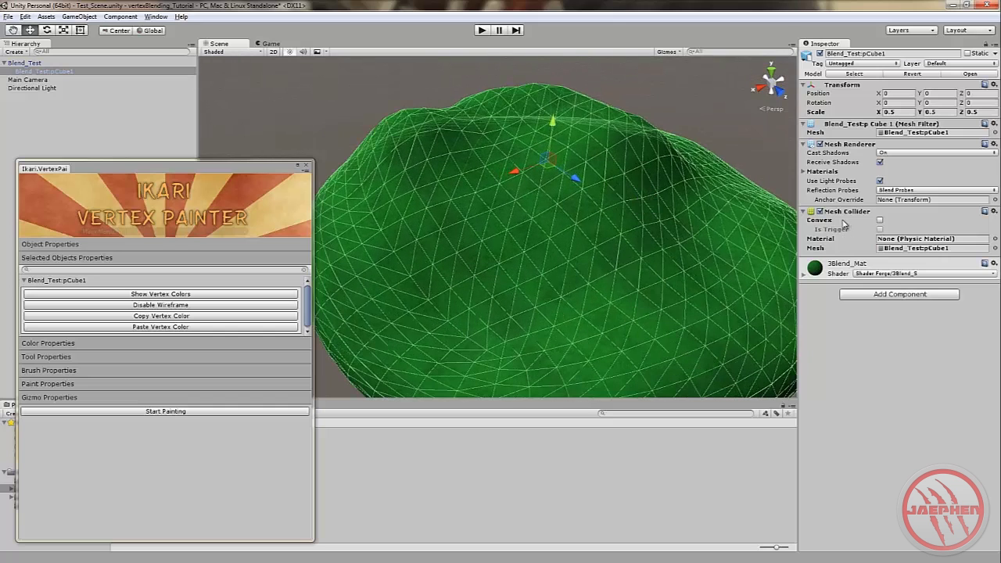
left_click(344, 140)
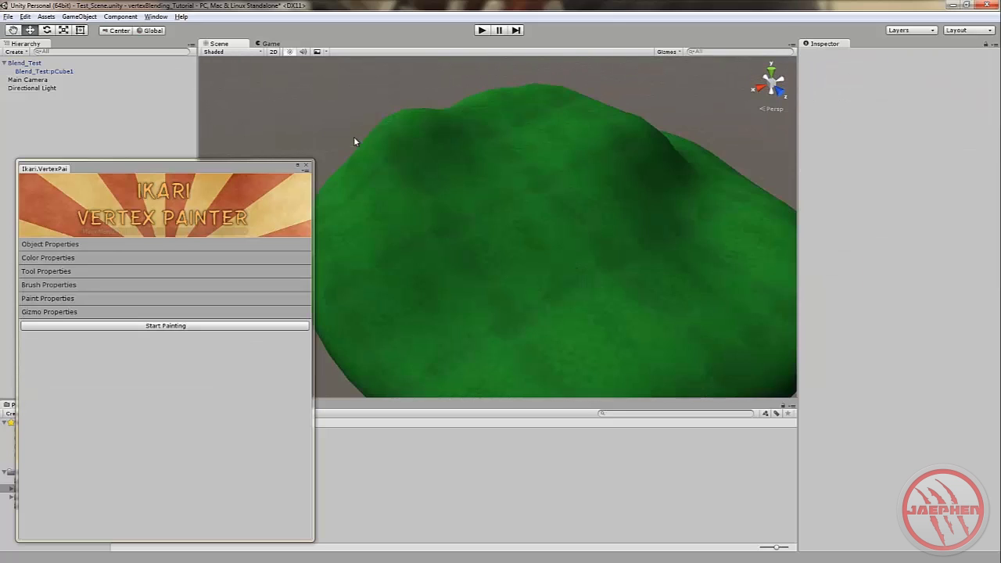
mouse_move(353, 141)
left_mouse_down("alt")
mouse_move(446, 138)
mouse_move(425, 161)
left_mouse_up("alt")
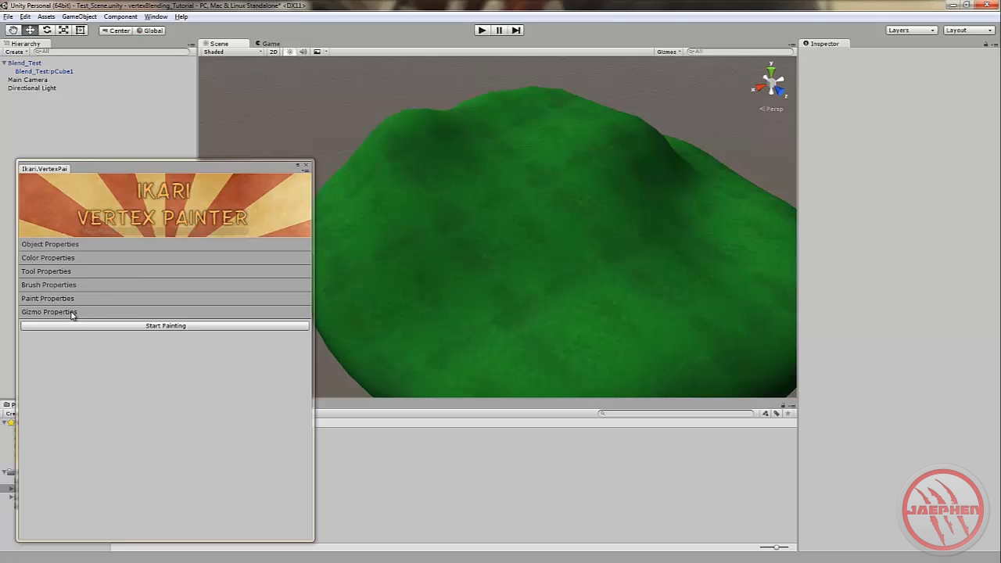
Step: Unfold the Color, Tool and Brush sections; expand and re-collapse Paint Properties
left_click(60, 261)
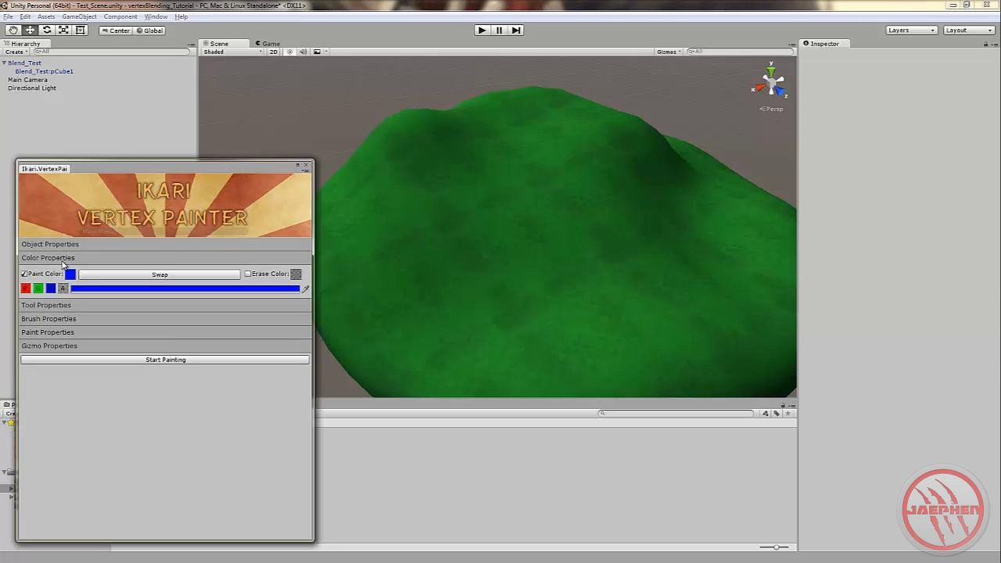
left_click(63, 305)
left_click(65, 335)
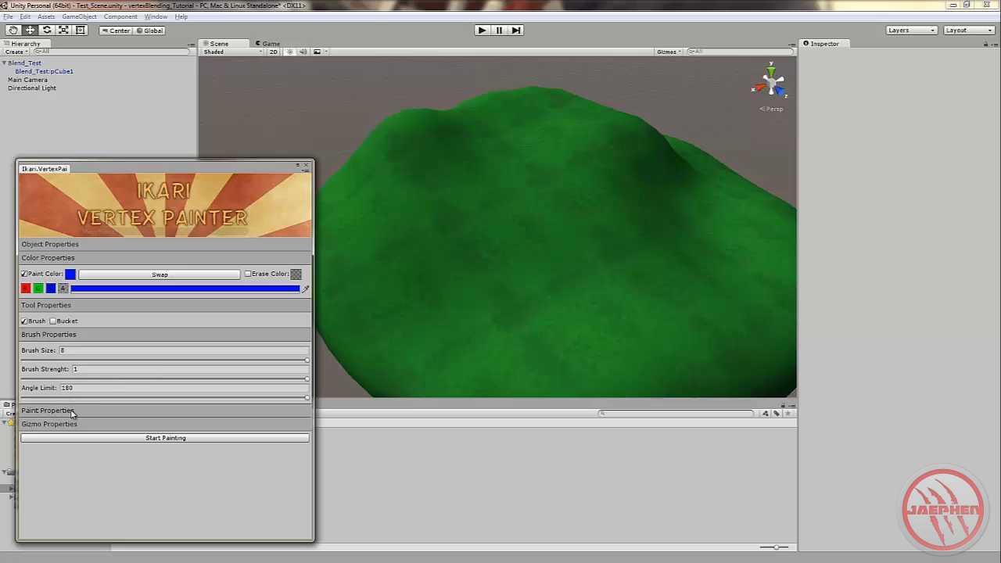
left_click(71, 411)
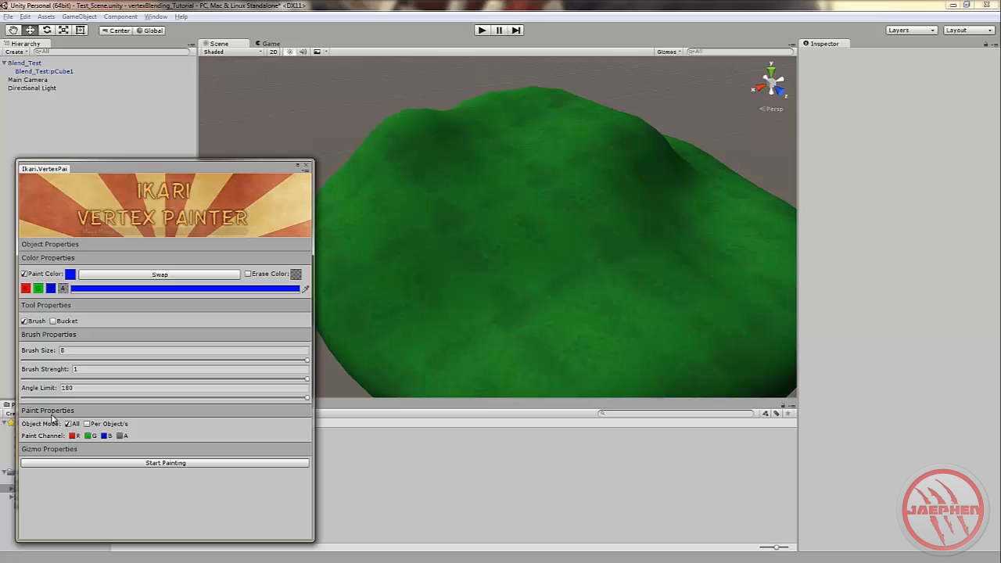
left_click(51, 415)
left_click_drag(502, 253, 548, 206, "alt")
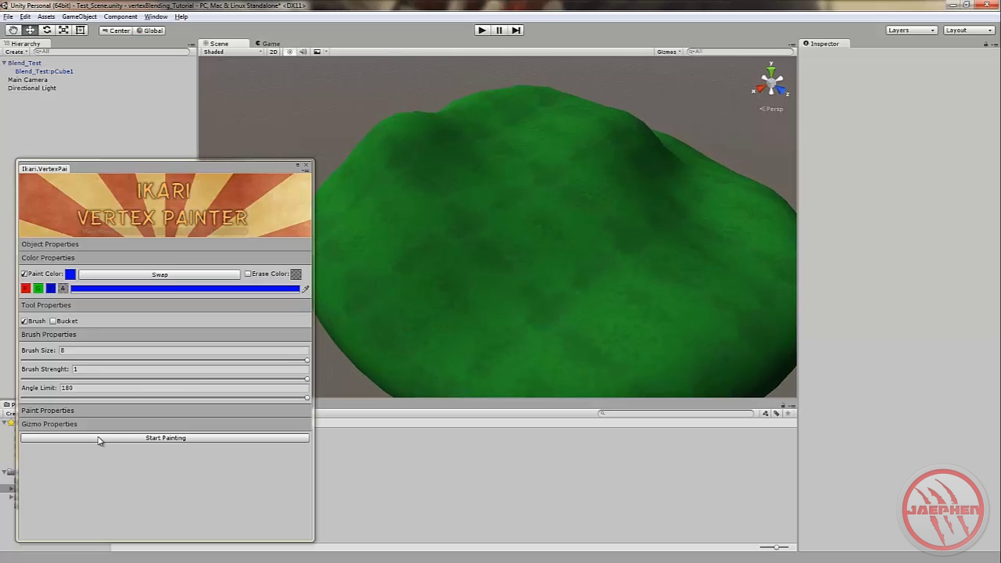
Step: With Blend_Test:pCube1 selected, disable the wireframe and copy its vertex colours, then deselect
left_click(44, 71)
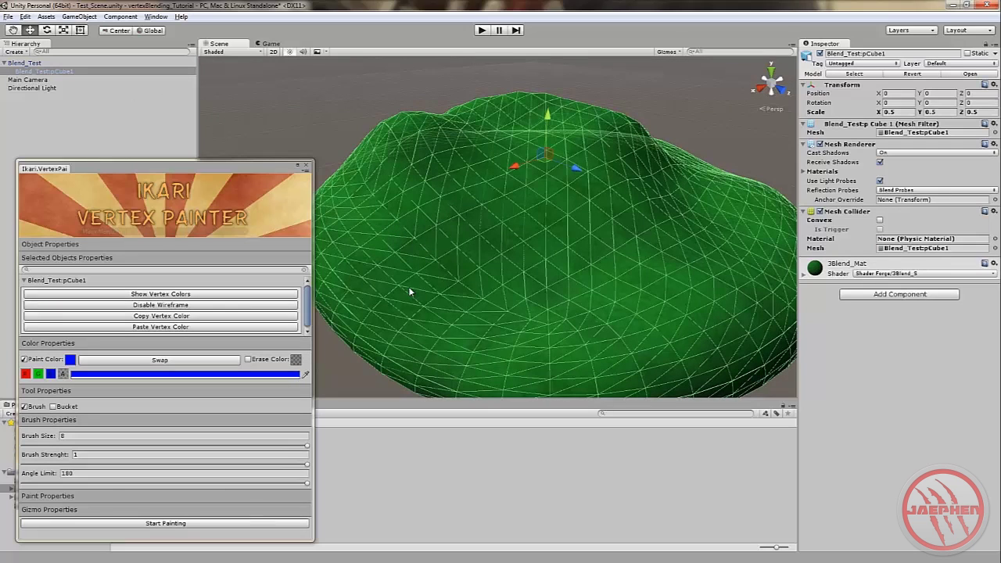
left_click(158, 306)
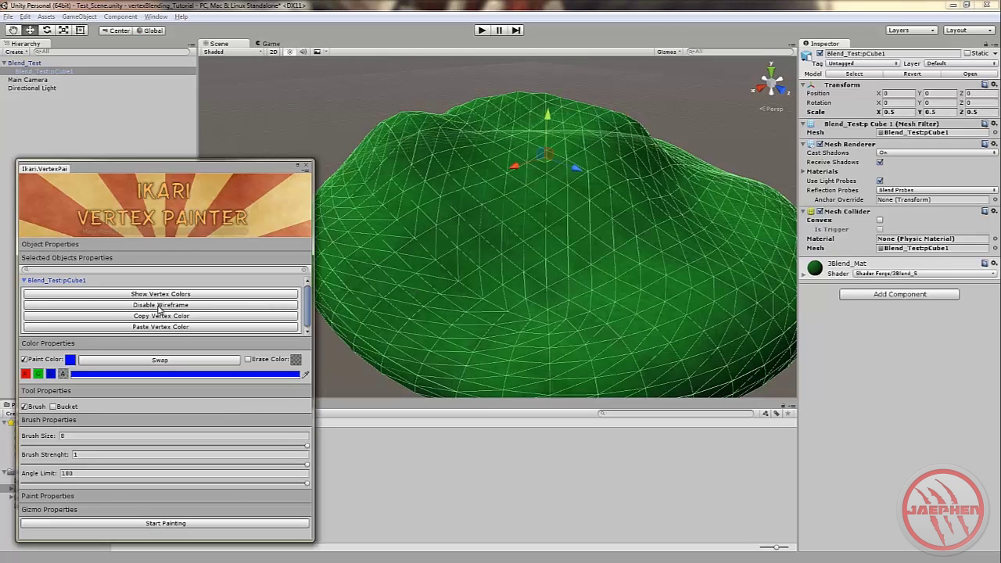
left_click(158, 305)
scroll(200, 329, "down", 1)
scroll(123, 318, "up", 1)
scroll(154, 315, "down", 1)
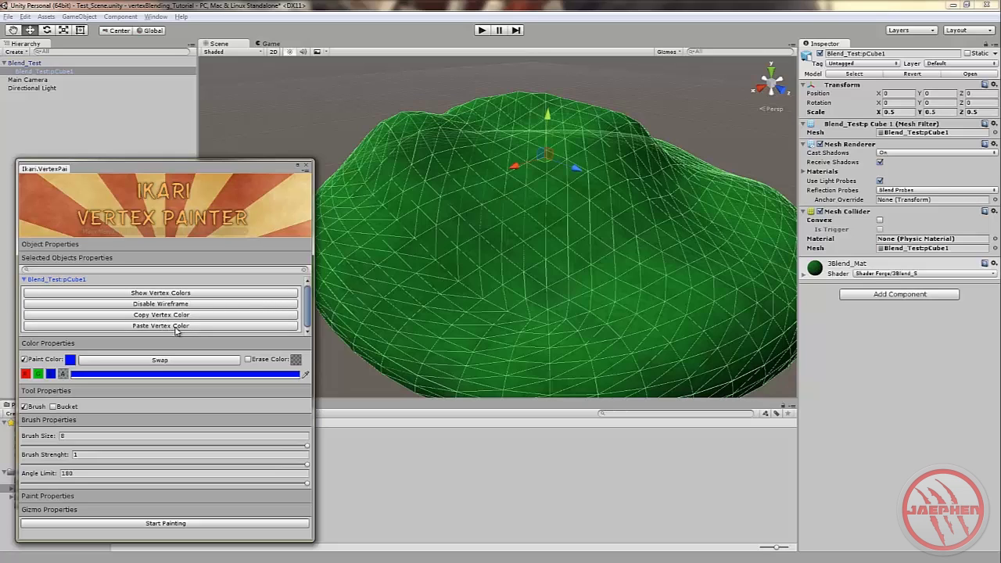
scroll(140, 330, "up", 1)
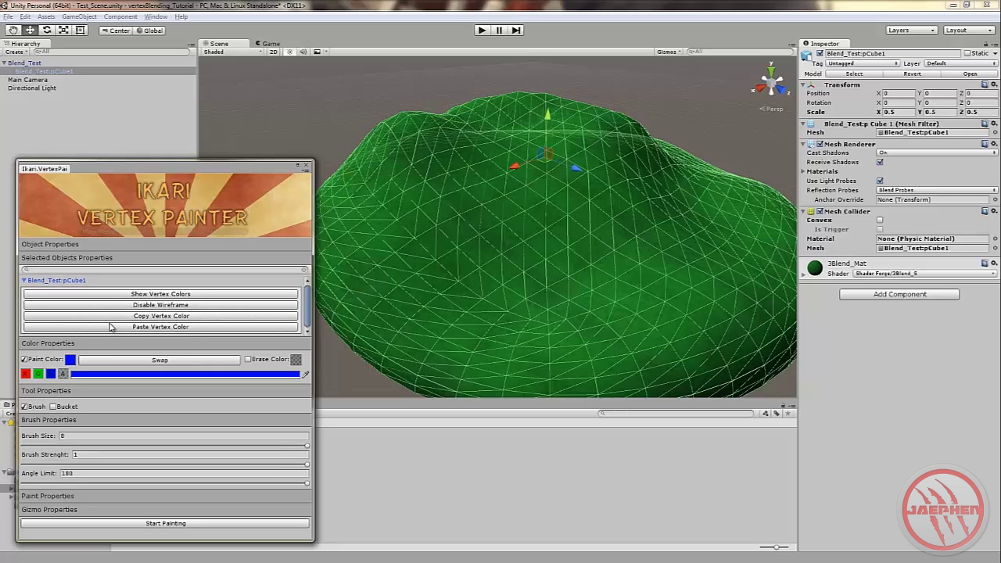
left_click(181, 316)
left_click(326, 130)
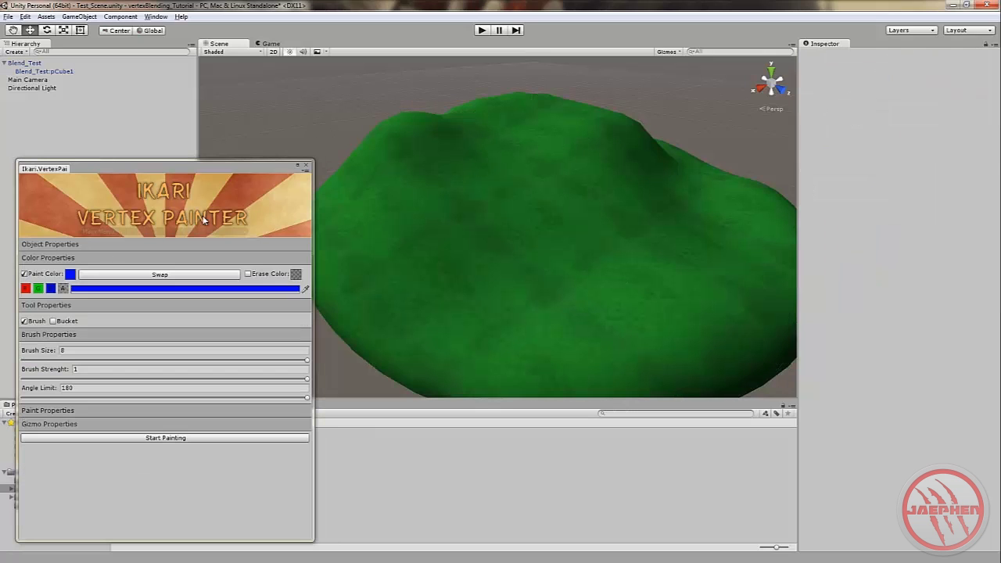
Step: Start painting, lay a brown cracked-rock patch up the upper slope, then choose green paint
left_click(108, 440)
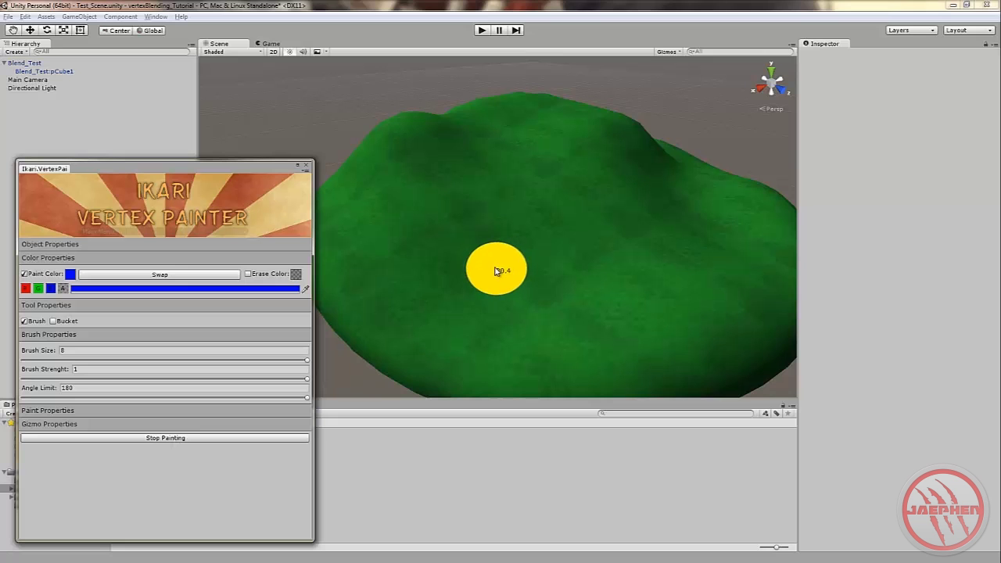
right_click_drag(446, 264, 500, 243, "alt")
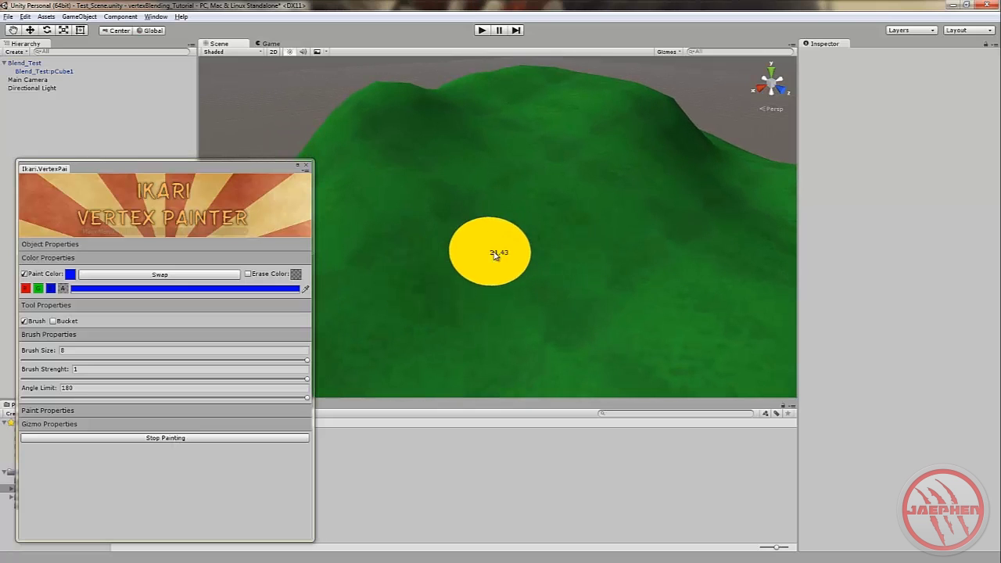
mouse_move(519, 251)
left_mouse_down("alt")
mouse_move(532, 250)
mouse_move(490, 223)
mouse_move(414, 229)
mouse_move(516, 242)
mouse_move(490, 230)
mouse_move(570, 230)
mouse_move(507, 242)
mouse_move(566, 242)
left_mouse_up("alt")
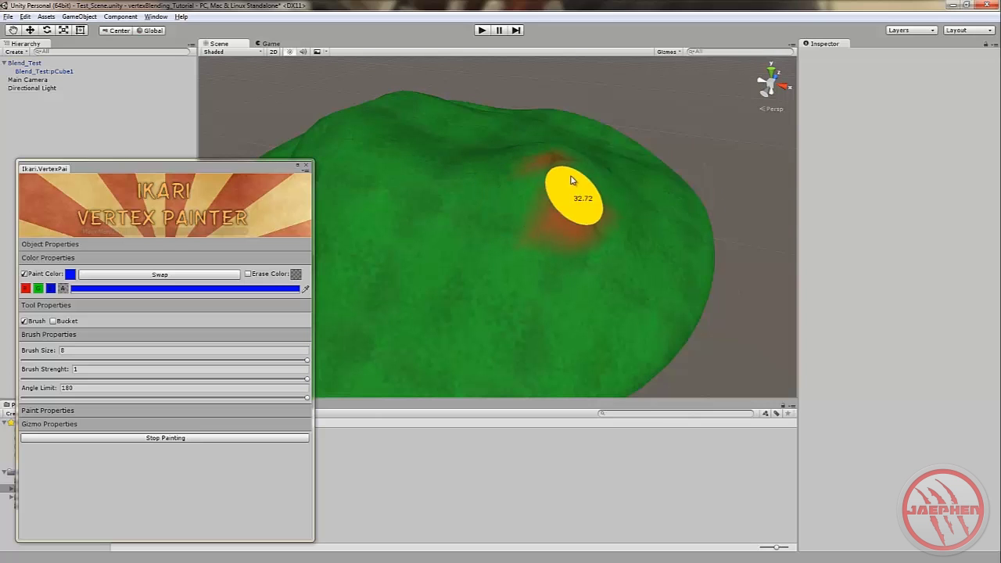
mouse_move(523, 276)
left_mouse_down("alt")
mouse_move(576, 284)
mouse_move(558, 230)
mouse_move(538, 224)
left_mouse_up("alt")
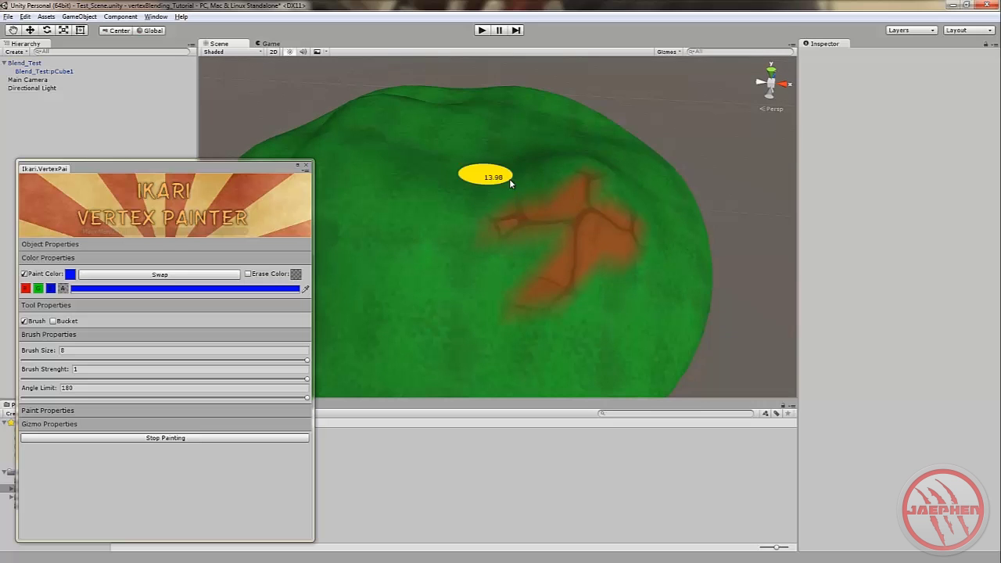
mouse_move(476, 195)
left_mouse_down("alt")
mouse_move(505, 219)
mouse_move(587, 201)
mouse_move(571, 172)
mouse_move(592, 184)
mouse_move(498, 243)
mouse_move(568, 223)
mouse_move(545, 256)
mouse_move(543, 215)
mouse_move(559, 233)
mouse_move(541, 279)
mouse_move(568, 258)
mouse_move(483, 276)
mouse_move(567, 222)
mouse_move(516, 262)
mouse_move(500, 209)
mouse_move(559, 215)
left_mouse_up("alt")
left_click_drag(519, 246, 599, 217, "alt")
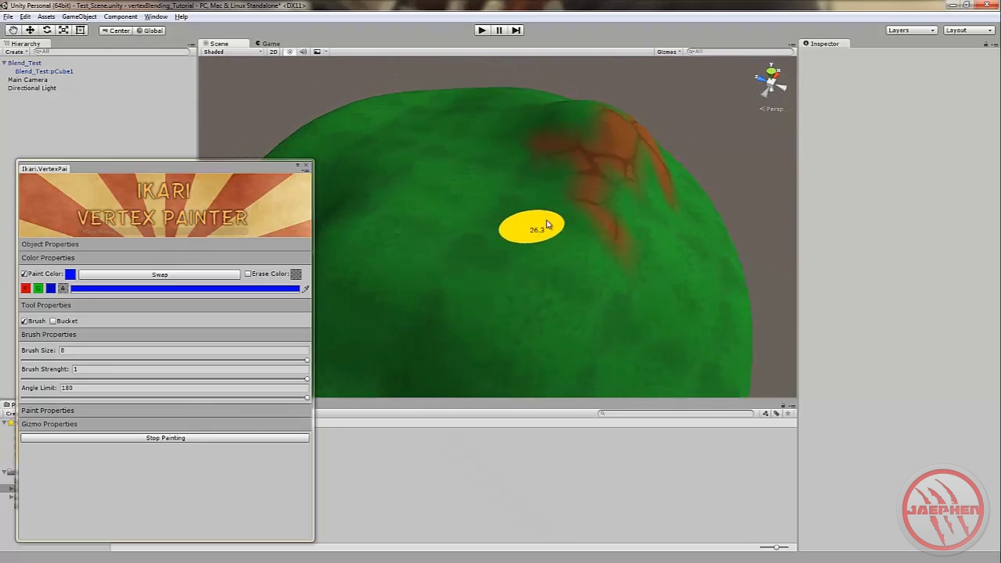
mouse_move(512, 265)
left_mouse_down()
mouse_move(553, 270)
mouse_move(560, 241)
mouse_move(588, 227)
left_mouse_up()
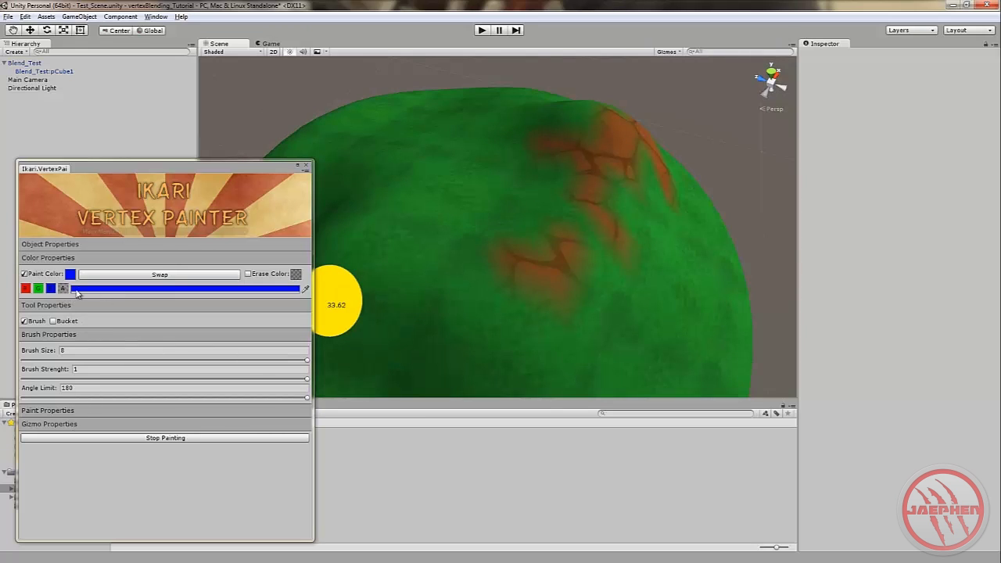
left_click(43, 288)
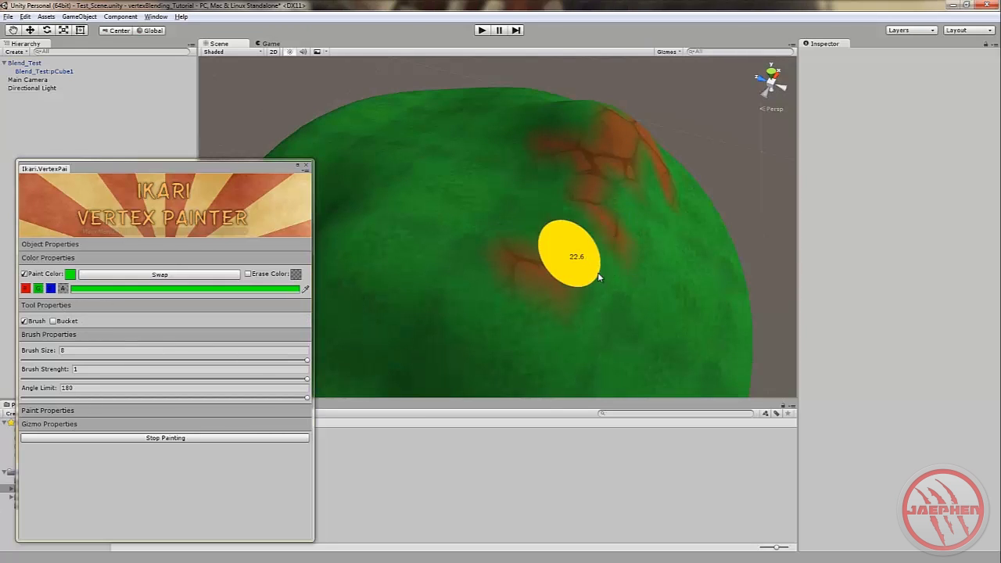
Step: Paint light-green strokes, lowering brush strength to about 0.24 and setting brush size to 12
mouse_move(556, 210)
left_mouse_down()
mouse_move(518, 200)
mouse_move(487, 225)
left_mouse_up()
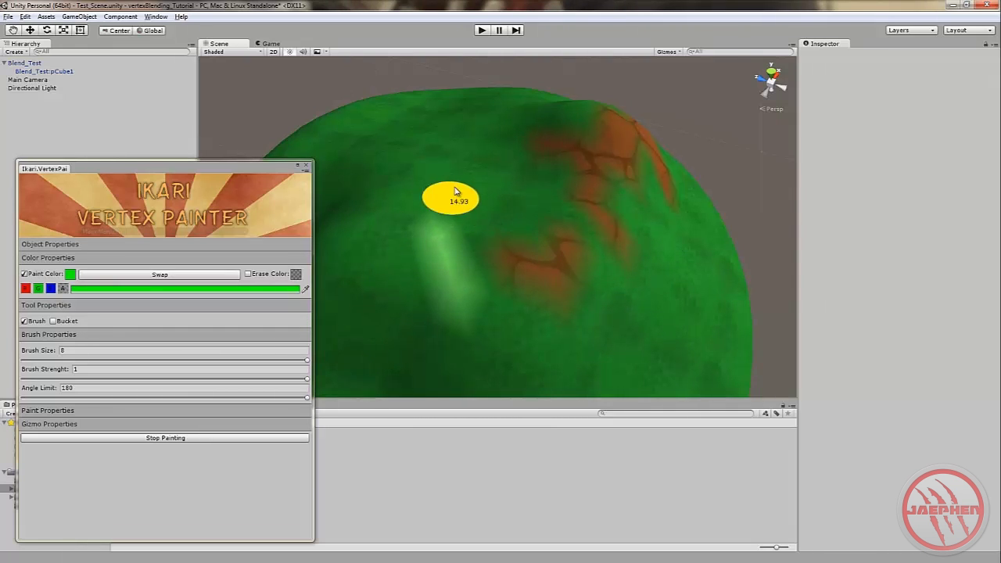
left_click_drag(362, 275, 337, 325)
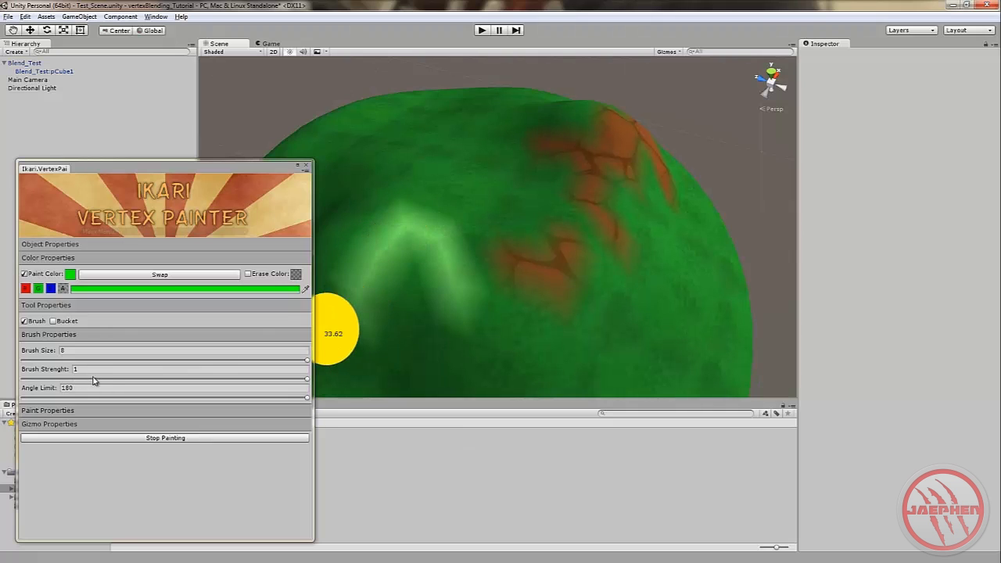
left_click_drag(93, 380, 69, 379)
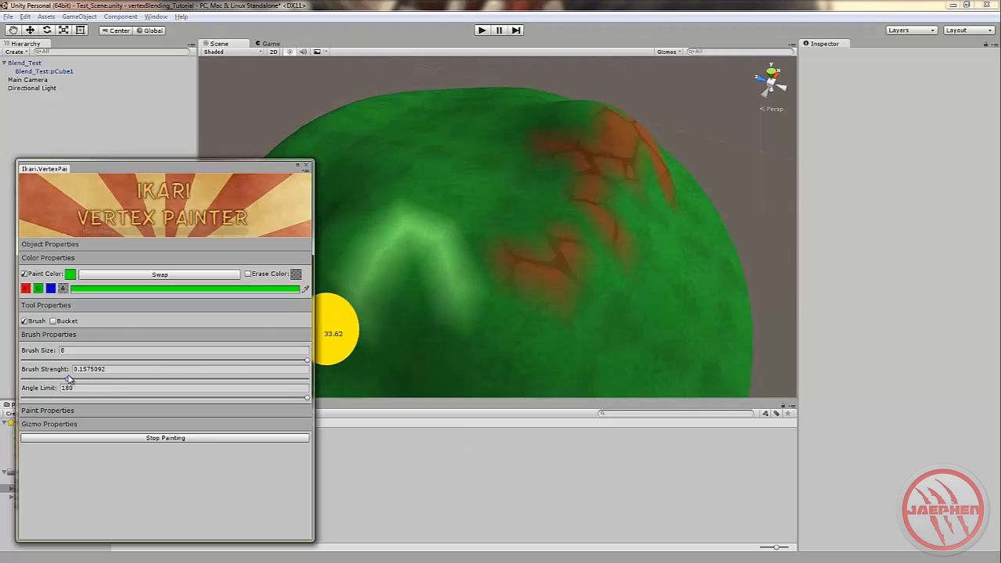
left_click(159, 351)
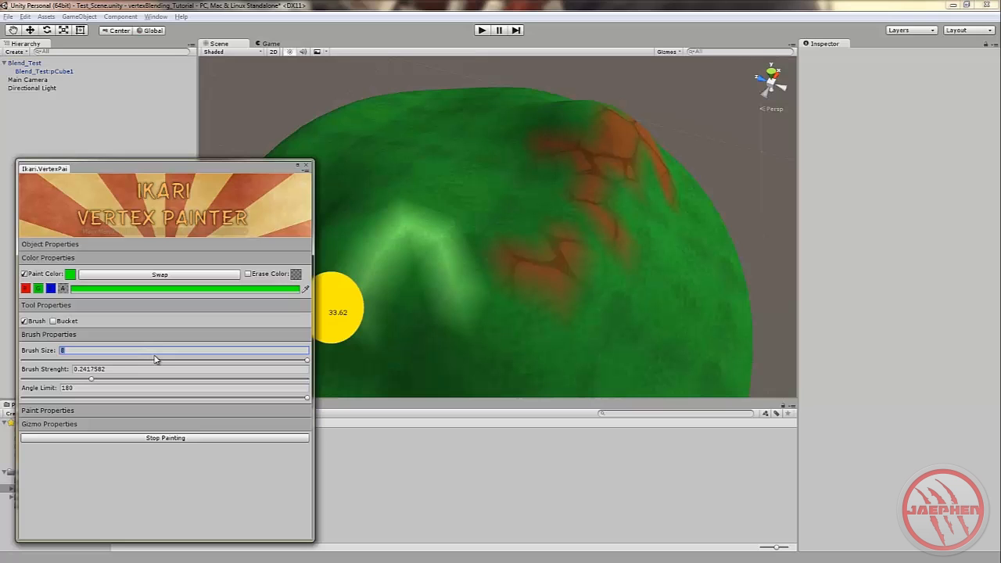
type("12")
left_click(489, 219)
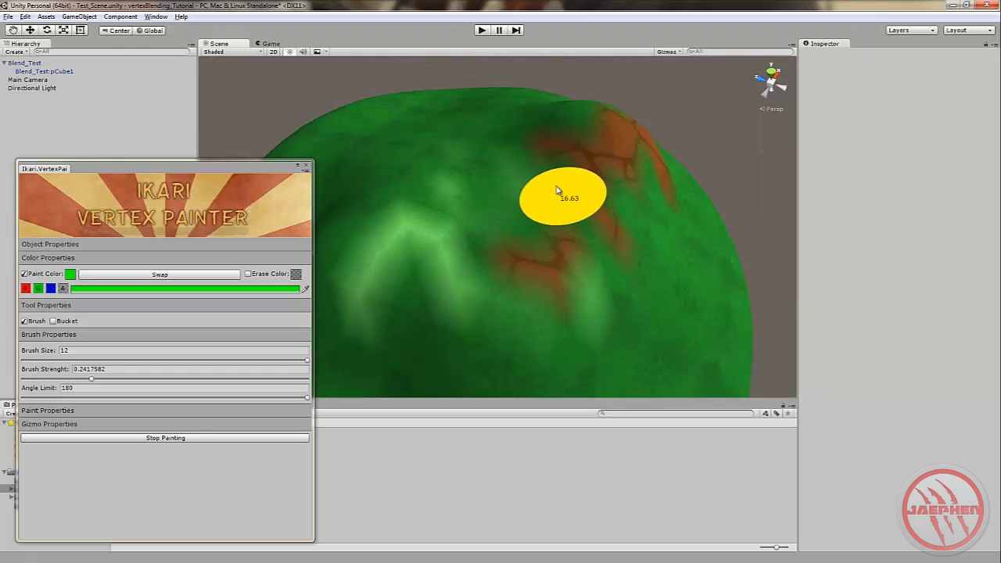
left_click_drag(469, 247, 664, 257, "alt")
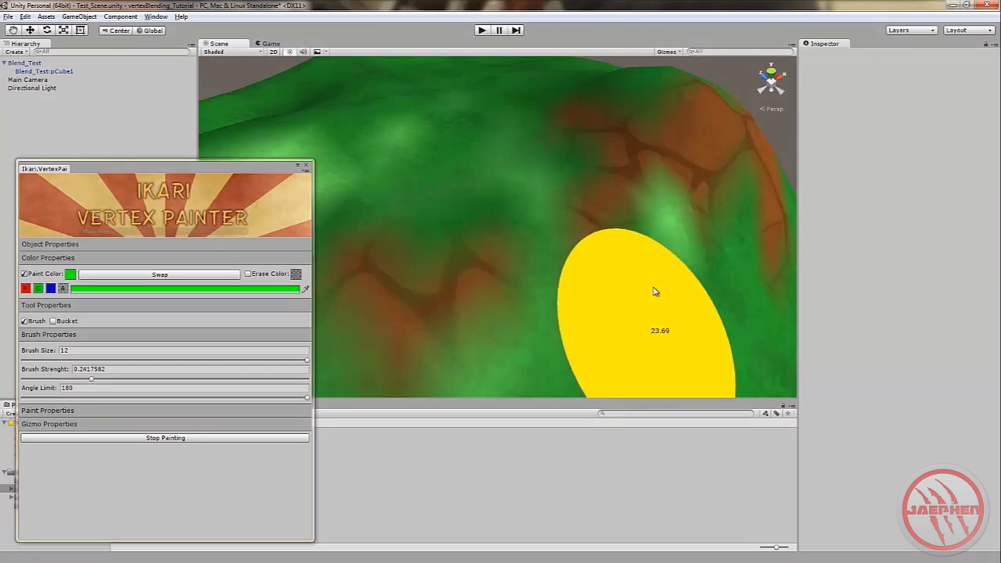
scroll(360, 305, "down", 5)
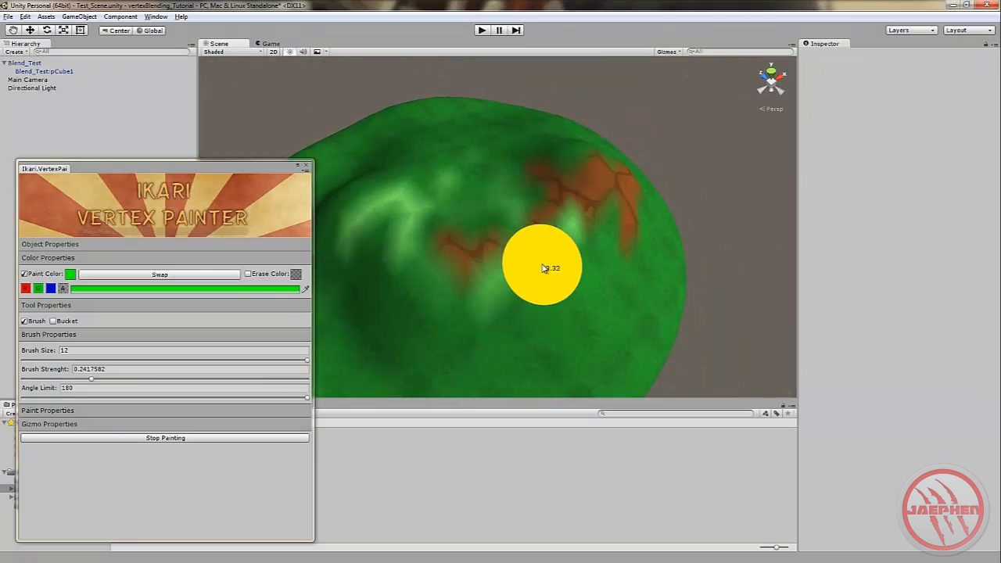
mouse_move(542, 263)
left_mouse_down("alt")
mouse_move(453, 308)
mouse_move(391, 266)
mouse_move(536, 346)
mouse_move(505, 297)
mouse_move(517, 228)
mouse_move(556, 262)
mouse_move(489, 284)
mouse_move(538, 290)
mouse_move(411, 311)
mouse_move(449, 328)
mouse_move(492, 292)
mouse_move(389, 246)
mouse_move(556, 273)
mouse_move(485, 285)
mouse_move(532, 274)
mouse_move(652, 281)
mouse_move(538, 301)
mouse_move(639, 270)
mouse_move(524, 265)
left_mouse_up("alt")
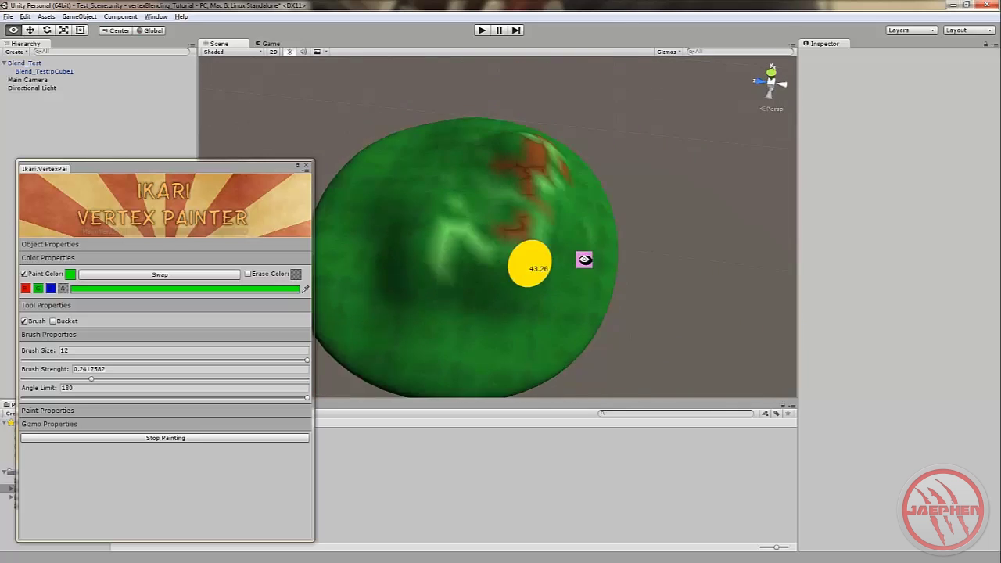